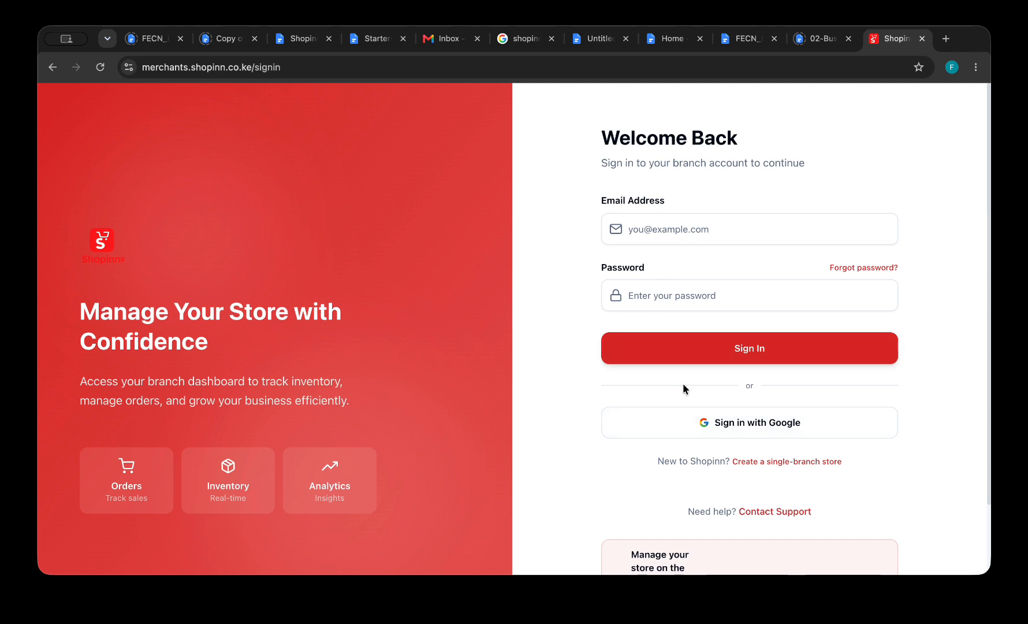
Start a new single-branch store signup, keep Single branch selected, and advance to the Account step.
{"action": "scroll", "coordinate": [731, 471], "scroll_direction": "down", "scroll_amount": 3}
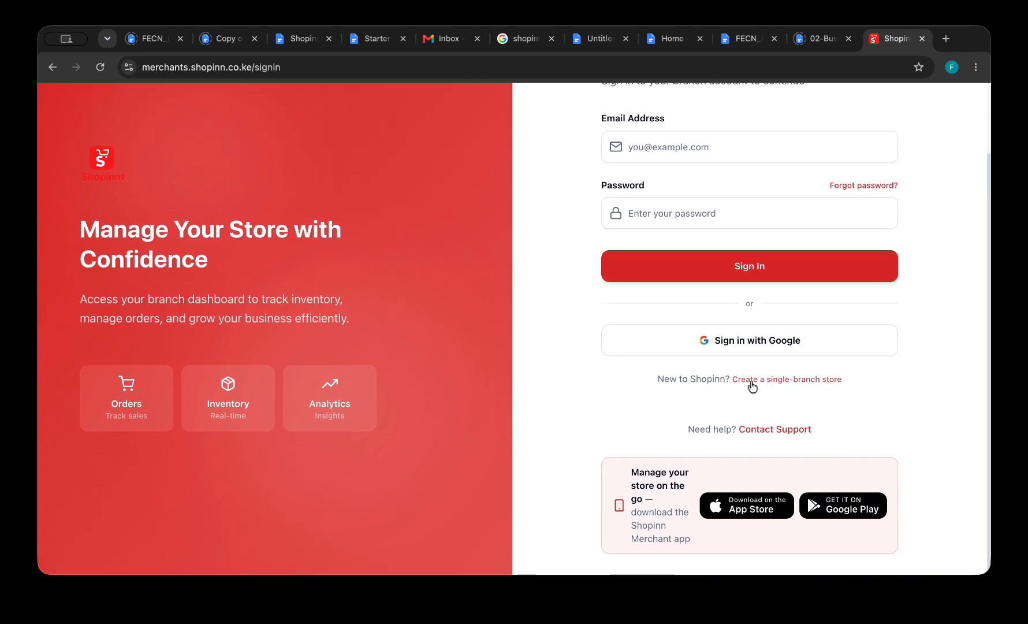
{"action": "left_click", "coordinate": [785, 385]}
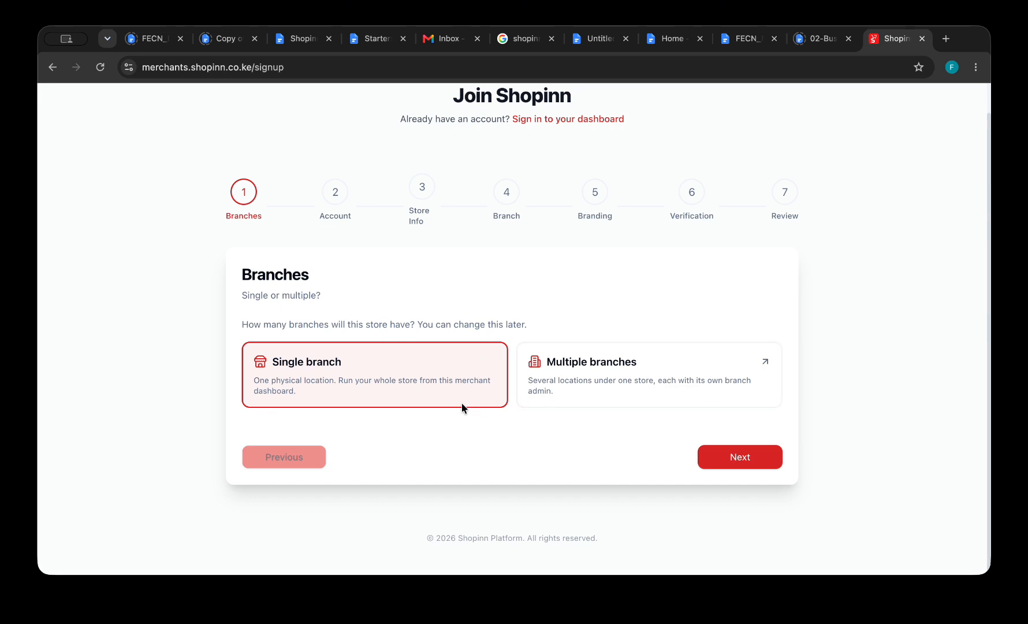
{"action": "left_click", "coordinate": [406, 382]}
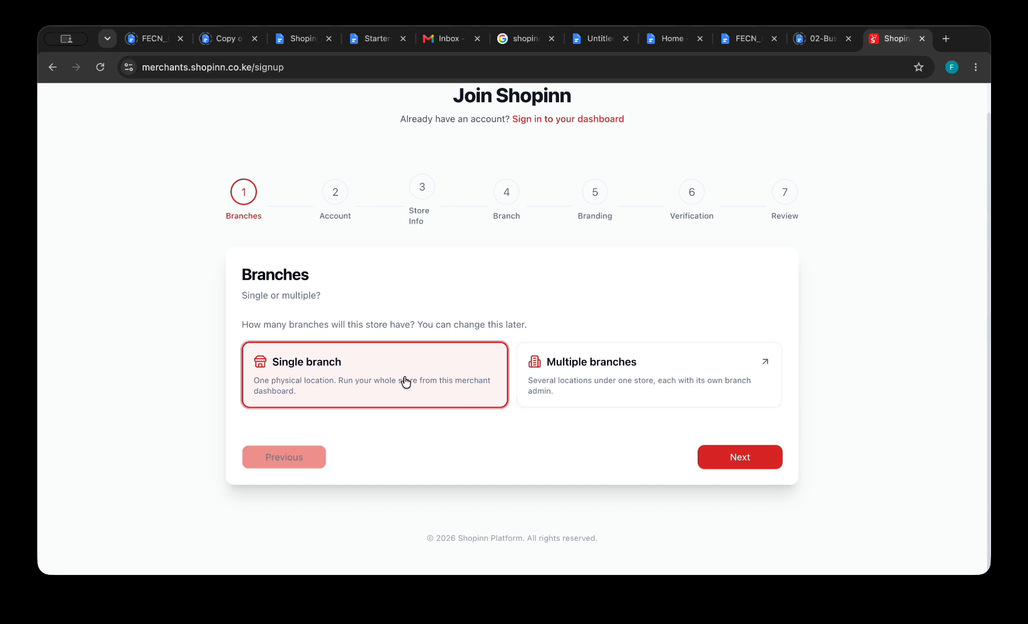
{"action": "left_click", "coordinate": [735, 457]}
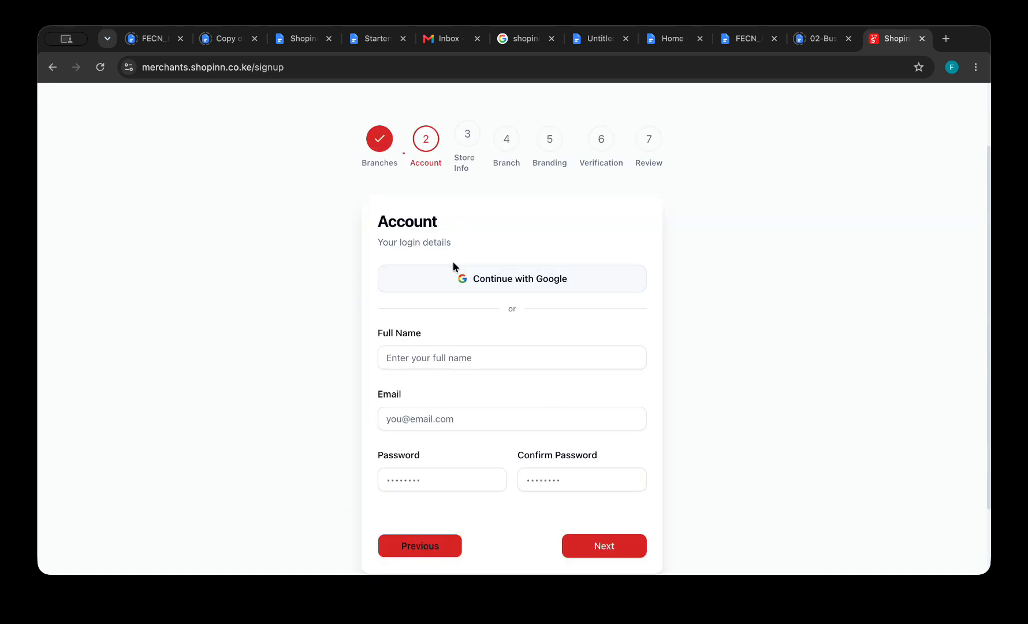
Sign up for the store with a Google account.
{"action": "left_click", "coordinate": [517, 283]}
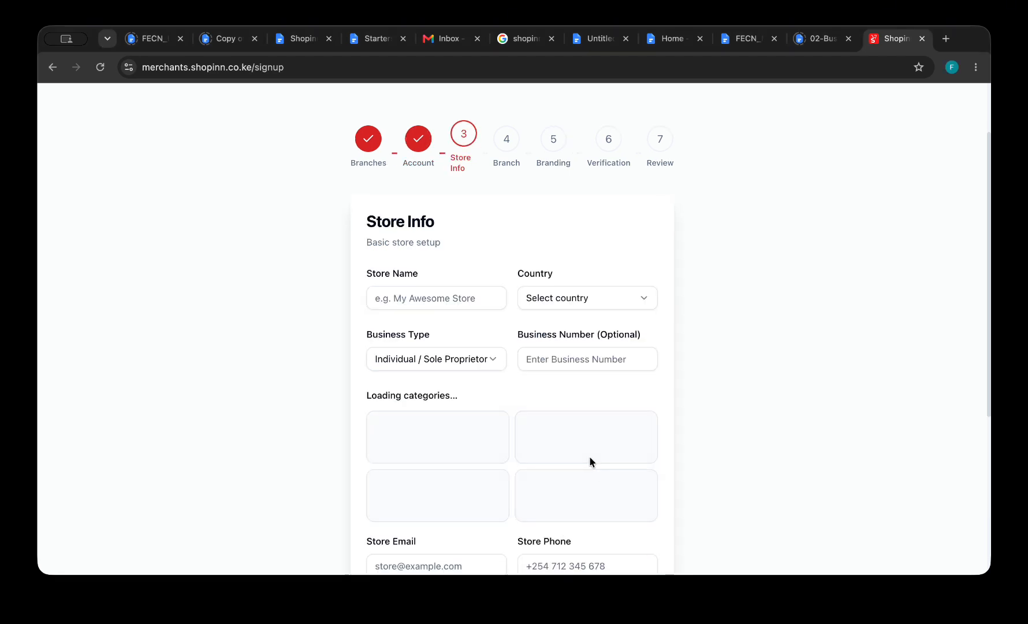
Enter 'Fecn Phone Accessories' as the store name and choose Kenya as the country.
{"action": "left_click", "coordinate": [468, 298]}
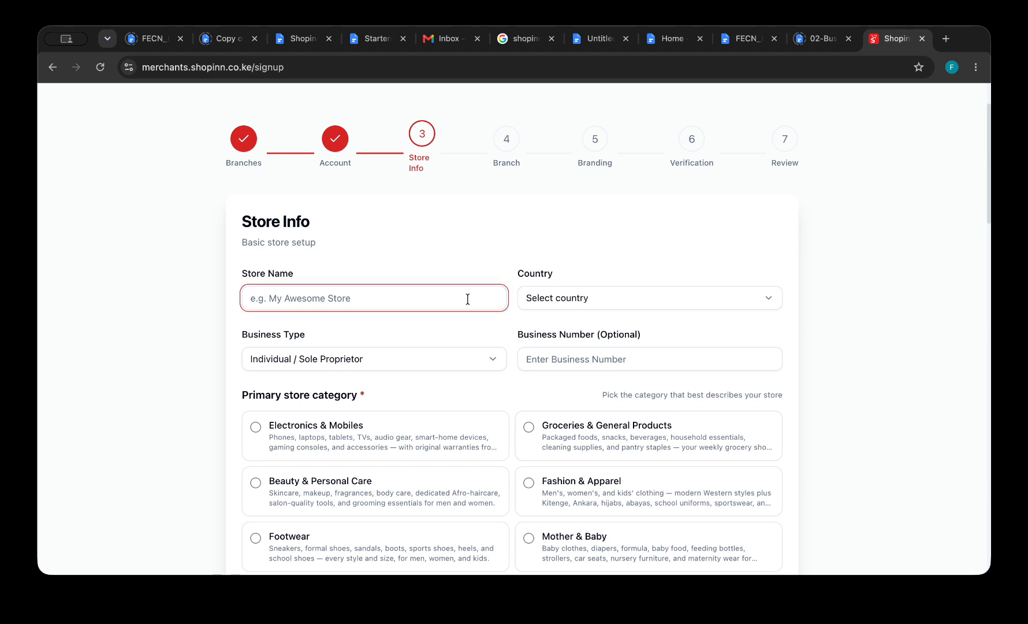
{"action": "type", "text": "Fecn Phone Ac"}
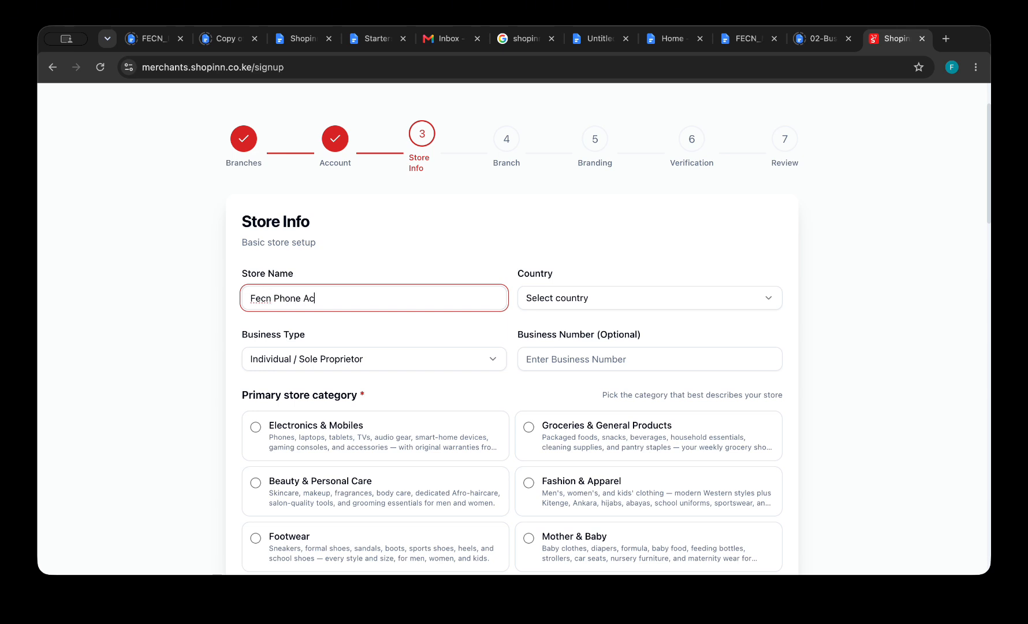
{"action": "type", "text": "cessories"}
{"action": "left_click", "coordinate": [639, 307]}
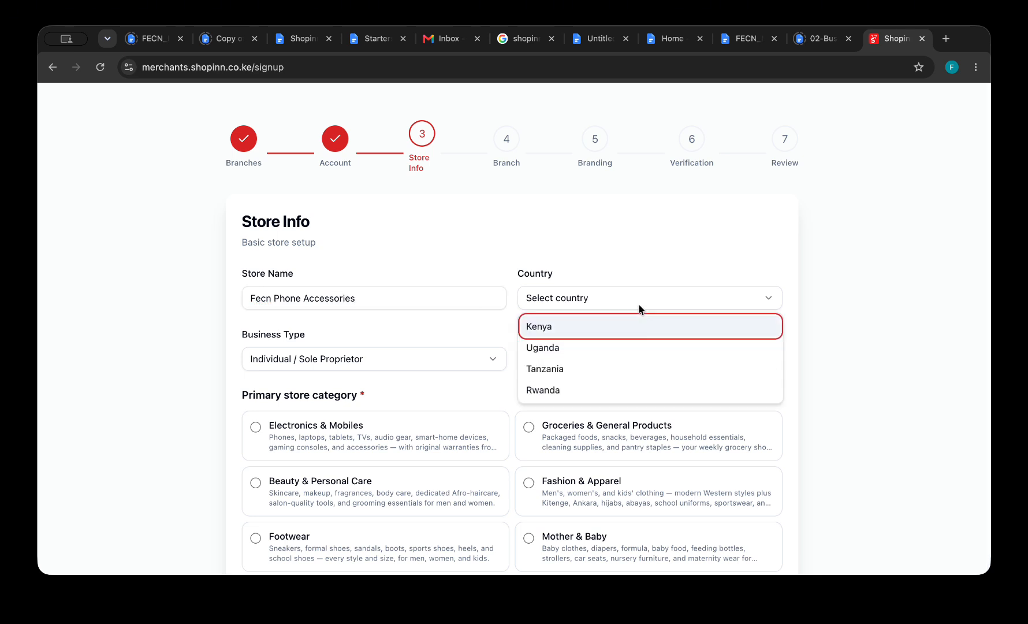
{"action": "left_click", "coordinate": [598, 331]}
{"action": "left_click", "coordinate": [541, 308]}
{"action": "left_click", "coordinate": [543, 320]}
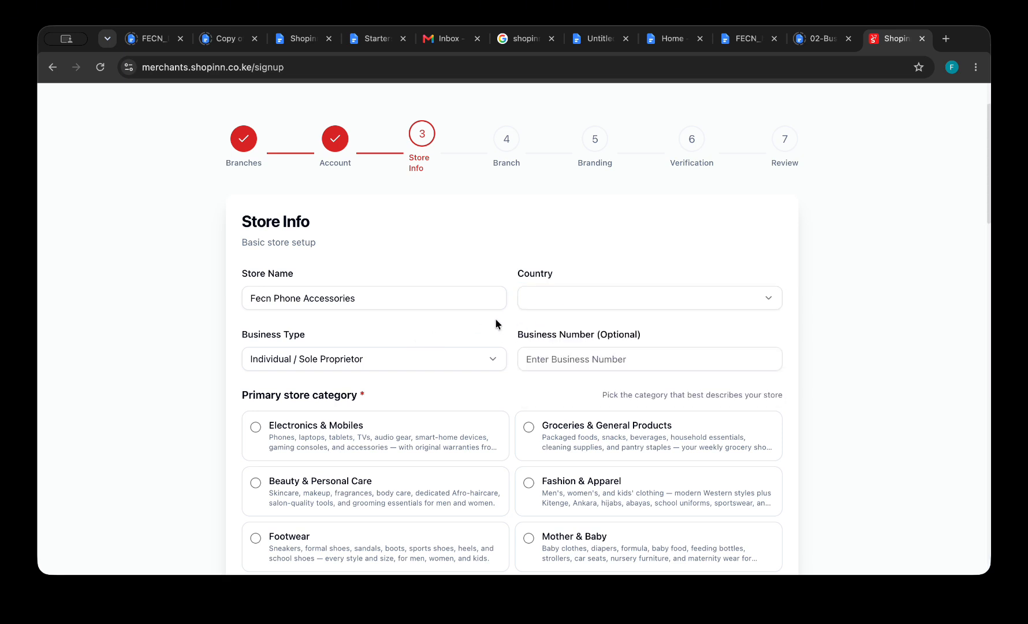
{"action": "left_click", "coordinate": [594, 297]}
{"action": "left_click", "coordinate": [571, 347]}
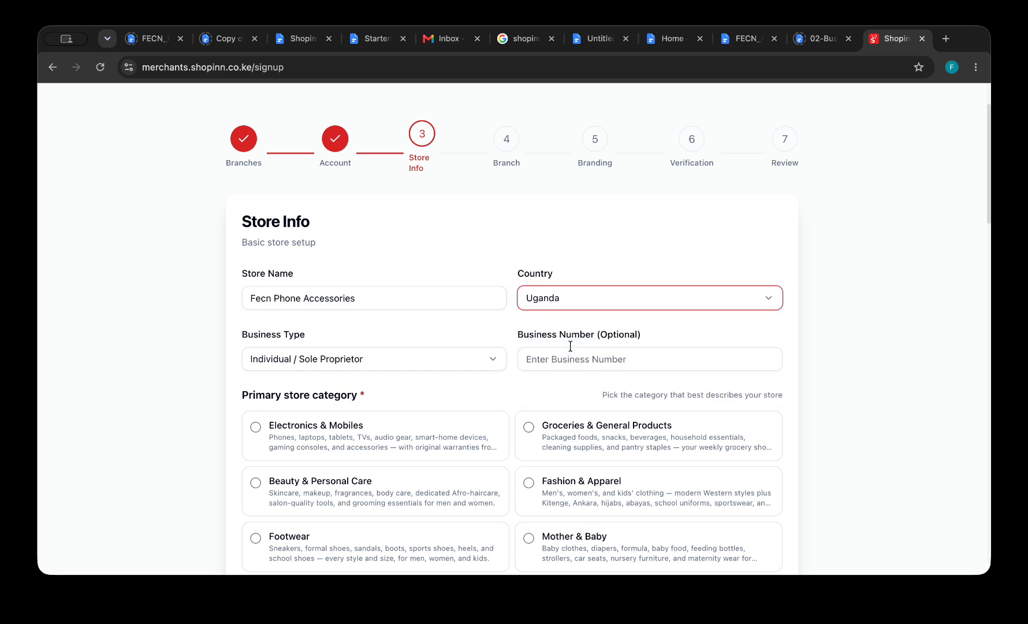
{"action": "left_click", "coordinate": [596, 306]}
{"action": "left_click", "coordinate": [589, 322]}
Make Electronics & Mobiles the store's primary category.
{"action": "scroll", "coordinate": [498, 398], "scroll_direction": "down", "scroll_amount": 1}
{"action": "scroll", "coordinate": [498, 397], "scroll_direction": "down", "scroll_amount": 3}
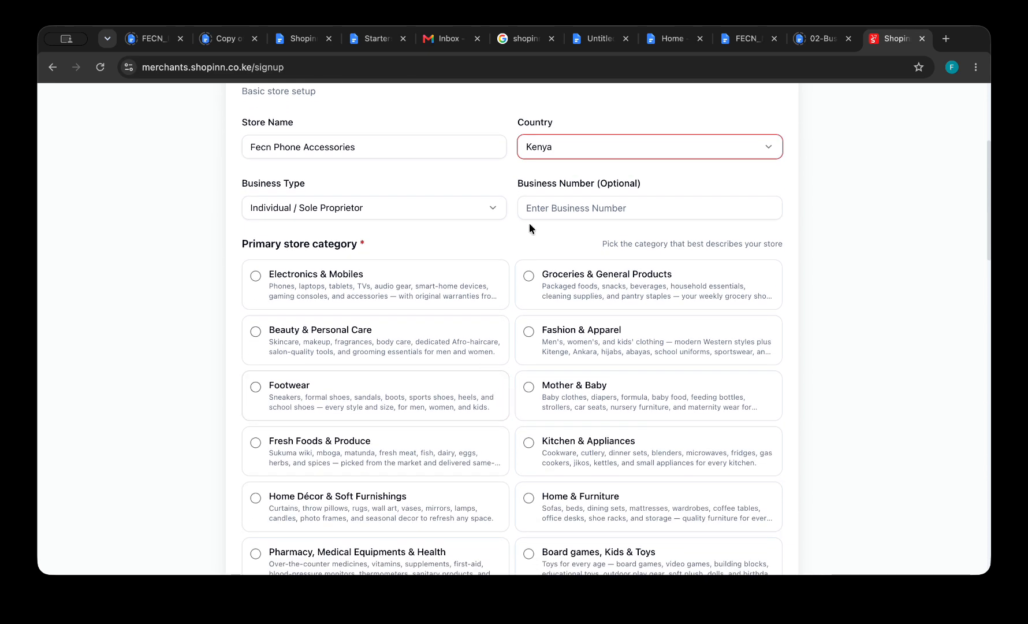
{"action": "left_click", "coordinate": [257, 287]}
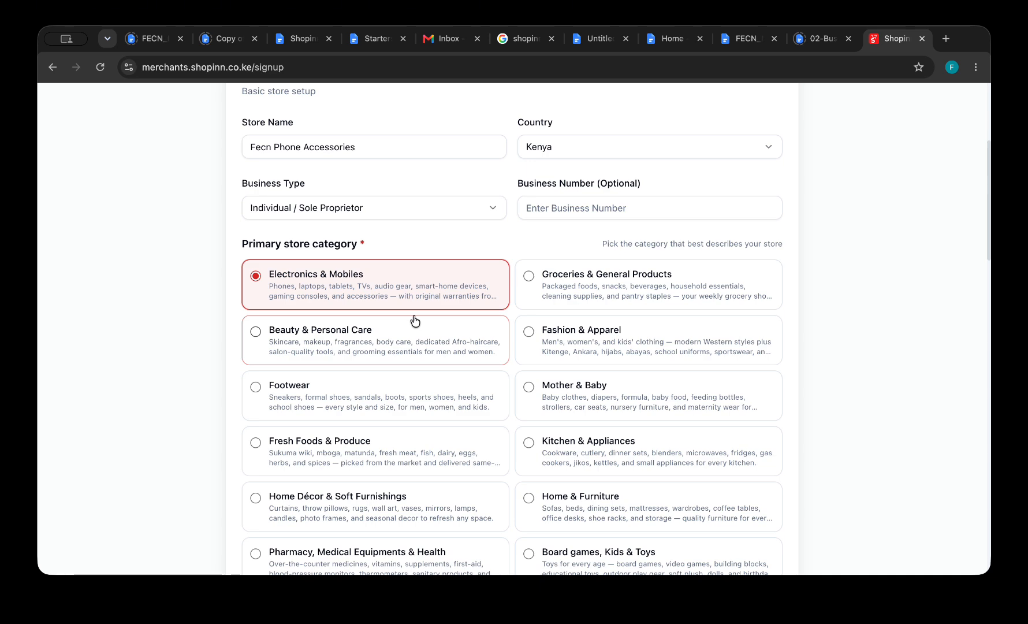
Tick Computing & Office Equipments and Jewelry & Watches as related categories.
{"action": "scroll", "coordinate": [516, 404], "scroll_direction": "down", "scroll_amount": 1}
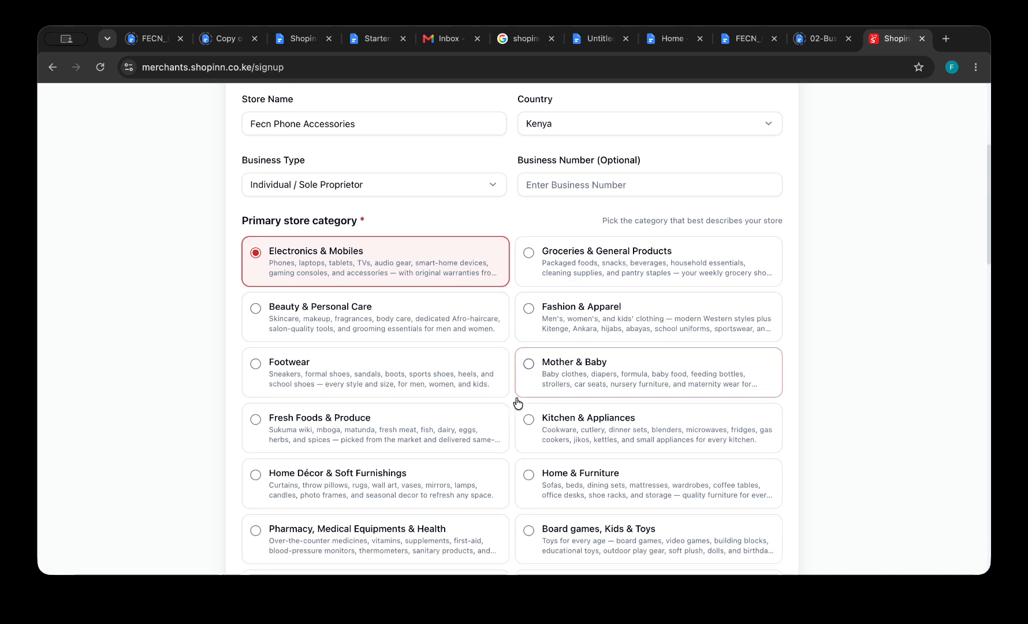
{"action": "scroll", "coordinate": [517, 402], "scroll_direction": "down", "scroll_amount": 7}
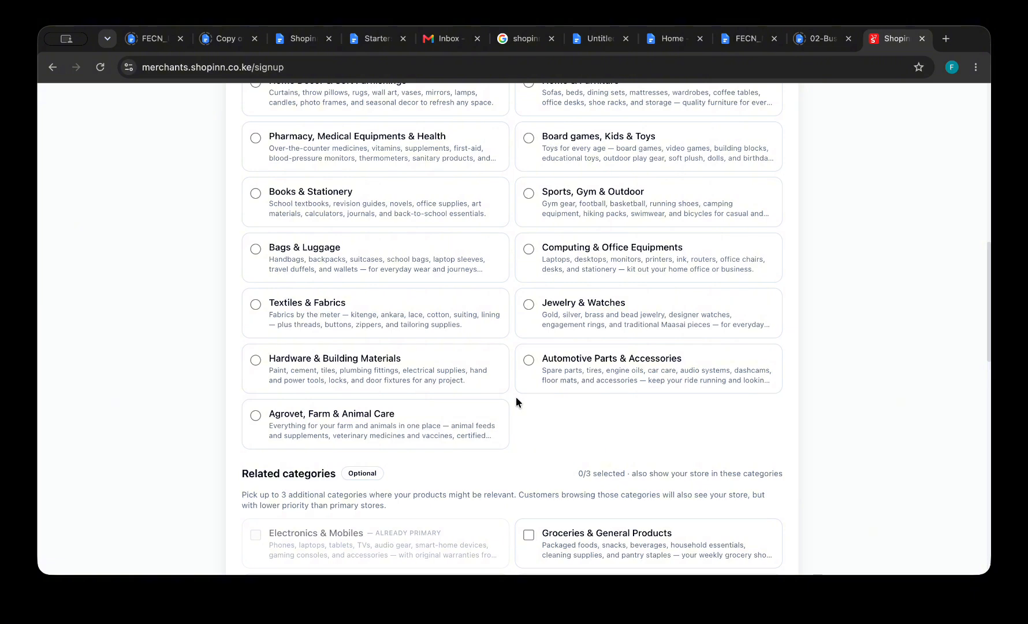
{"action": "scroll", "coordinate": [516, 398], "scroll_direction": "down", "scroll_amount": 5}
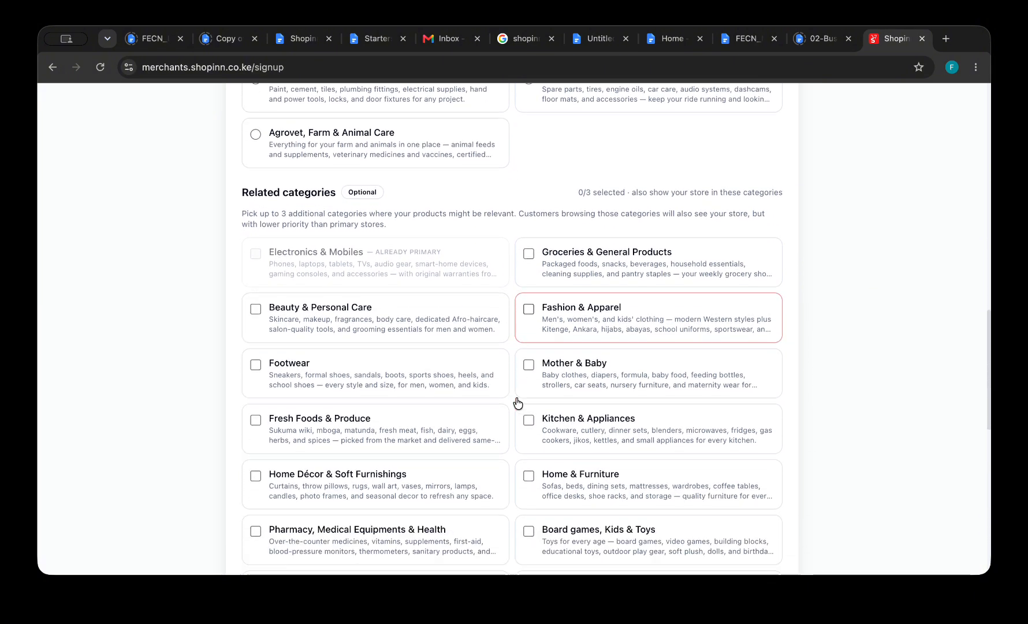
{"action": "scroll", "coordinate": [518, 403], "scroll_direction": "down", "scroll_amount": 1}
{"action": "scroll", "coordinate": [518, 403], "scroll_direction": "down", "scroll_amount": 2}
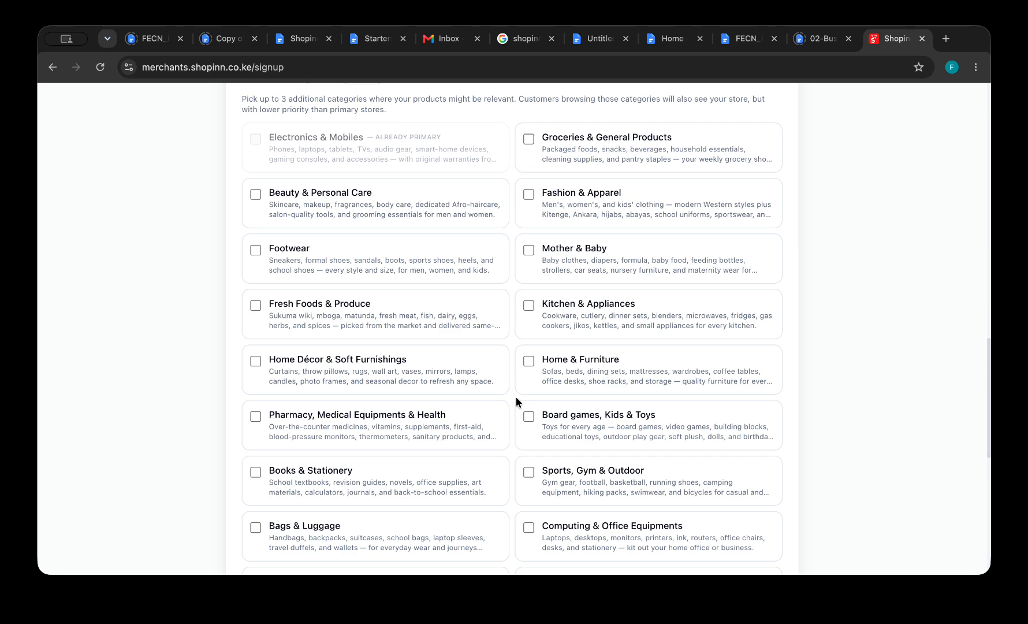
{"action": "scroll", "coordinate": [516, 396], "scroll_direction": "down", "scroll_amount": 2}
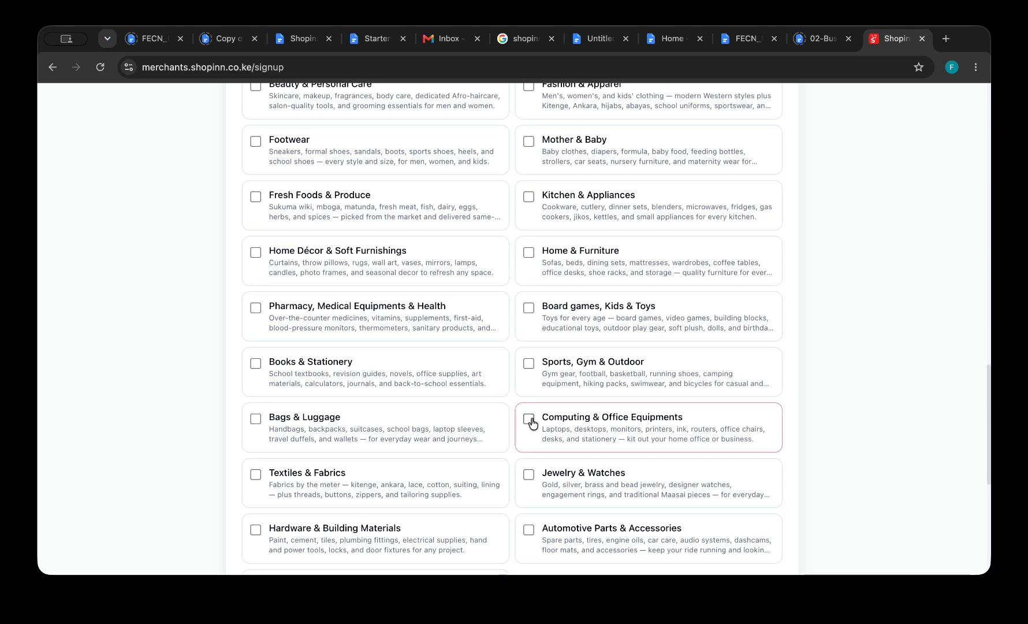
{"action": "left_click", "coordinate": [530, 420]}
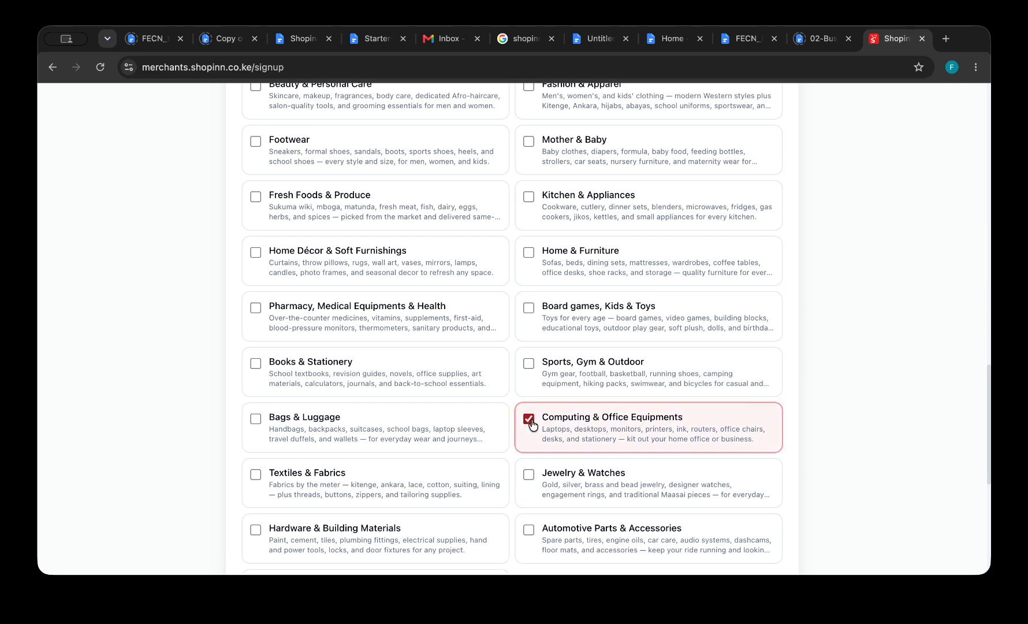
{"action": "scroll", "coordinate": [532, 426], "scroll_direction": "down", "scroll_amount": 2}
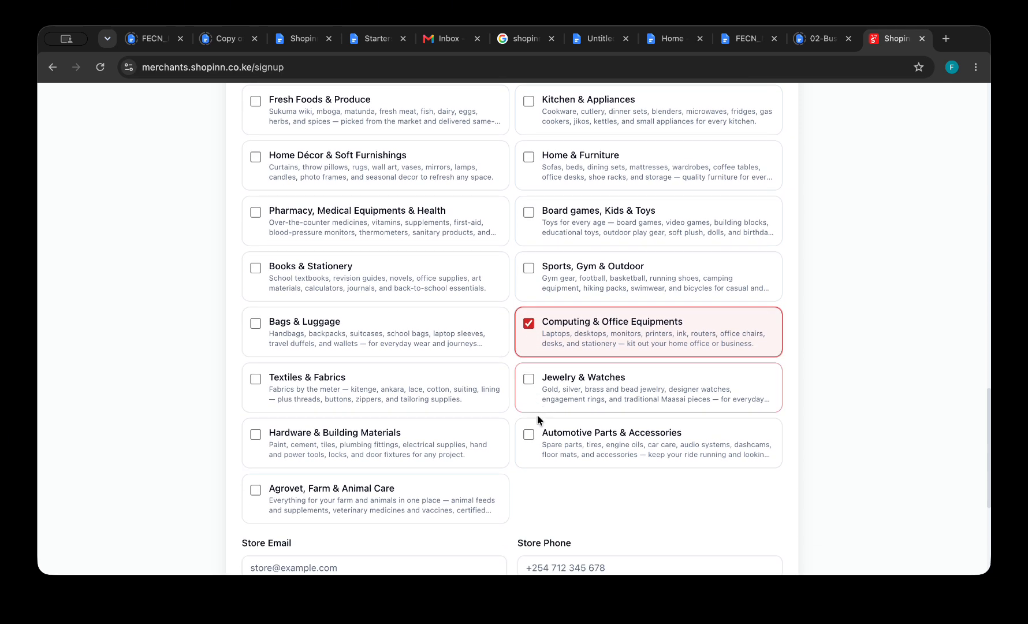
{"action": "left_click", "coordinate": [527, 384]}
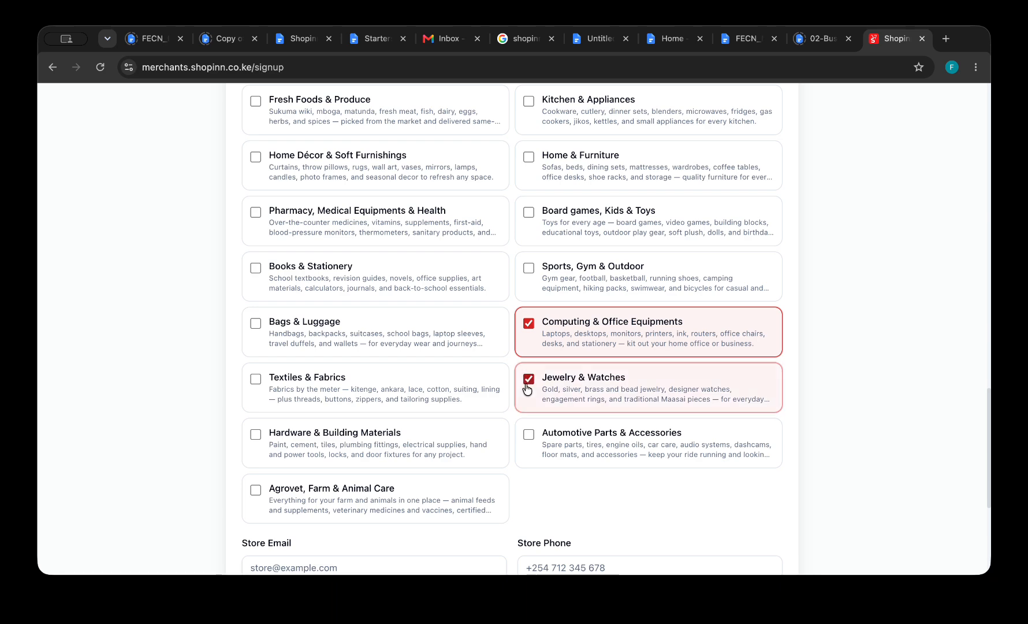
{"action": "scroll", "coordinate": [526, 384], "scroll_direction": "down", "scroll_amount": 3}
{"action": "scroll", "coordinate": [525, 386], "scroll_direction": "down", "scroll_amount": 2}
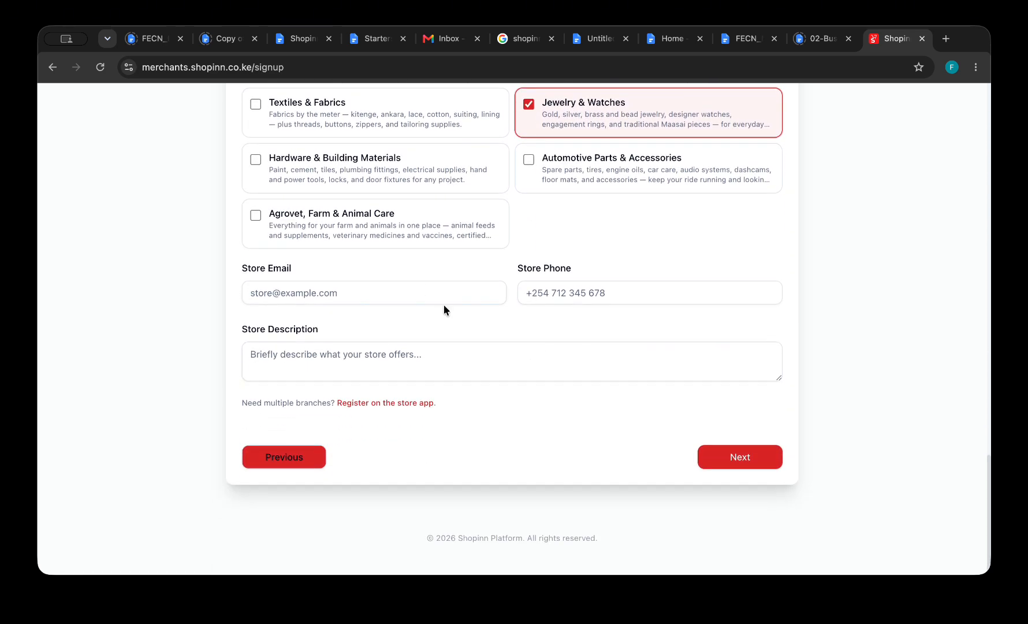
Fill the store email from the saved suggestion and enter the store phone number.
{"action": "left_click", "coordinate": [425, 299]}
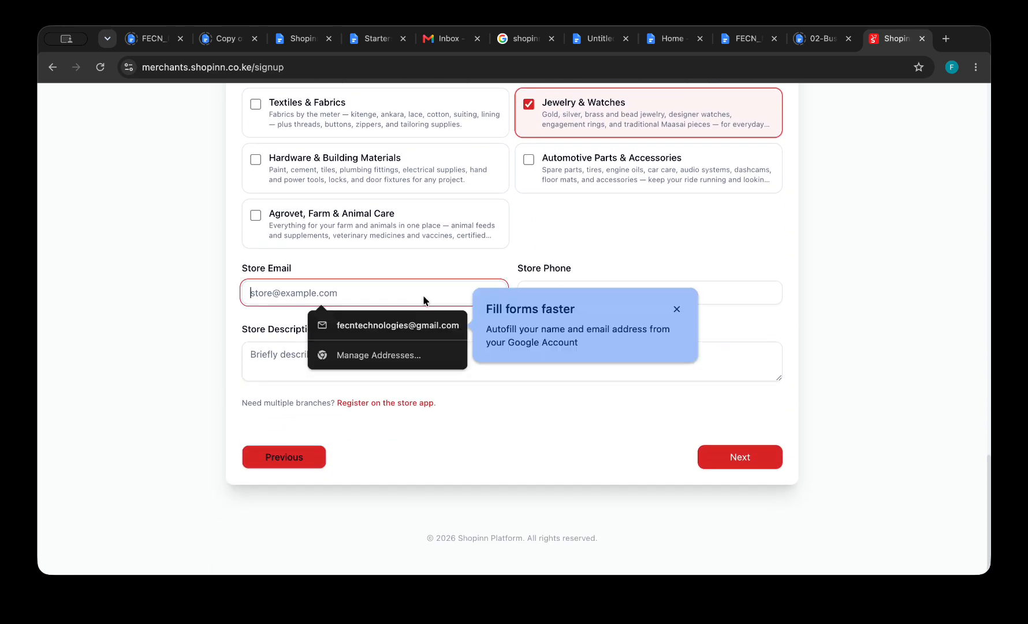
{"action": "left_click", "coordinate": [392, 325]}
{"action": "left_click", "coordinate": [566, 298]}
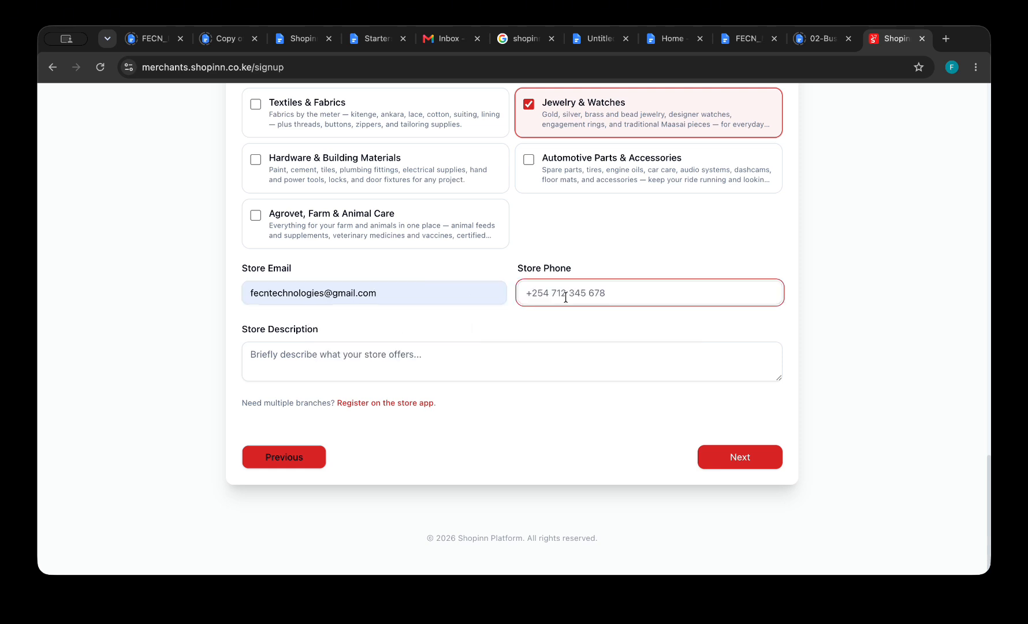
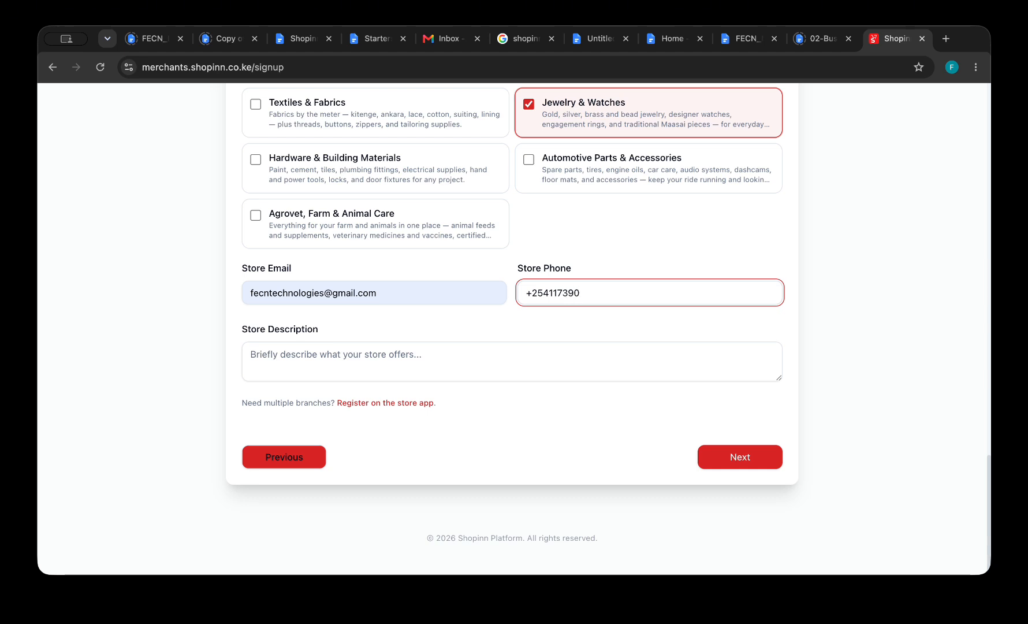
Write the description 'This is Fecn Phone accessories located in Nairobi'.
{"action": "left_click", "coordinate": [489, 367]}
{"action": "type", "text": "Thi"}
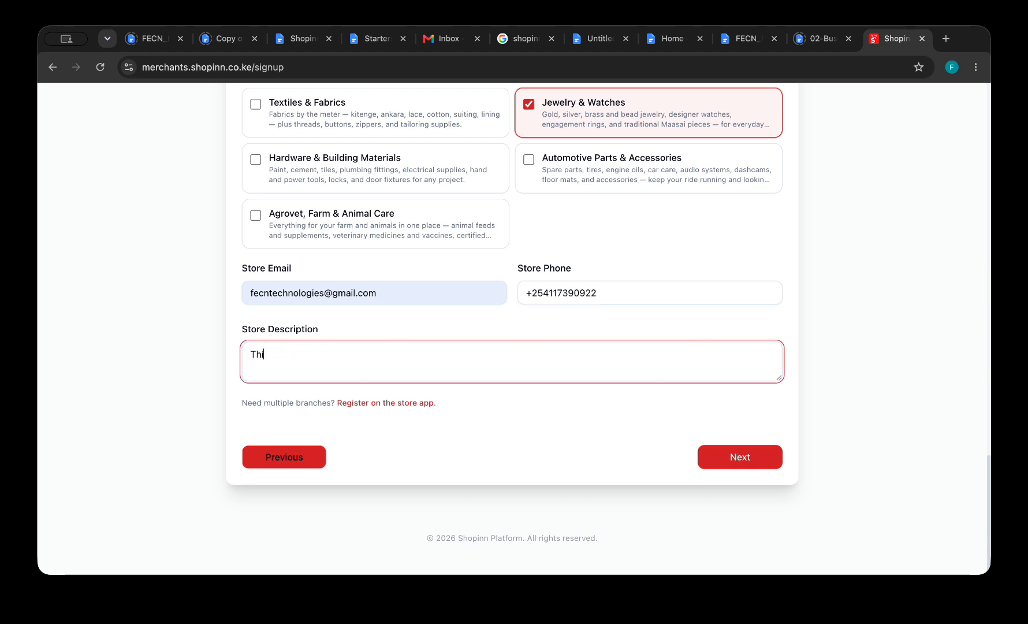
{"action": "type", "text": "s is Fecn Pjhone accessor"}
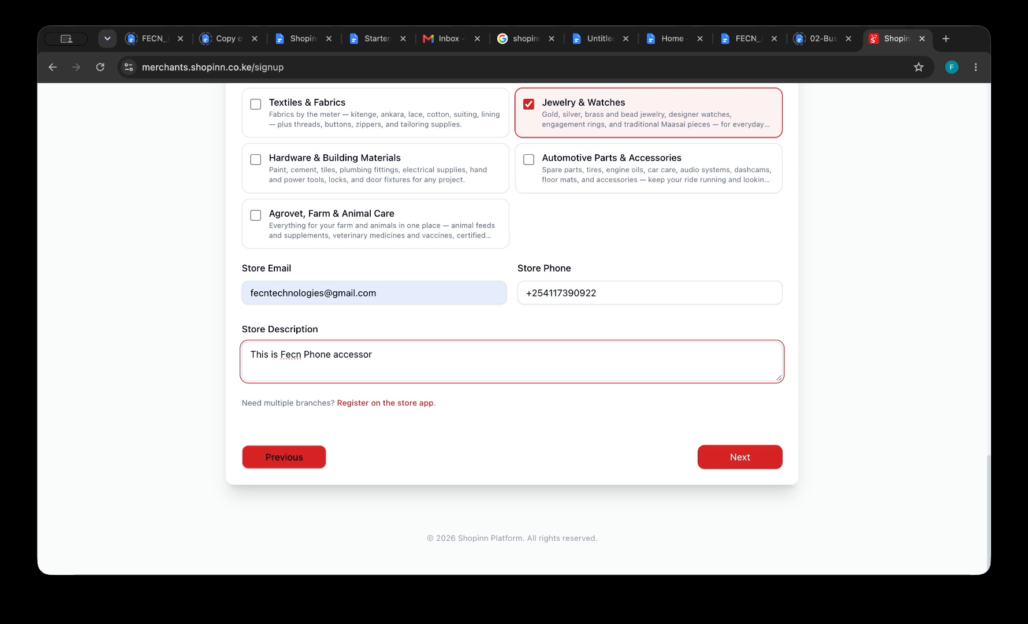
{"action": "type", "text": "ies located in Nairobi"}
Submit the store info and set the branch county to Nairobi.
{"action": "left_click", "coordinate": [736, 460]}
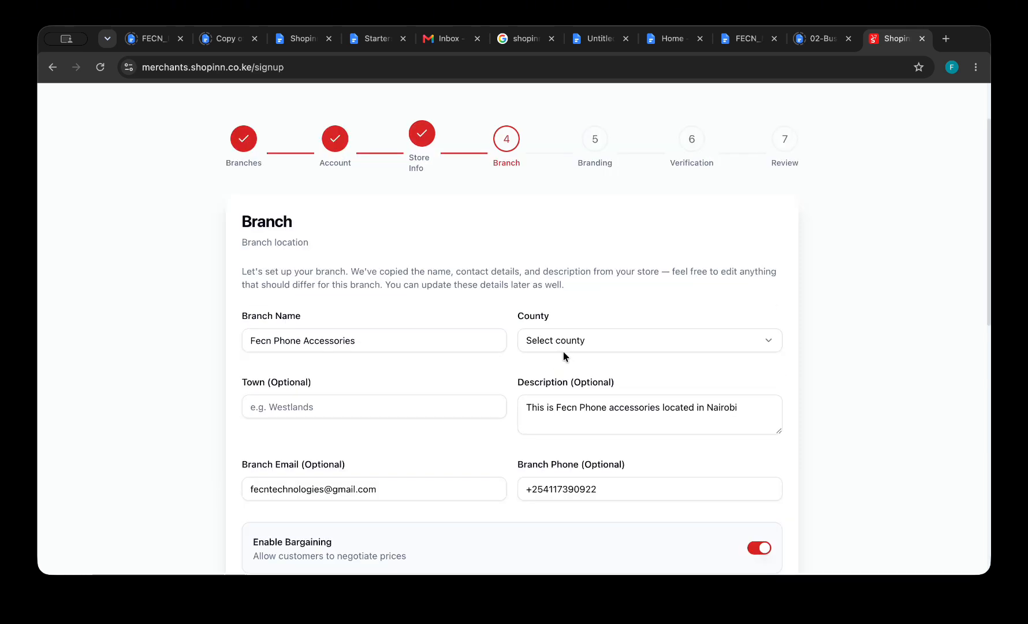
{"action": "scroll", "coordinate": [452, 388], "scroll_direction": "down", "scroll_amount": 2}
{"action": "scroll", "coordinate": [452, 389], "scroll_direction": "down", "scroll_amount": 1}
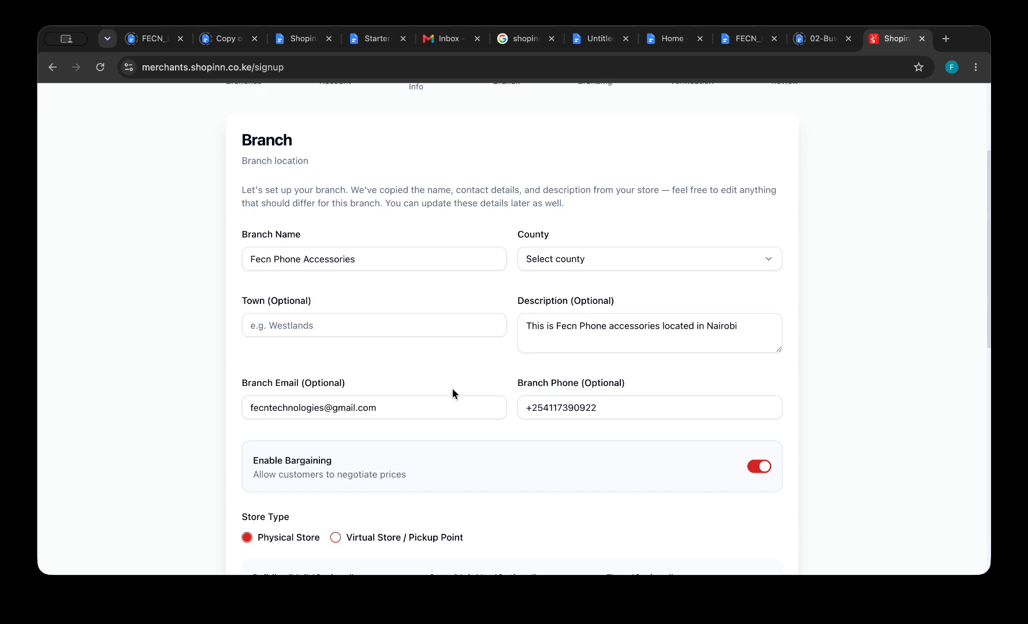
{"action": "left_click", "coordinate": [683, 259]}
{"action": "left_click", "coordinate": [608, 349]}
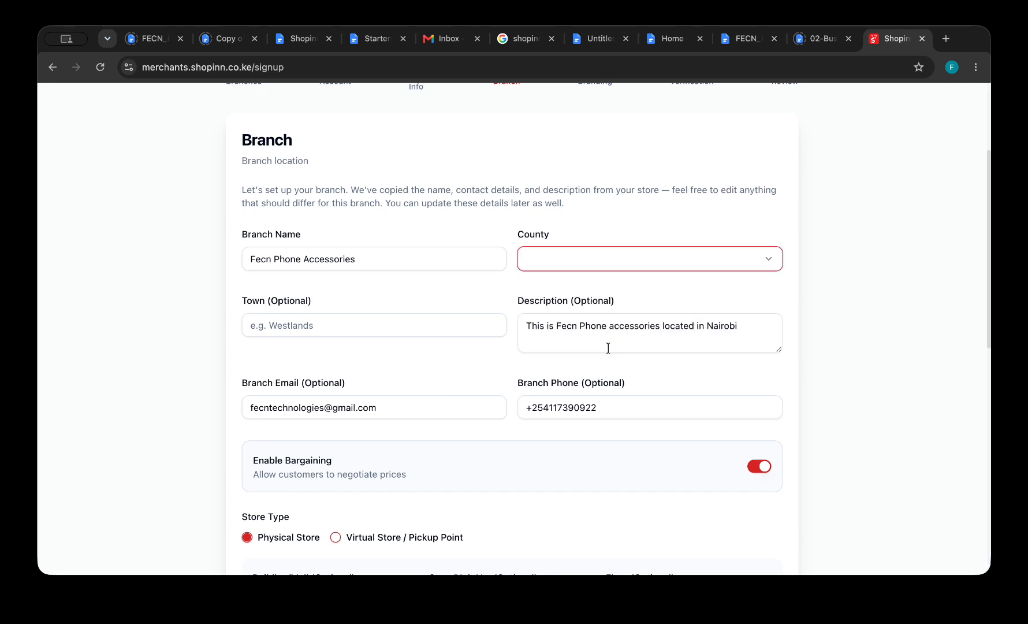
{"action": "left_click", "coordinate": [598, 265]}
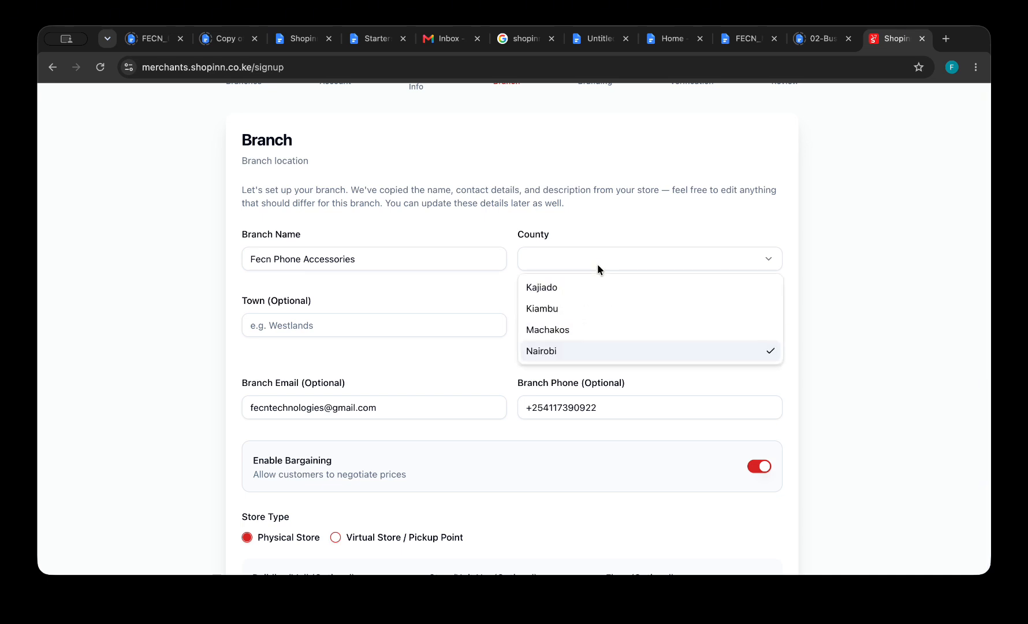
{"action": "left_click", "coordinate": [566, 330]}
{"action": "left_click", "coordinate": [577, 267]}
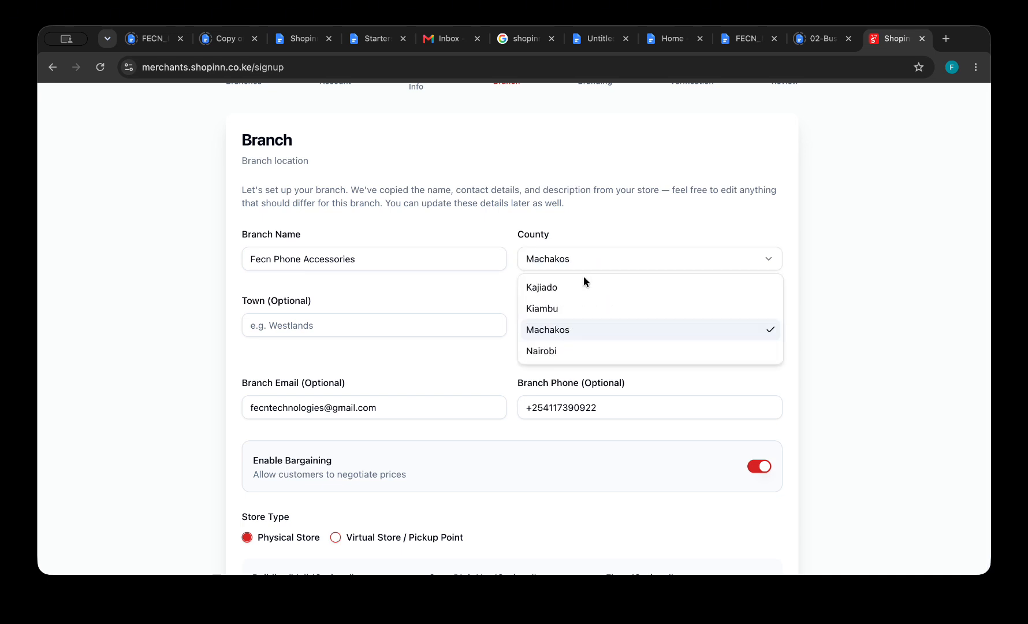
{"action": "left_click", "coordinate": [562, 346]}
Enter branch town CBD, building Viewpark Towers and unit Suite 2.
{"action": "left_click", "coordinate": [410, 330]}
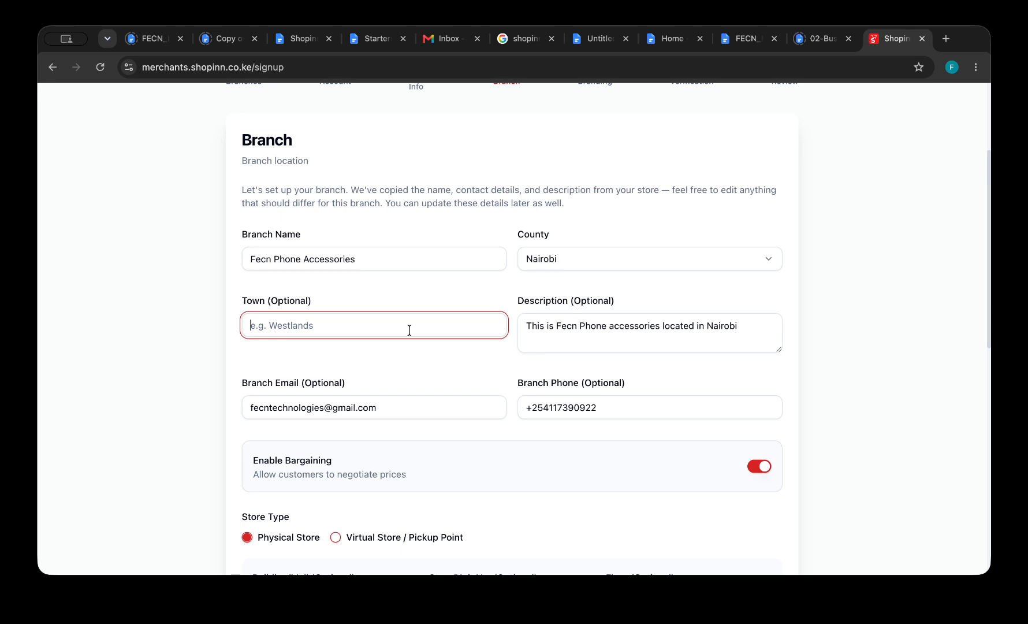
{"action": "type", "text": "CBD"}
{"action": "scroll", "coordinate": [576, 387], "scroll_direction": "down", "scroll_amount": 3}
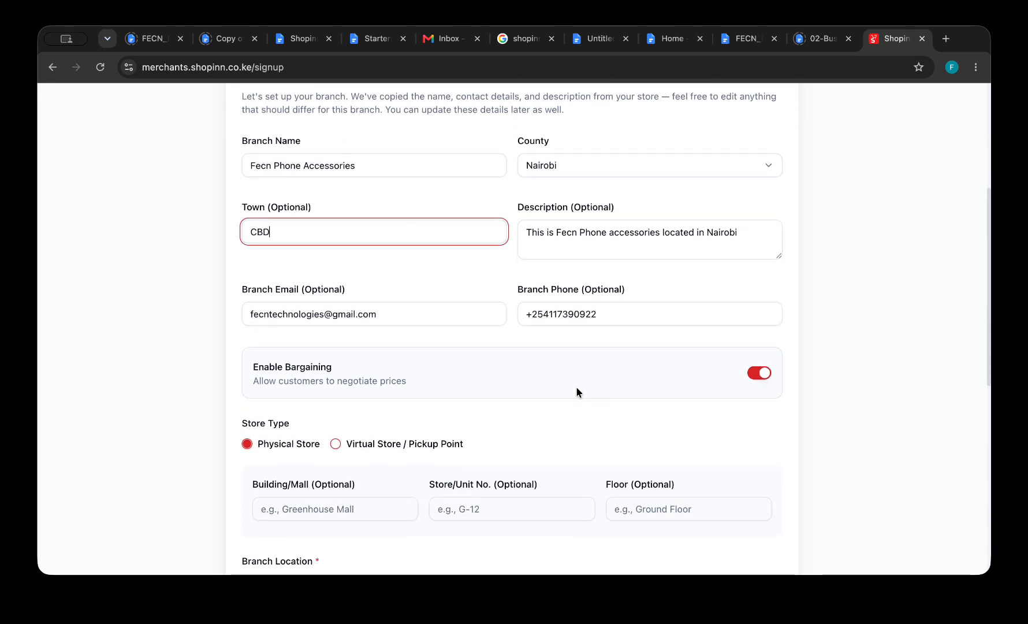
{"action": "scroll", "coordinate": [577, 389], "scroll_direction": "down", "scroll_amount": 2}
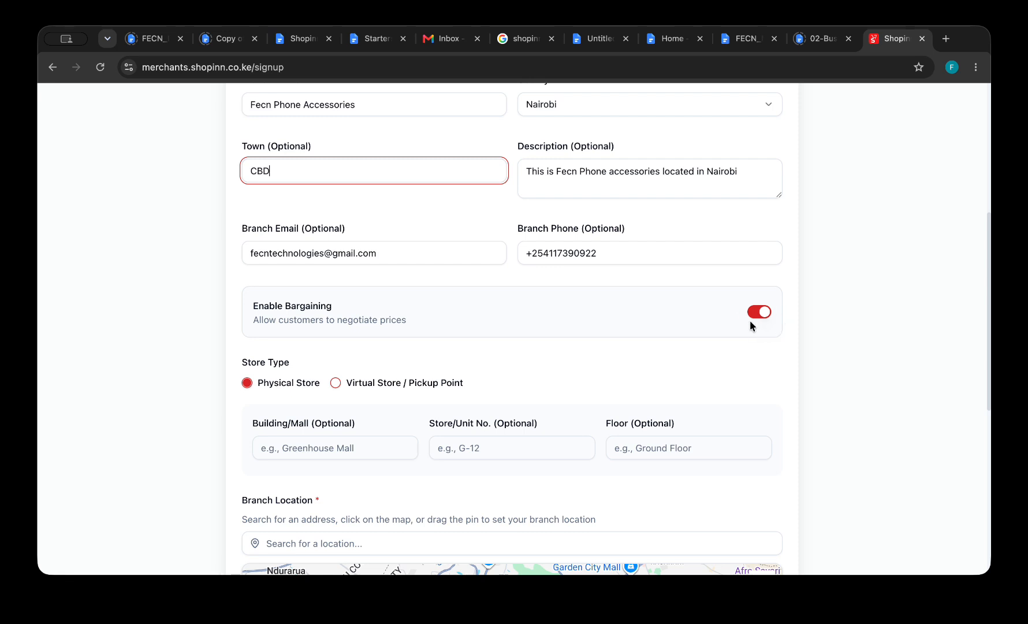
{"action": "scroll", "coordinate": [721, 374], "scroll_direction": "down", "scroll_amount": 2}
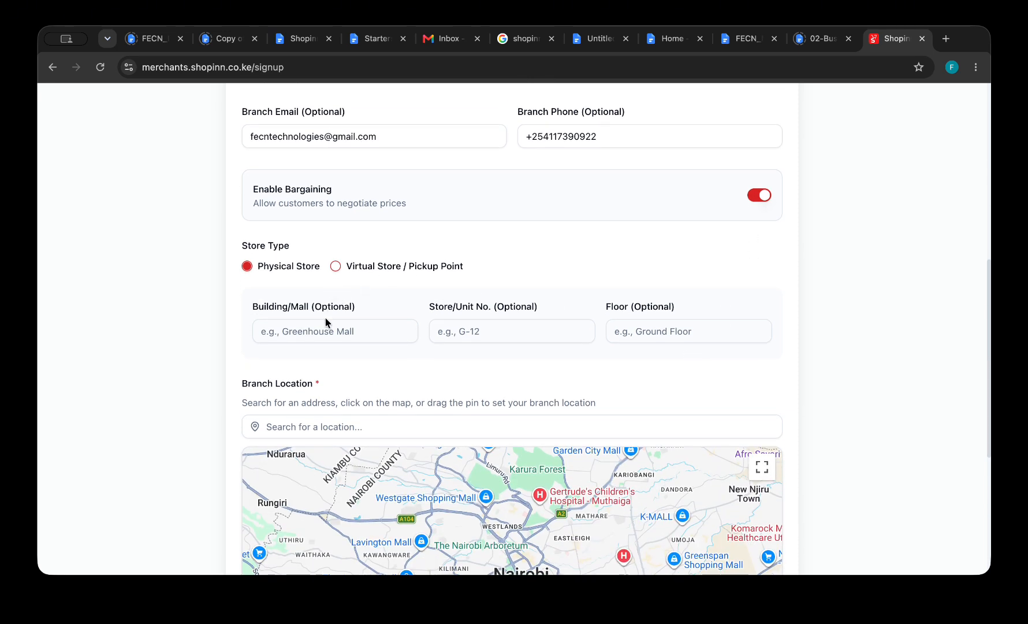
{"action": "left_click", "coordinate": [353, 330]}
{"action": "type", "text": "V"}
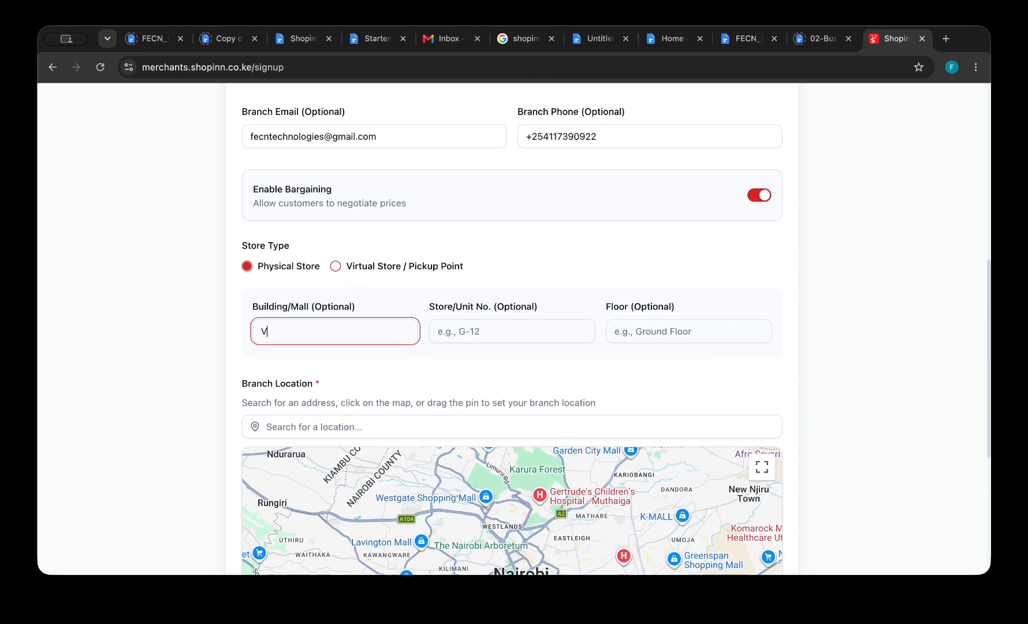
{"action": "type", "text": "iewpark Towers"}
{"action": "left_click", "coordinate": [487, 330]}
{"action": "type", "text": "Suite"}
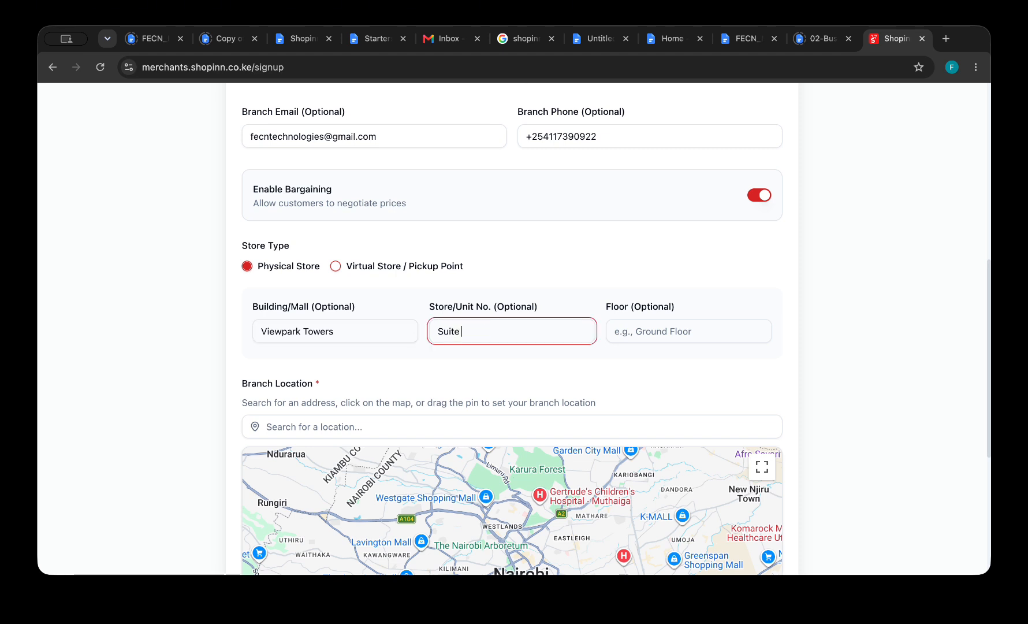
{"action": "type", "text": " 2"}
{"action": "left_click", "coordinate": [658, 329]}
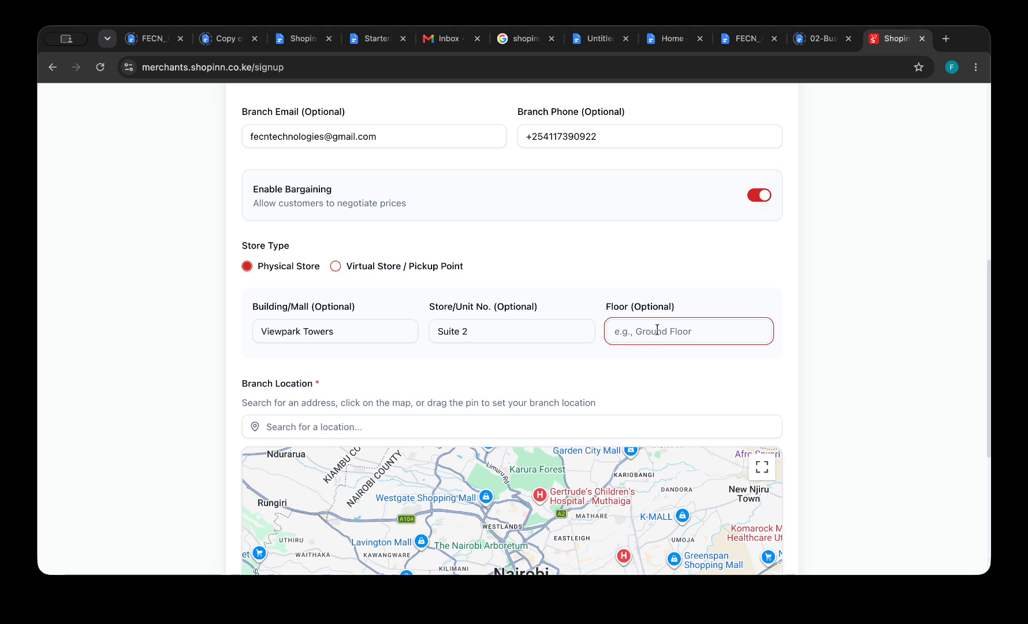
Set floor 2 and pick the View Park Towers search result as the branch location.
{"action": "type", "text": "2"}
{"action": "scroll", "coordinate": [551, 362], "scroll_direction": "down", "scroll_amount": 2}
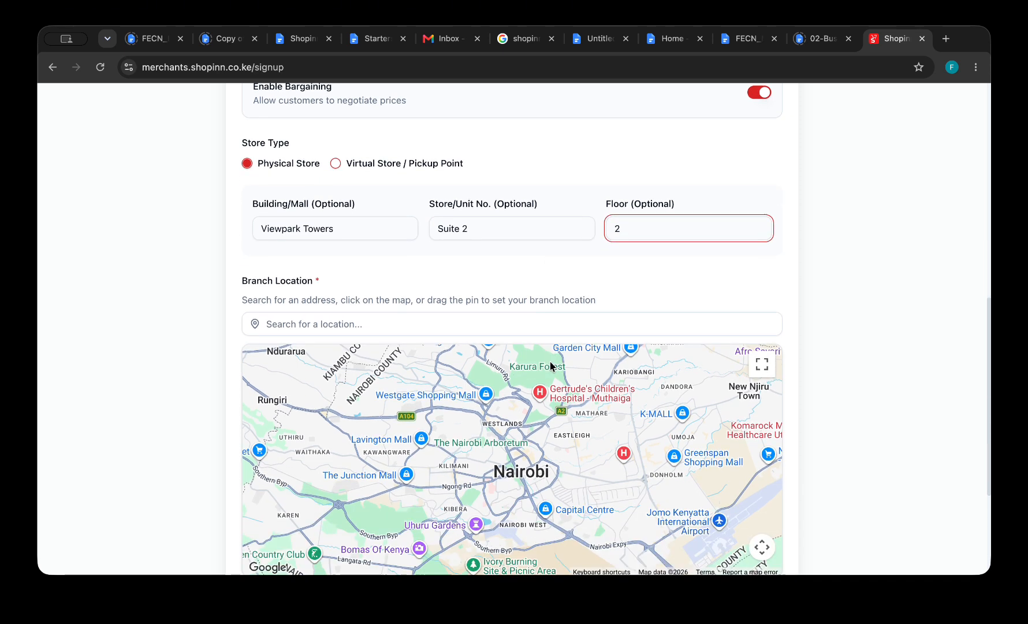
{"action": "left_click", "coordinate": [460, 311]}
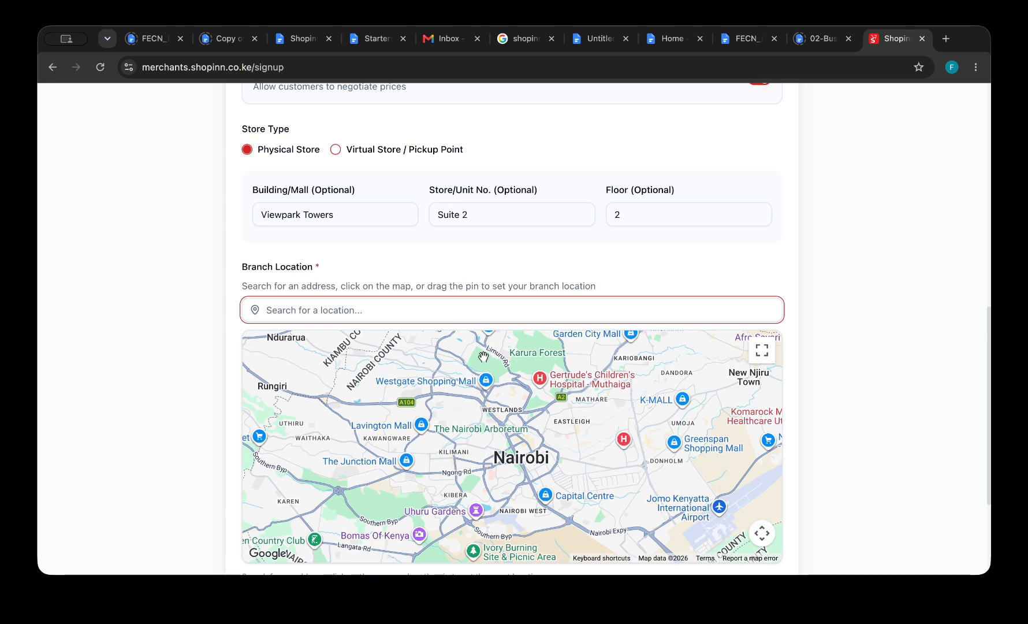
{"action": "scroll", "coordinate": [500, 450], "scroll_direction": "down", "scroll_amount": 1}
{"action": "scroll", "coordinate": [501, 450], "scroll_direction": "down", "scroll_amount": 1}
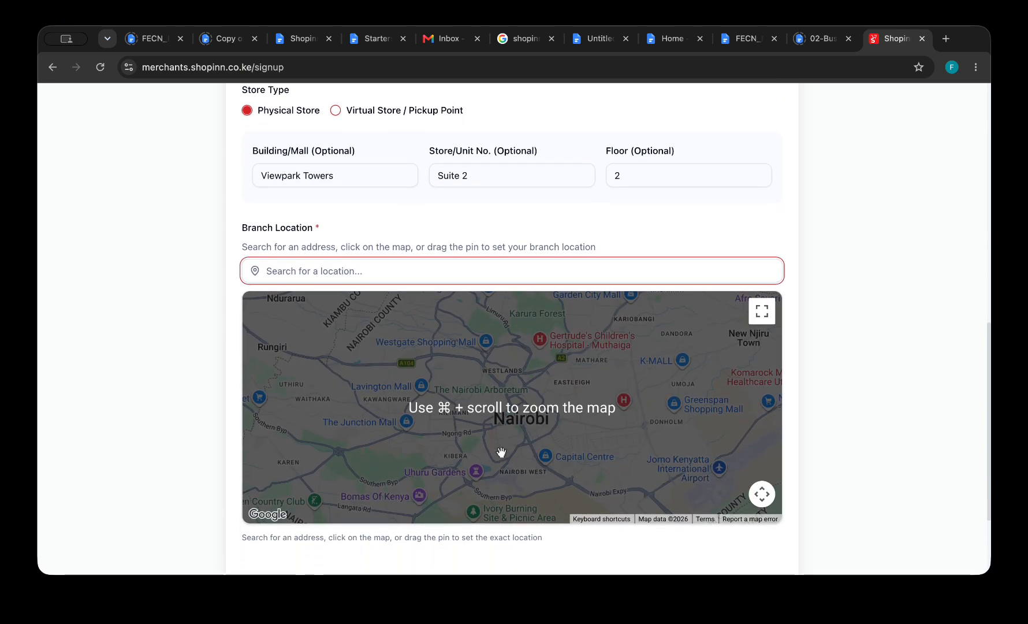
{"action": "scroll", "coordinate": [502, 451], "scroll_direction": "up", "scroll_amount": 3}
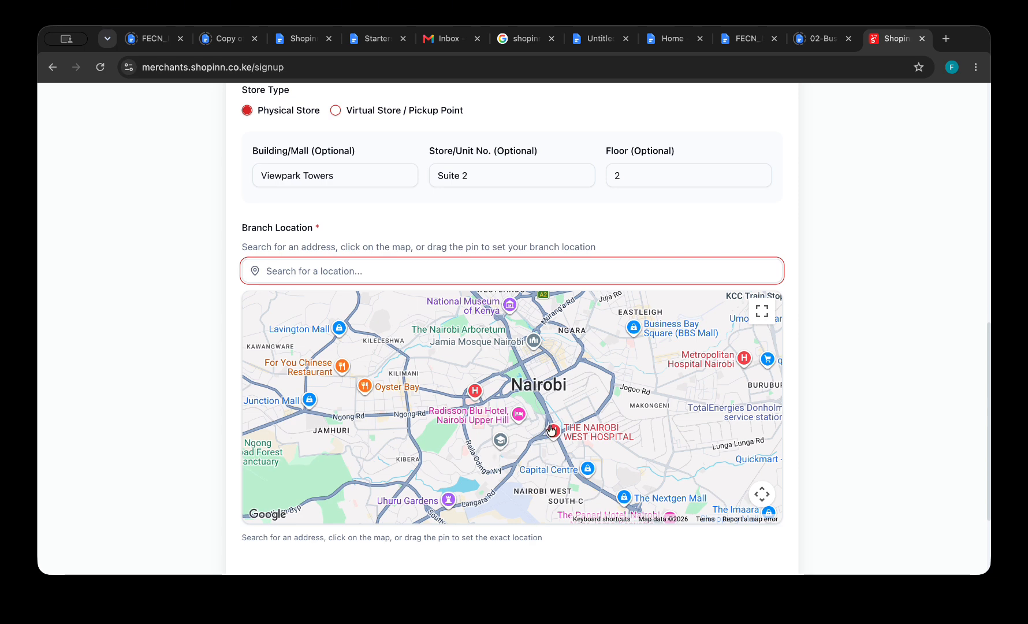
{"action": "scroll", "coordinate": [542, 406], "scroll_direction": "up", "scroll_amount": 3}
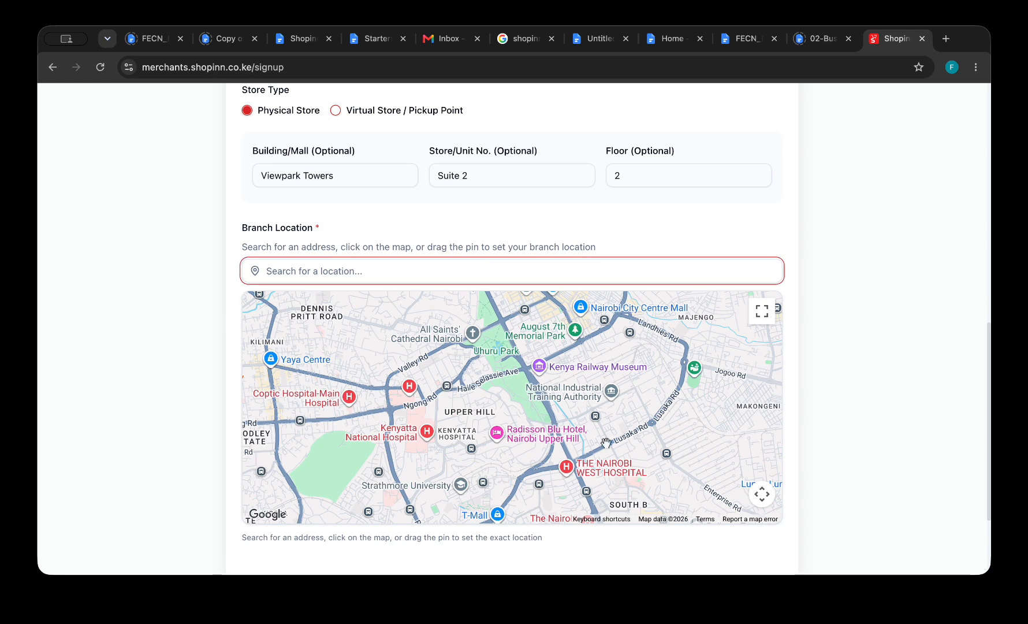
{"action": "type", "text": "V"}
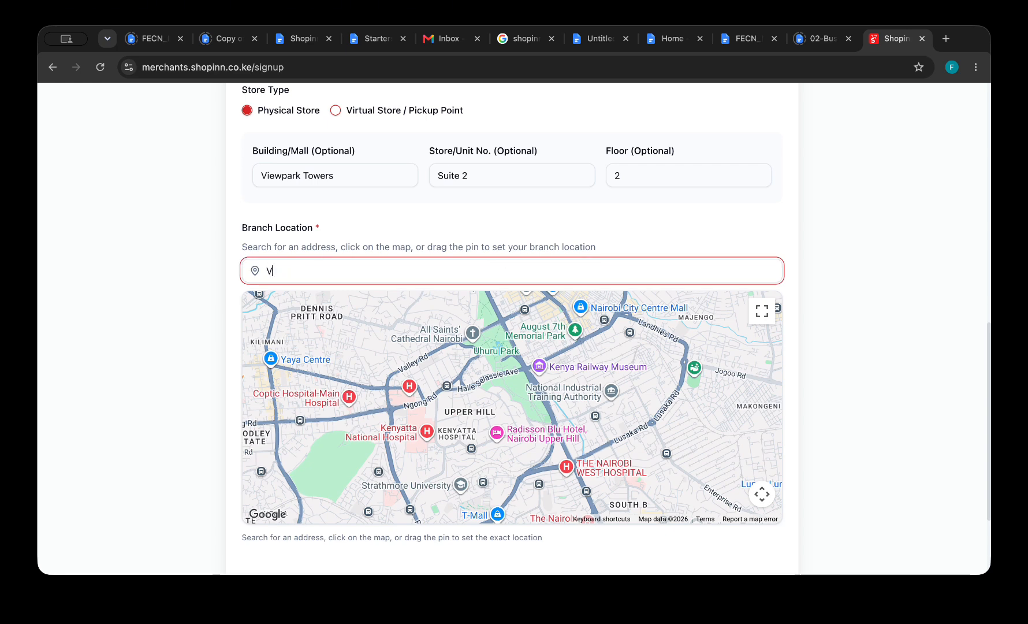
{"action": "type", "text": "iew"}
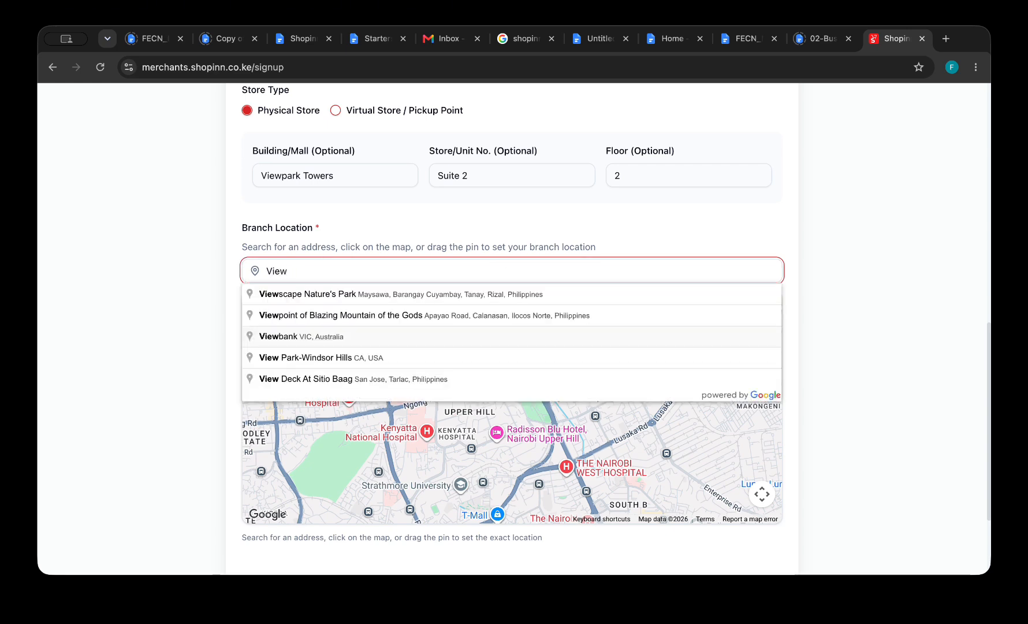
{"action": "type", "text": "park"}
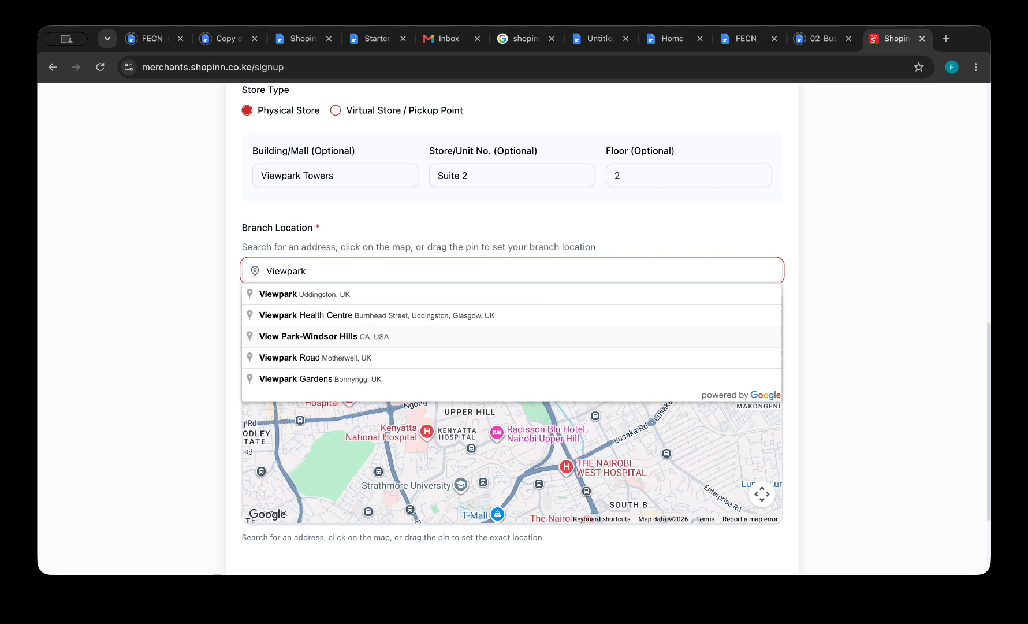
{"action": "type", "text": " Towers"}
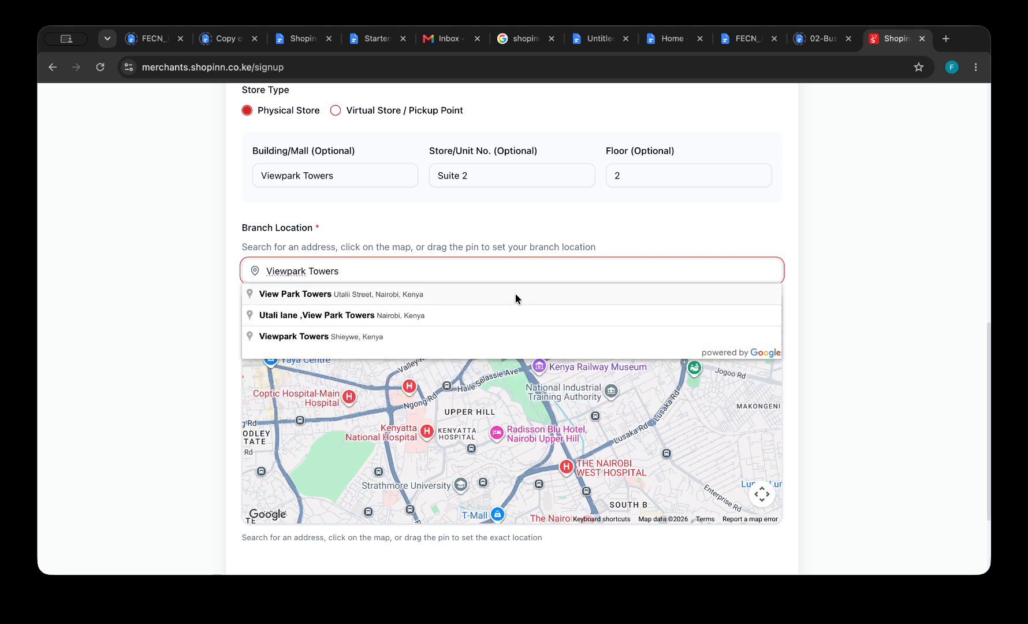
{"action": "left_click", "coordinate": [512, 310]}
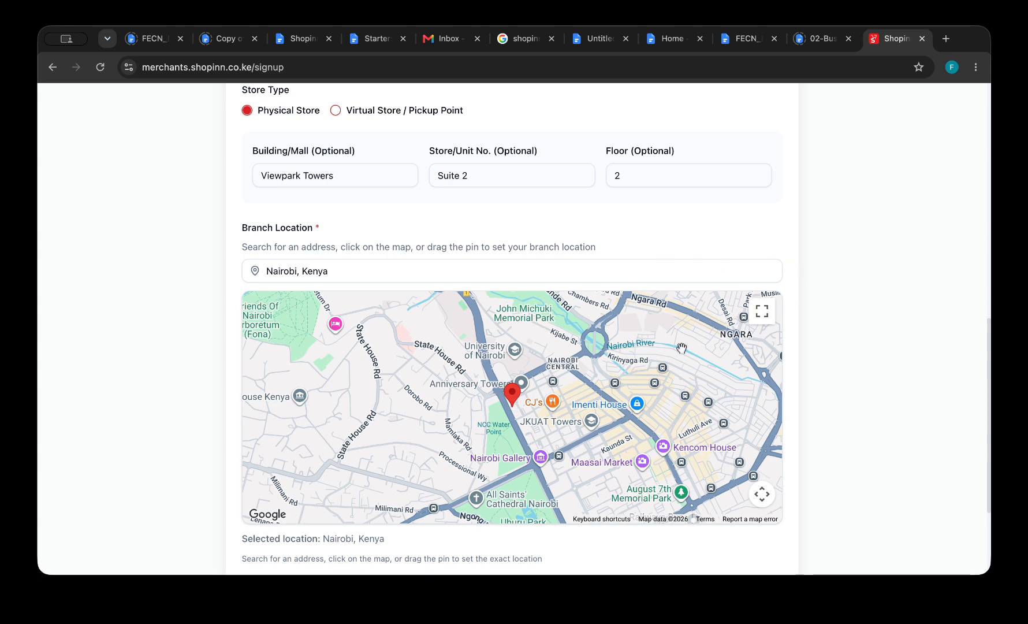
Pan the map toward Uhuru Park and dismiss the stray send-to-devices panel.
{"action": "left_click_drag", "start_coordinate": [572, 425], "coordinate": [565, 304]}
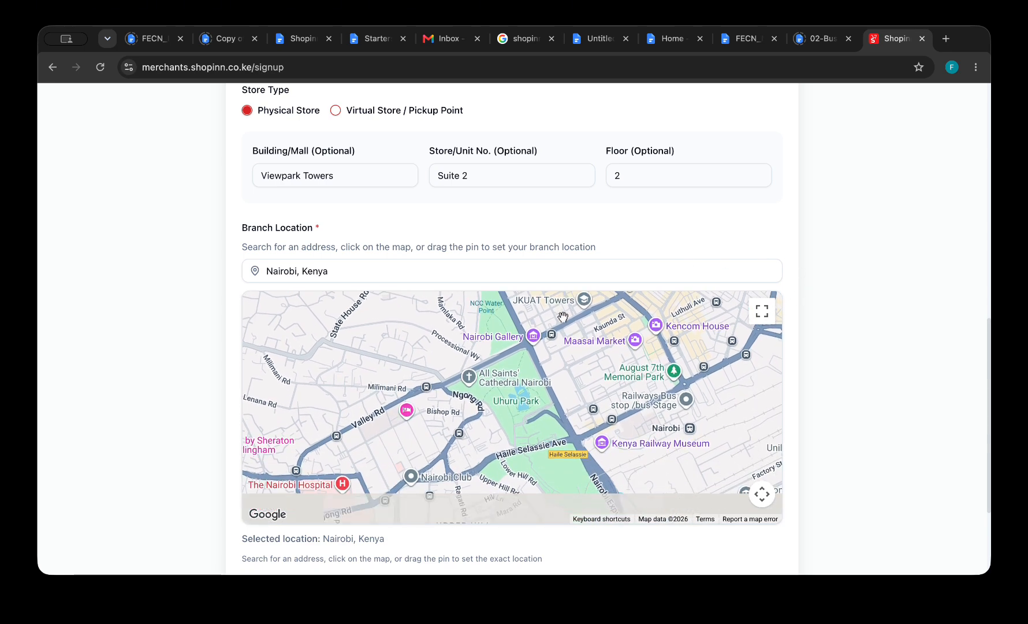
{"action": "right_click", "coordinate": [562, 546]}
{"action": "left_click", "coordinate": [569, 492]}
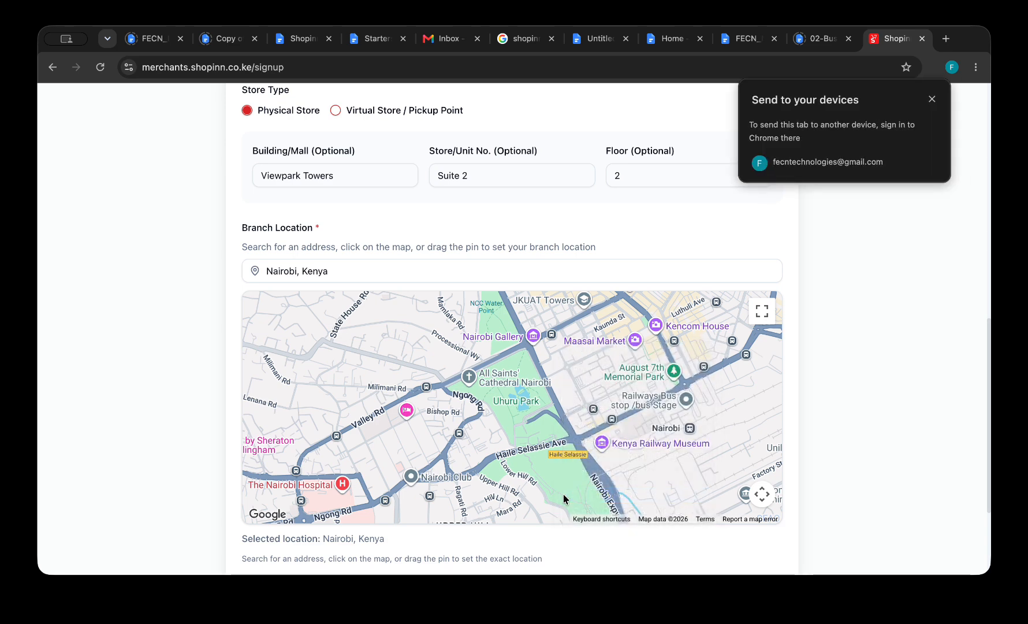
{"action": "left_click", "coordinate": [921, 99]}
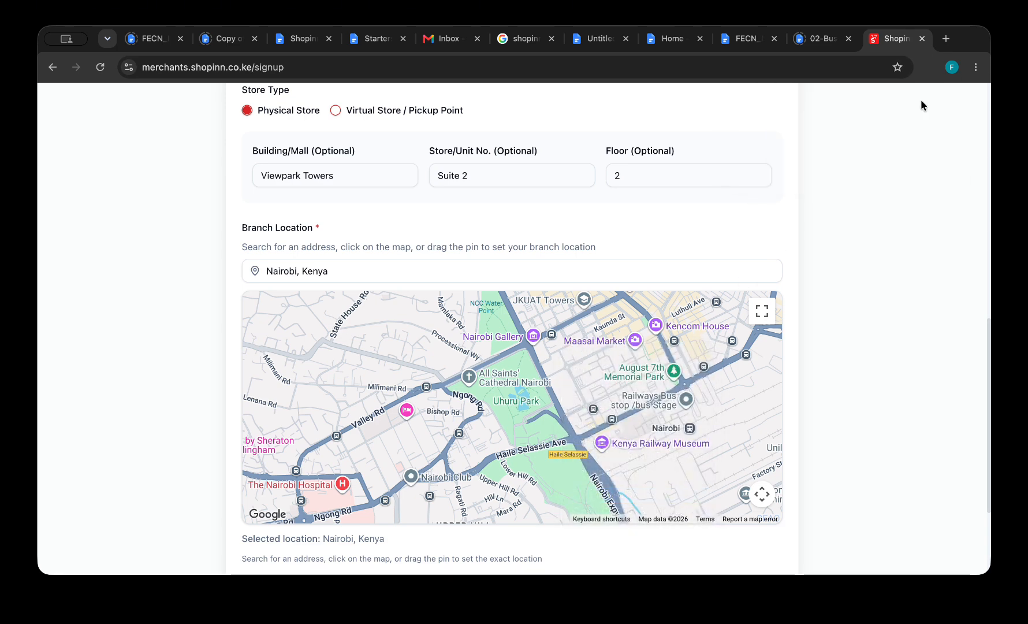
{"action": "right_click", "coordinate": [876, 344]}
{"action": "left_click", "coordinate": [877, 310]}
{"action": "scroll", "coordinate": [876, 311], "scroll_direction": "down", "scroll_amount": 3}
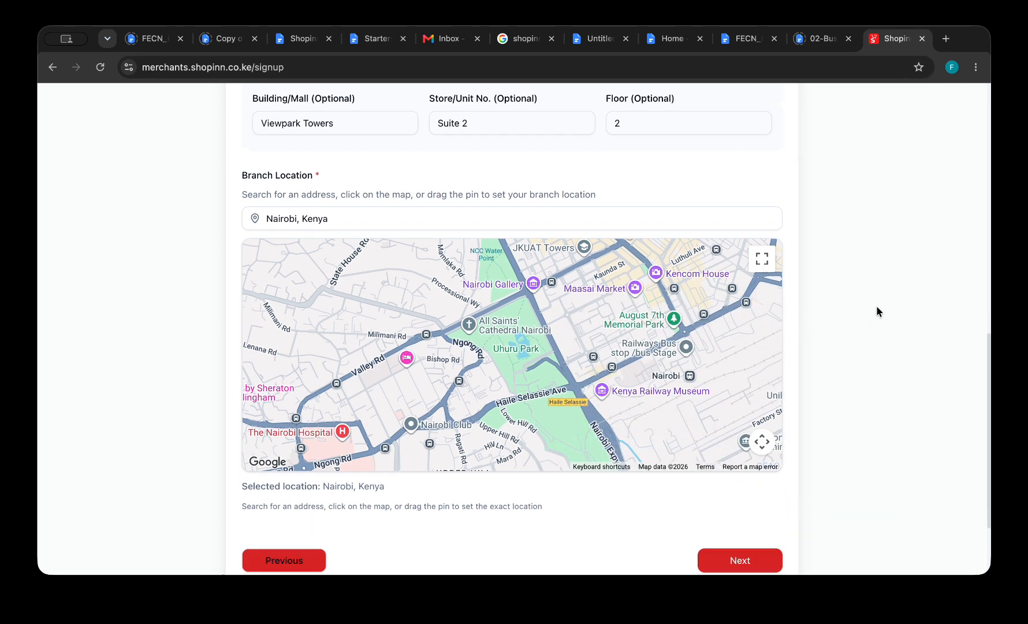
Move through Branding and Verification without changes to reach the Review step.
{"action": "left_click", "coordinate": [753, 458]}
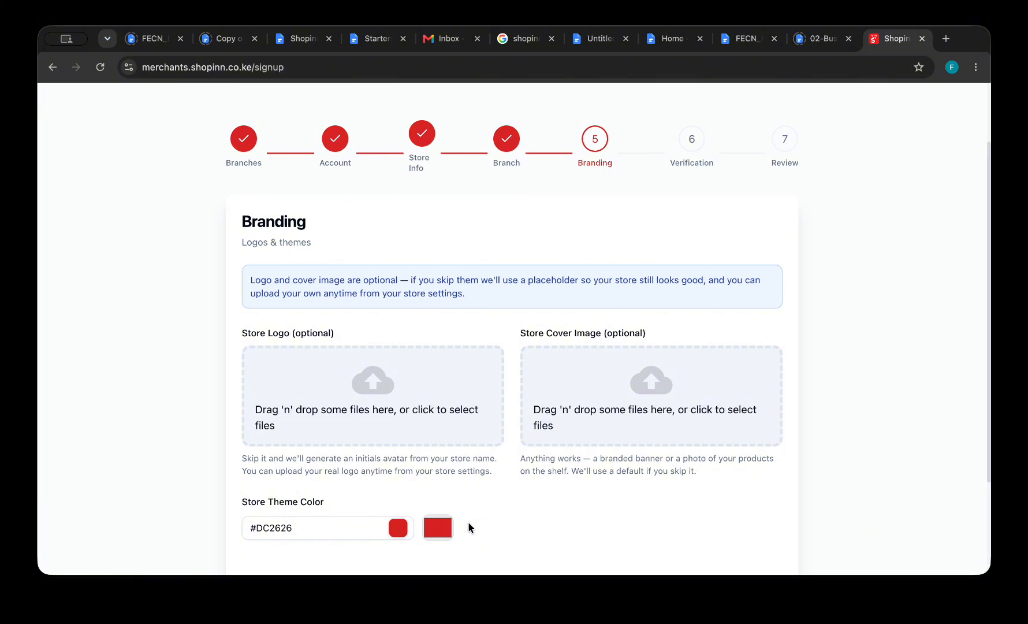
{"action": "scroll", "coordinate": [468, 527], "scroll_direction": "down", "scroll_amount": 3}
{"action": "left_click", "coordinate": [740, 456]}
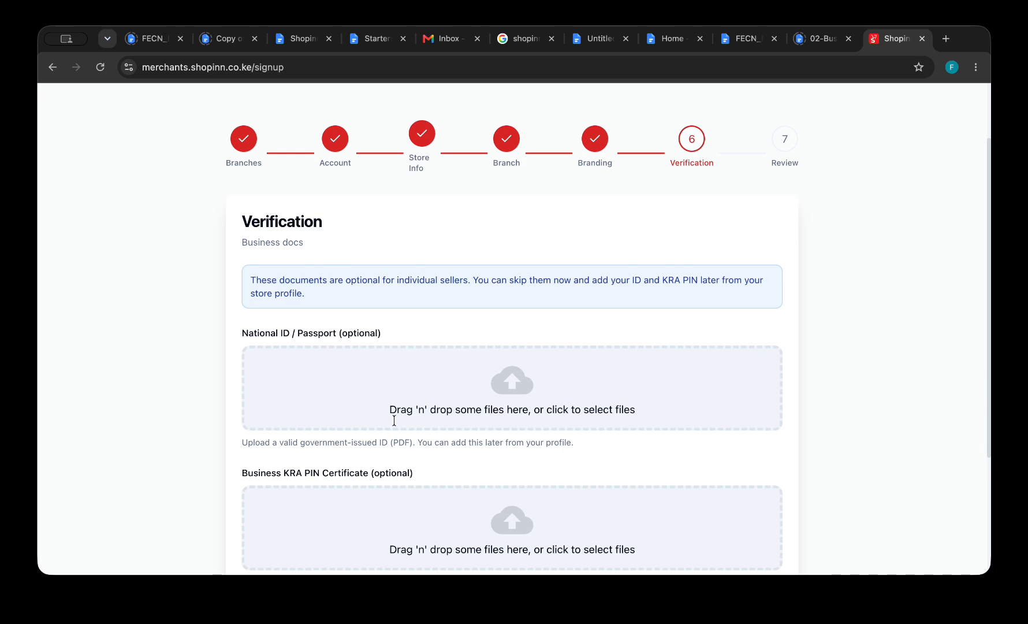
{"action": "scroll", "coordinate": [402, 437], "scroll_direction": "down", "scroll_amount": 3}
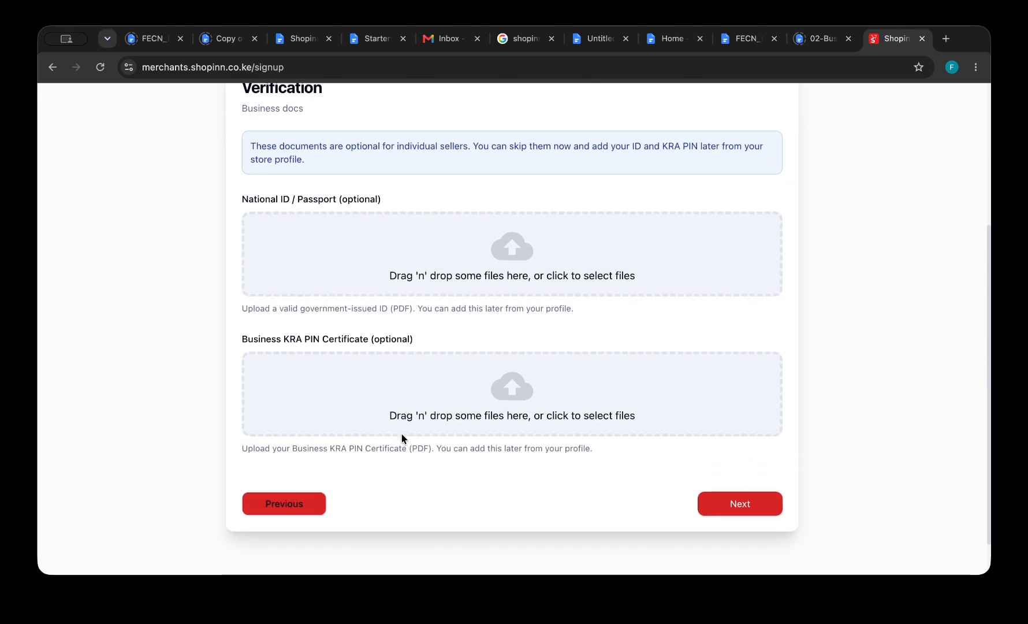
{"action": "left_click", "coordinate": [740, 504]}
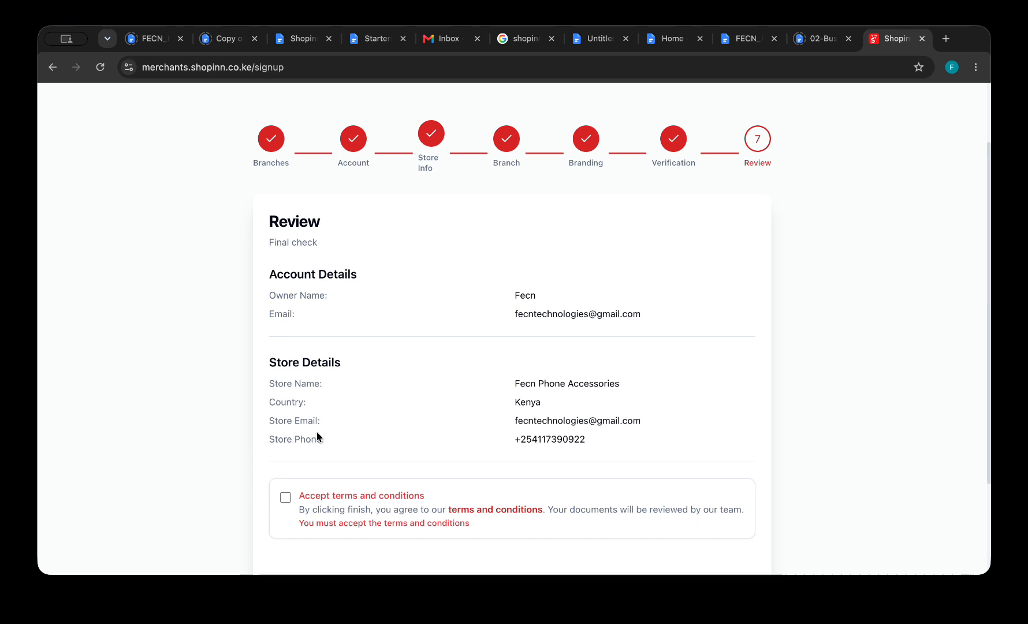
Accept the terms and conditions and submit the store registration.
{"action": "left_click", "coordinate": [285, 496]}
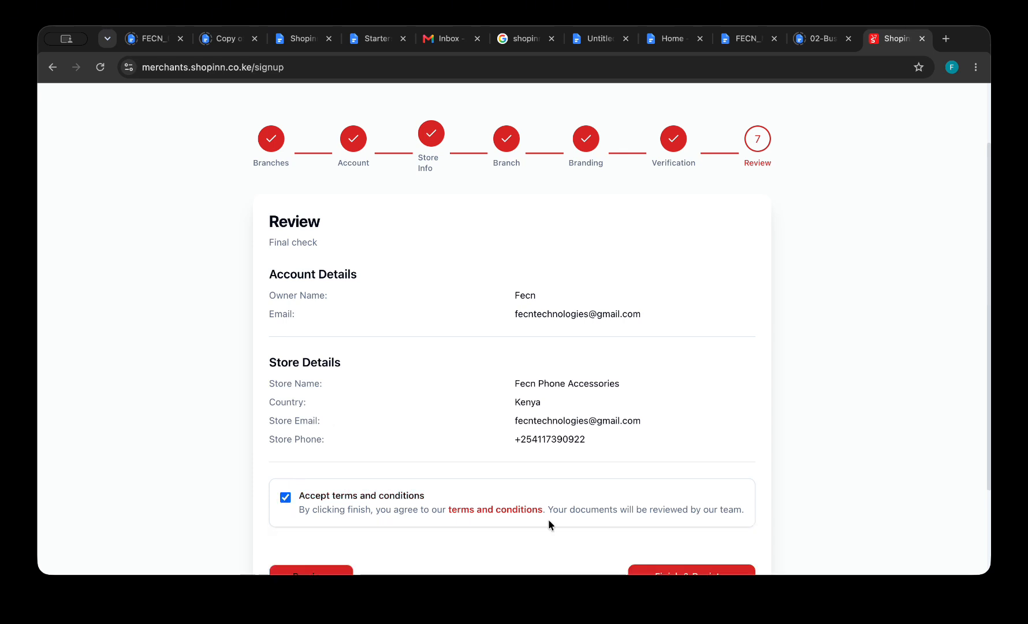
{"action": "scroll", "coordinate": [548, 520], "scroll_direction": "down", "scroll_amount": 2}
{"action": "left_click", "coordinate": [698, 458]}
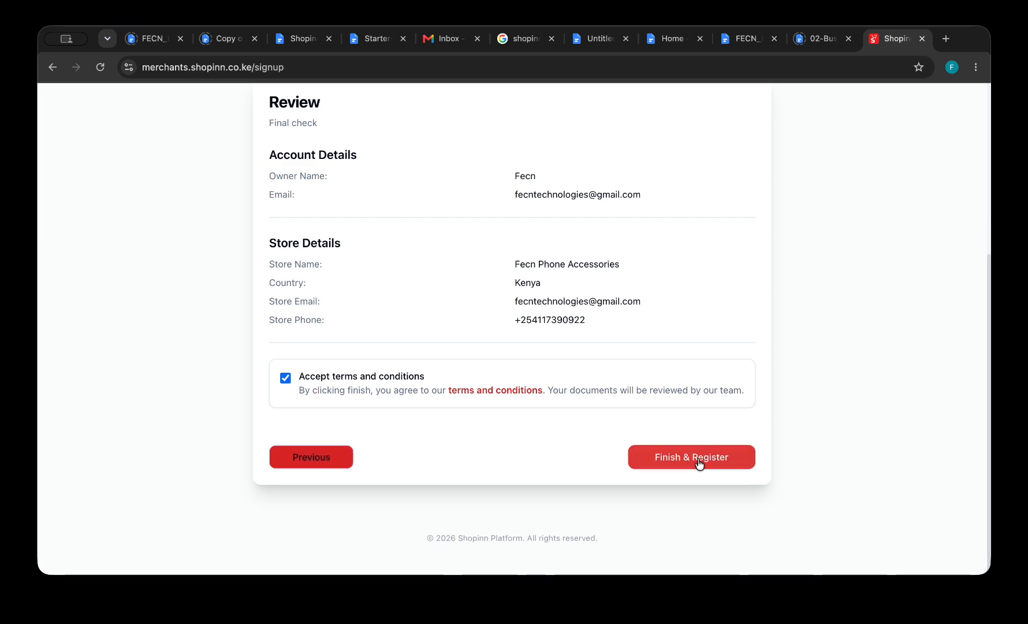
Complete registration and look over the Branch Dashboard showing the store pending verification.
{"action": "left_click", "coordinate": [699, 458]}
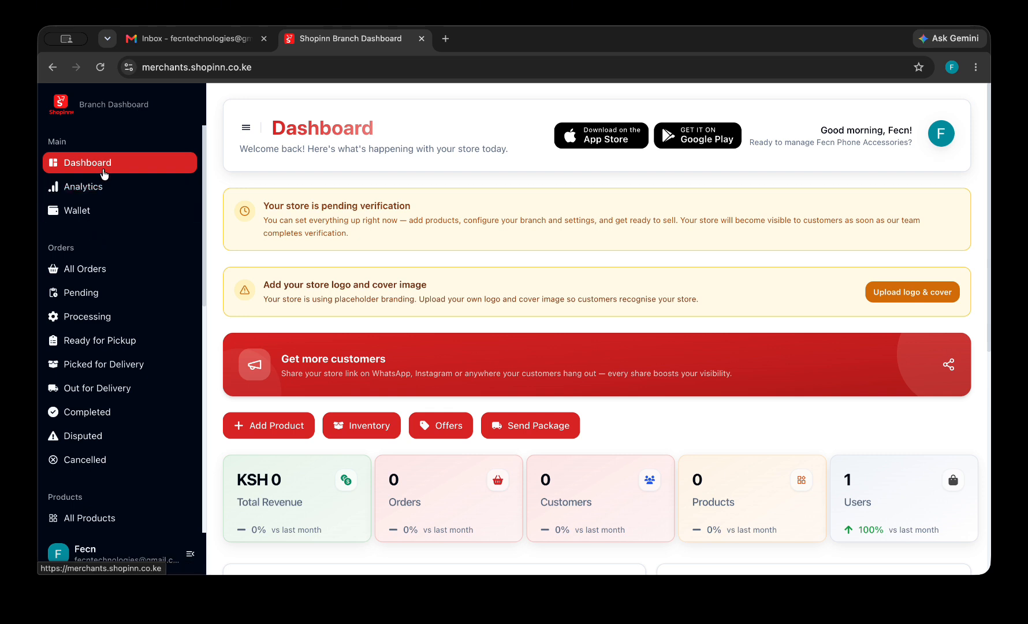
{"action": "scroll", "coordinate": [396, 392], "scroll_direction": "down", "scroll_amount": 2}
{"action": "scroll", "coordinate": [397, 392], "scroll_direction": "down", "scroll_amount": 6}
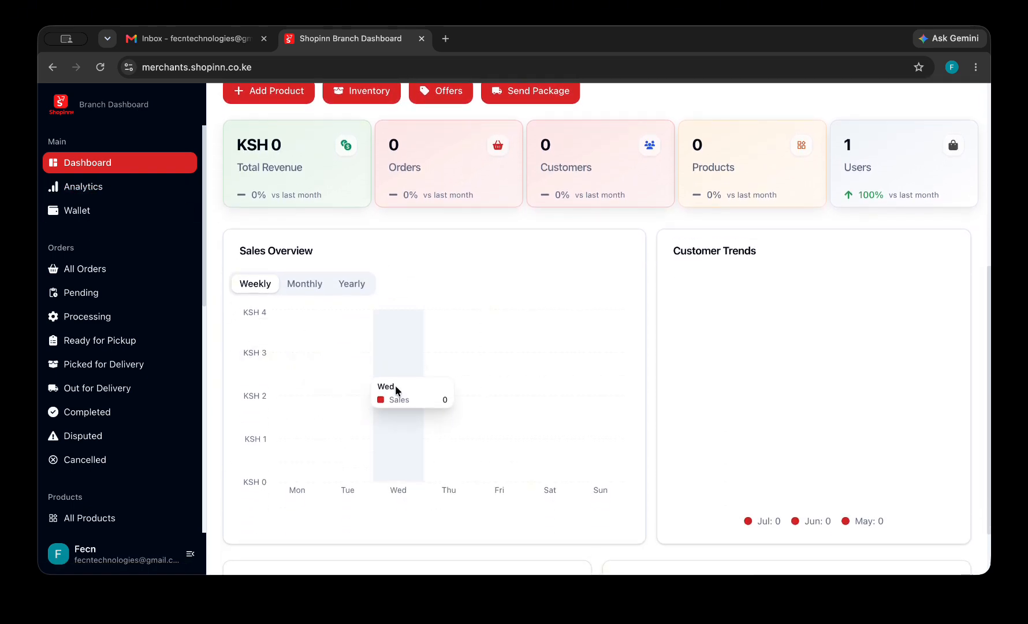
{"action": "scroll", "coordinate": [395, 386], "scroll_direction": "up", "scroll_amount": 8}
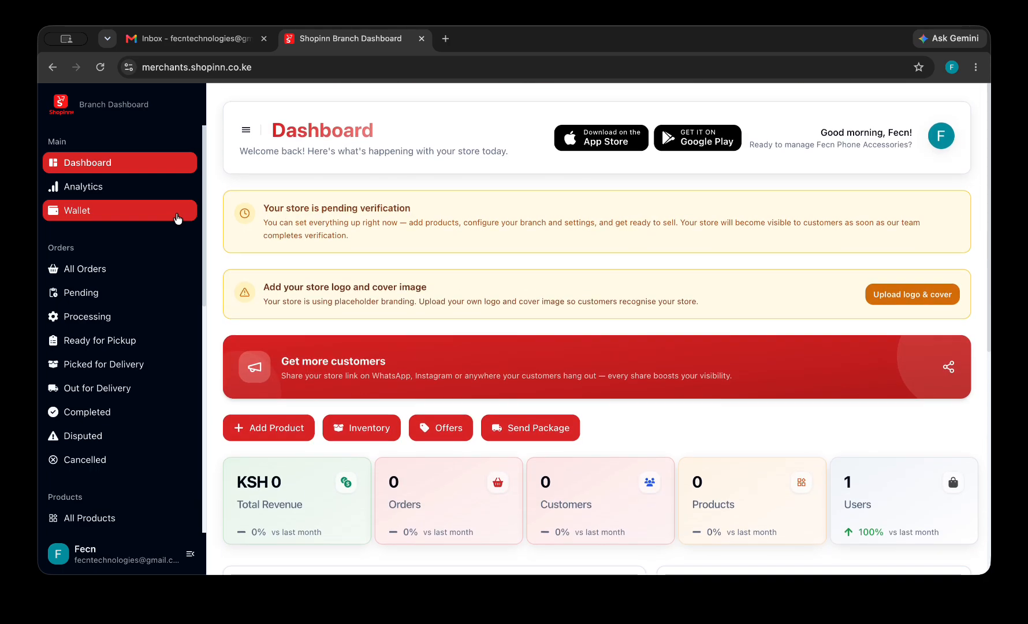
Open the store's Analytics page and scroll through it.
{"action": "left_click", "coordinate": [119, 194]}
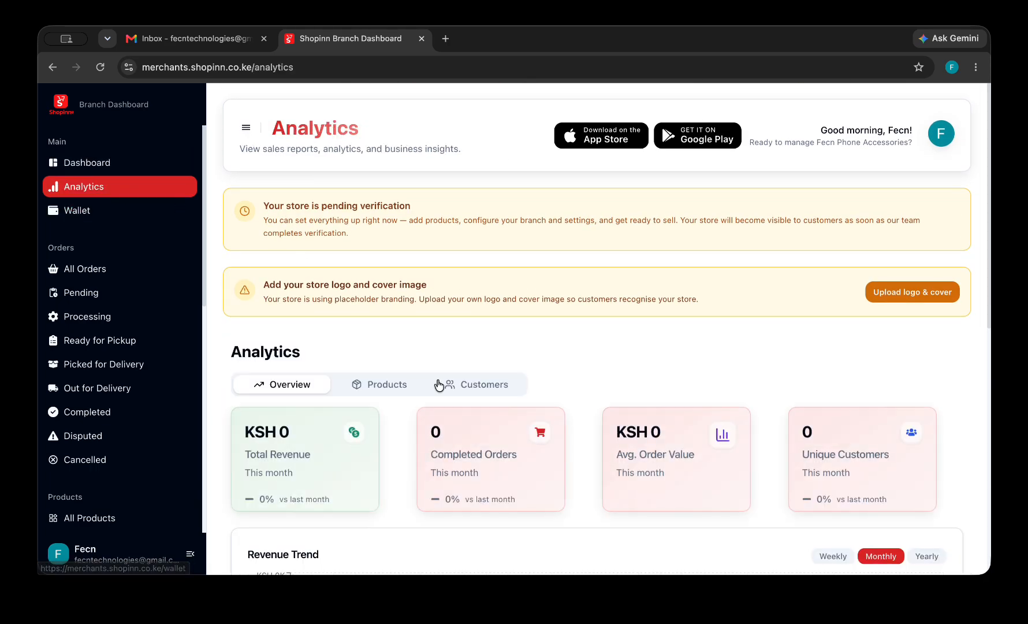
{"action": "scroll", "coordinate": [436, 385], "scroll_direction": "down", "scroll_amount": 7}
{"action": "scroll", "coordinate": [439, 385], "scroll_direction": "down", "scroll_amount": 2}
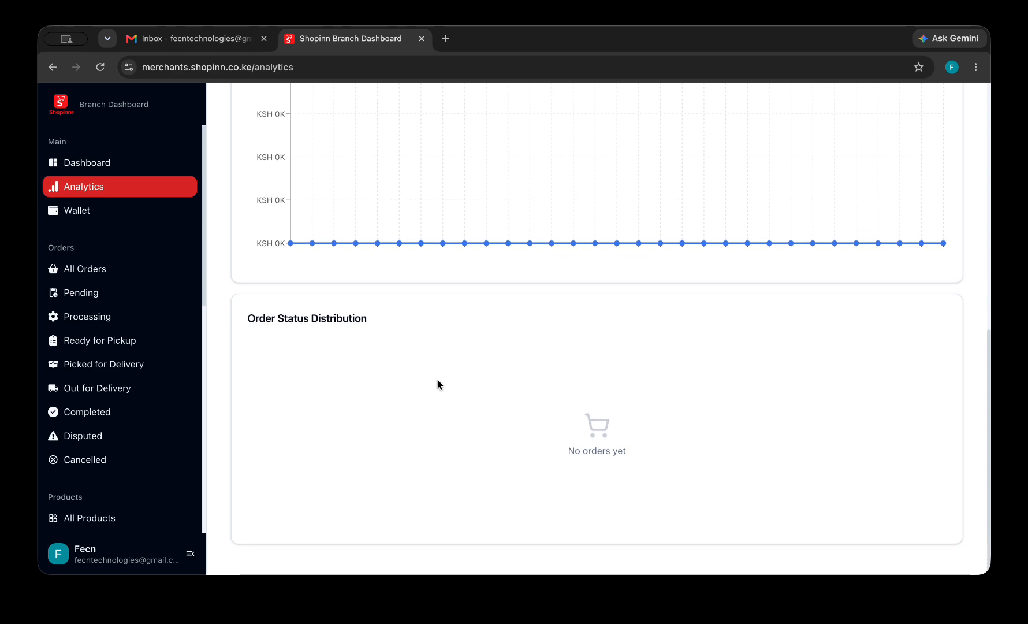
View the Wallet & Earnings Settings showing auto-disbursement switched off.
{"action": "left_click", "coordinate": [114, 213]}
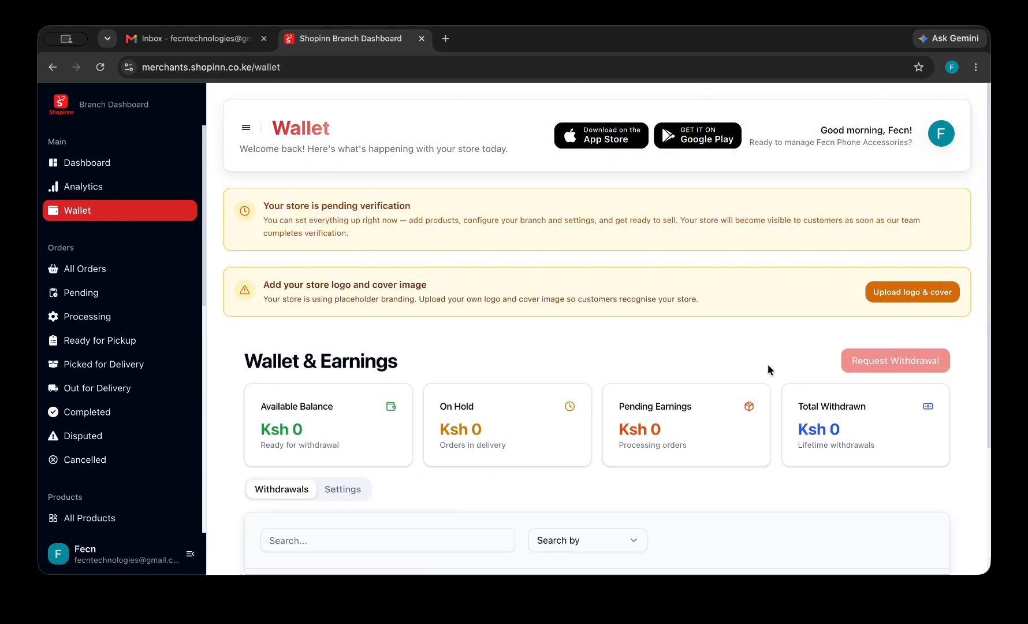
{"action": "scroll", "coordinate": [769, 366], "scroll_direction": "down", "scroll_amount": 3}
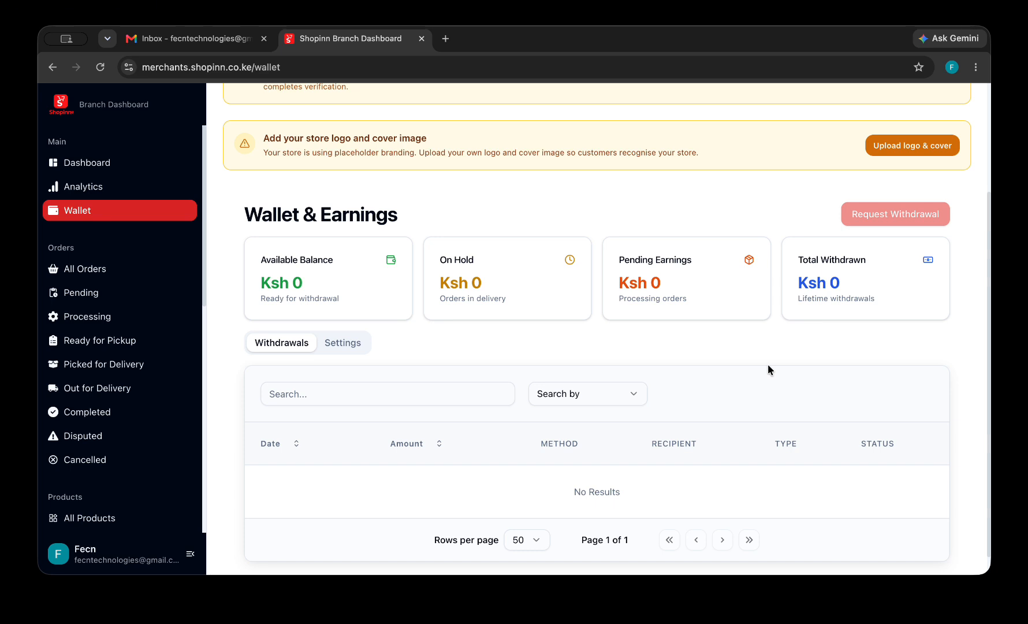
{"action": "scroll", "coordinate": [767, 370], "scroll_direction": "down", "scroll_amount": 1}
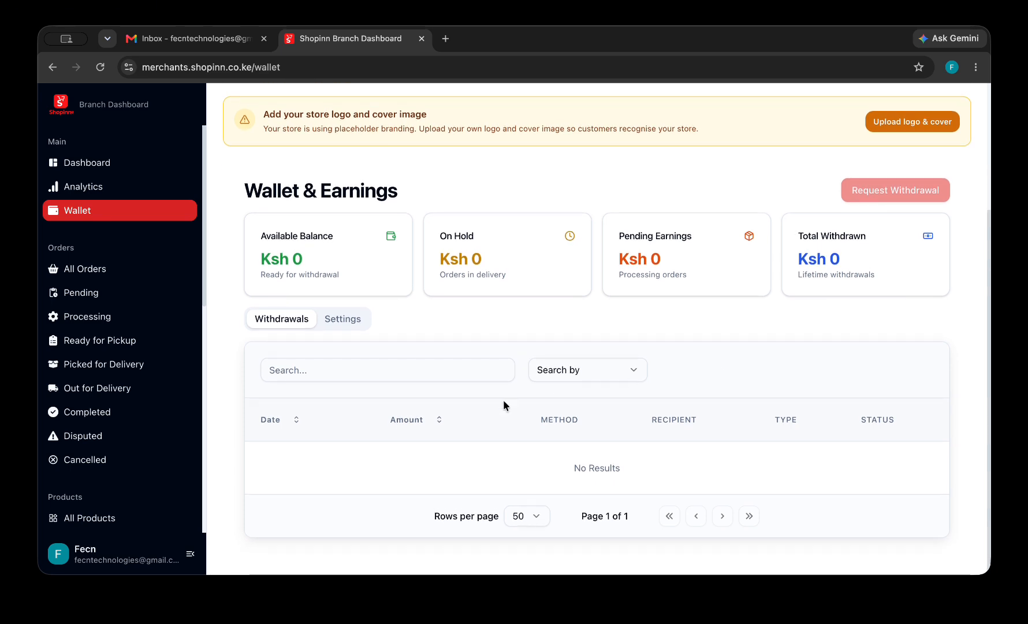
{"action": "left_click", "coordinate": [350, 318]}
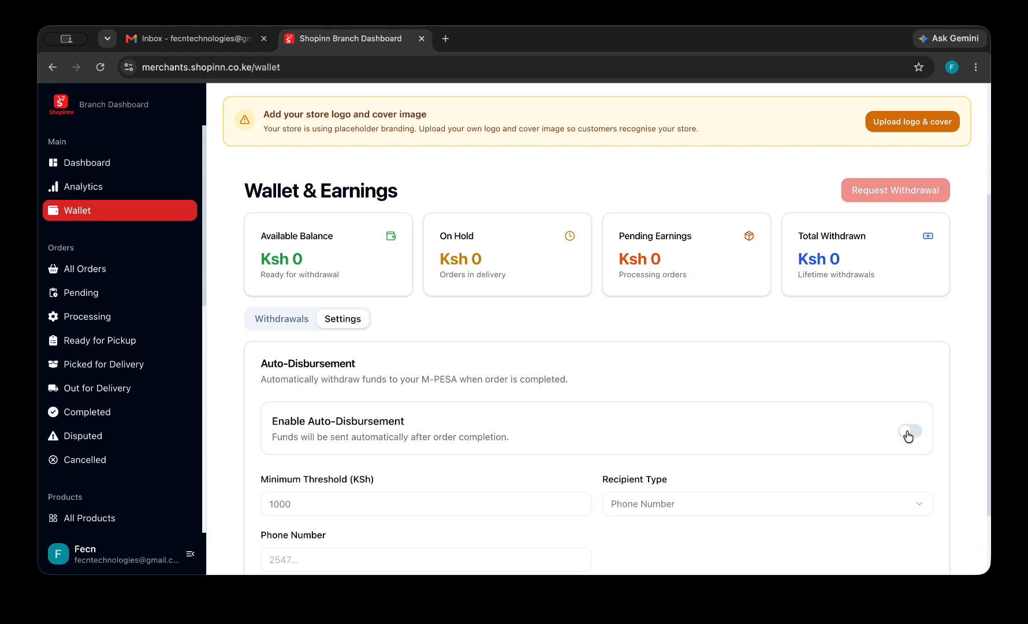
{"action": "scroll", "coordinate": [827, 418], "scroll_direction": "down", "scroll_amount": 3}
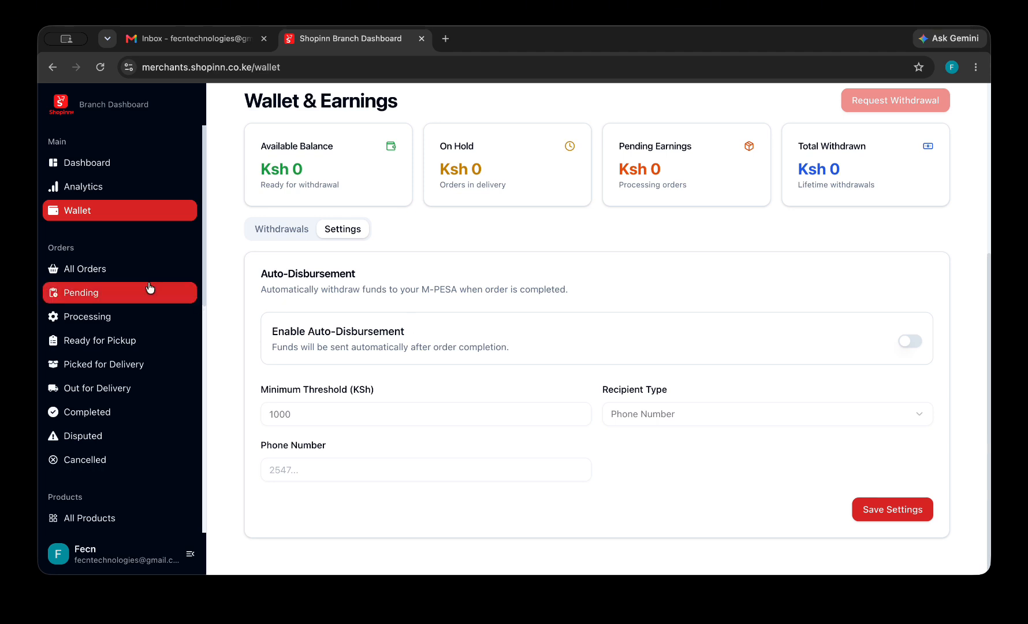
Check All Orders, then open All Products, which shows zero products.
{"action": "left_click", "coordinate": [111, 279]}
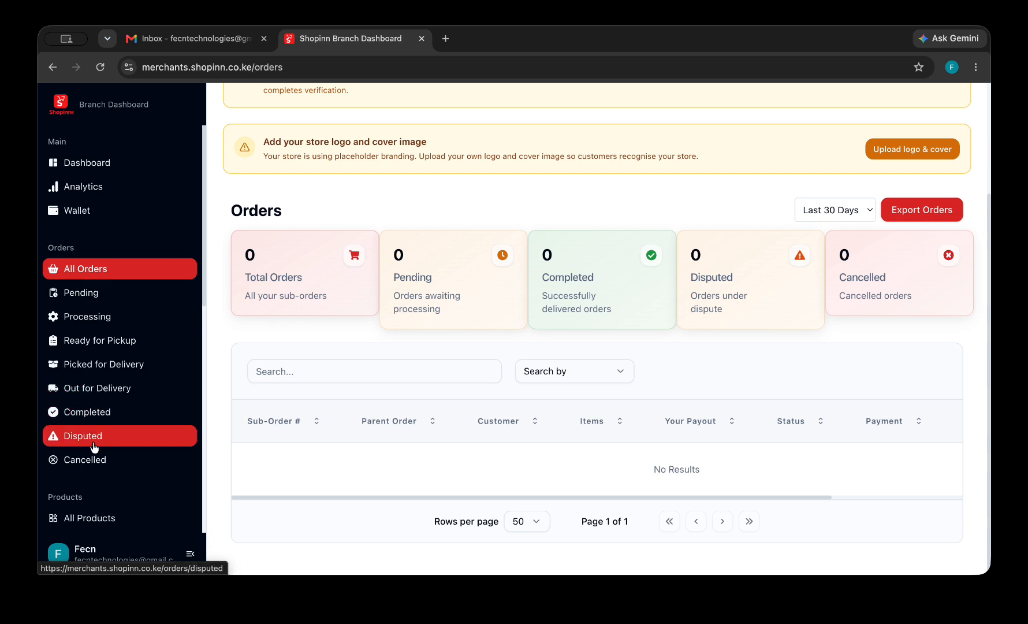
{"action": "scroll", "coordinate": [92, 445], "scroll_direction": "down", "scroll_amount": 5}
{"action": "left_click", "coordinate": [95, 261]}
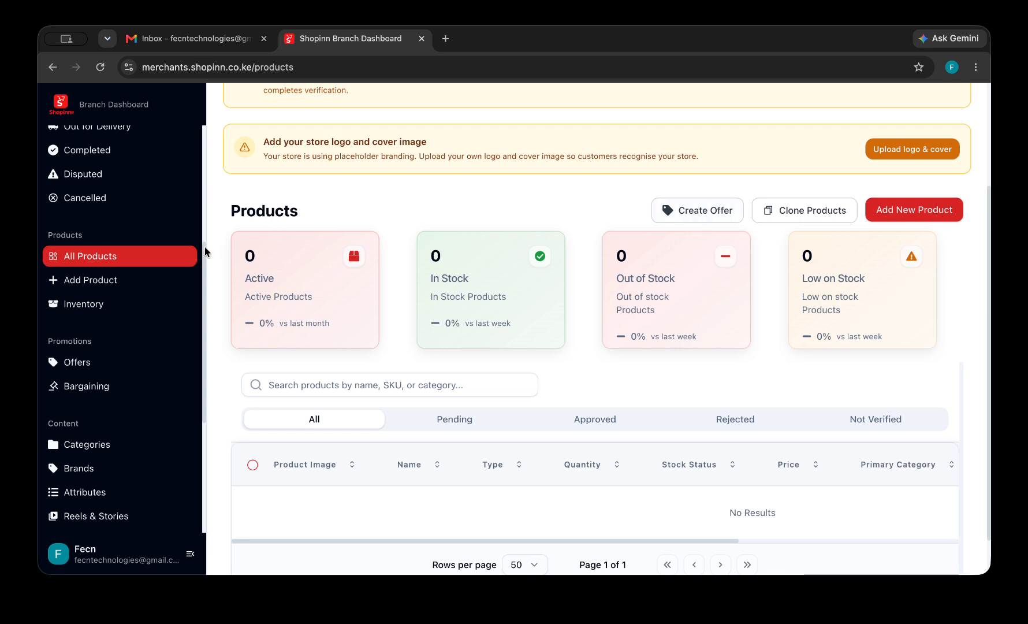
Look over Add Product and Inventory, then open the Offers promotions page.
{"action": "left_click", "coordinate": [117, 284]}
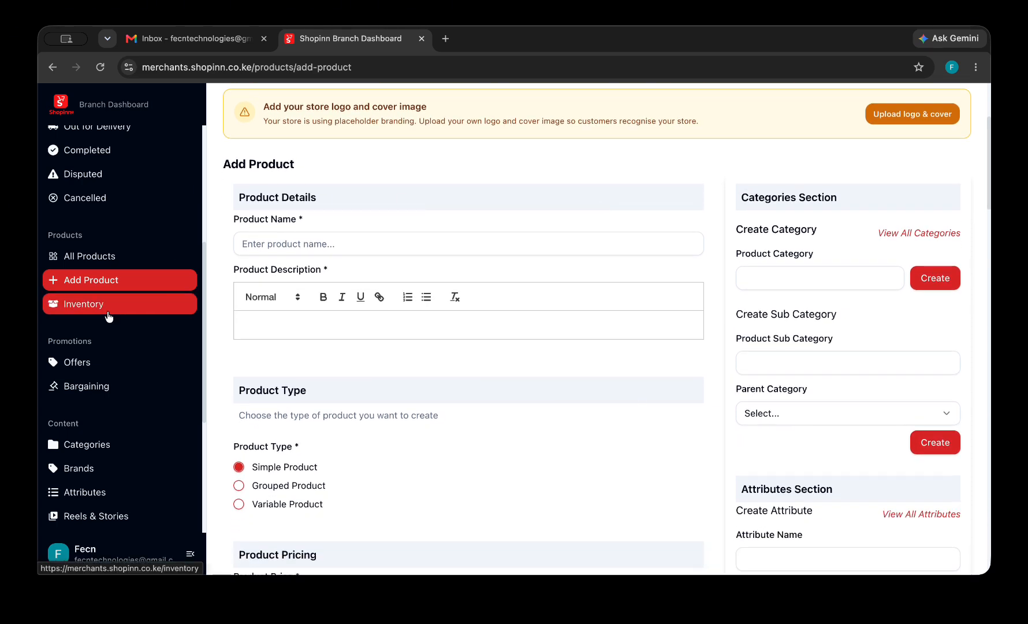
{"action": "left_click", "coordinate": [108, 315]}
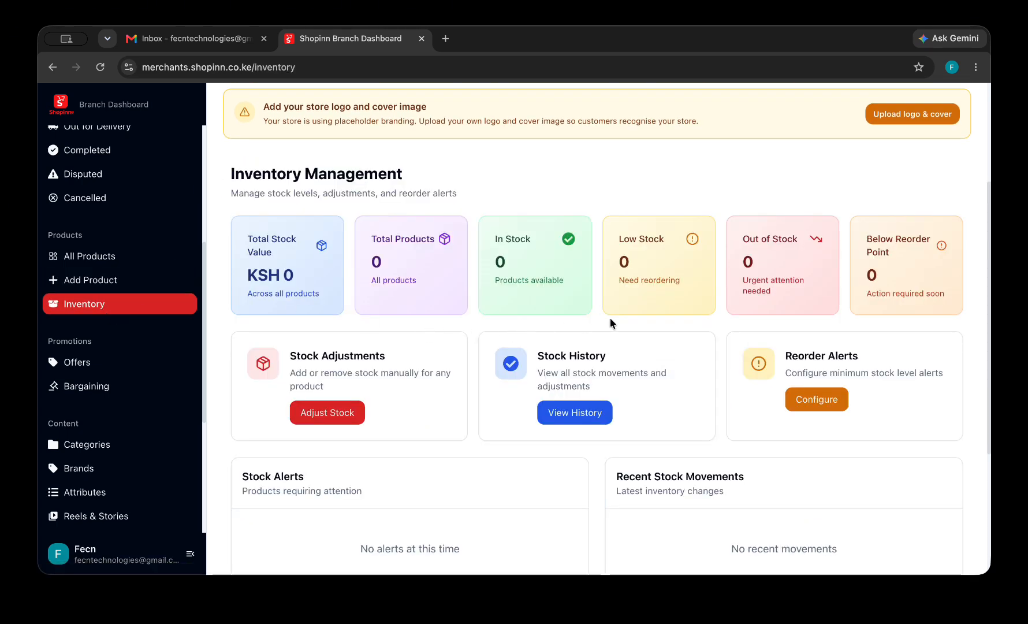
{"action": "scroll", "coordinate": [723, 358], "scroll_direction": "down", "scroll_amount": 4}
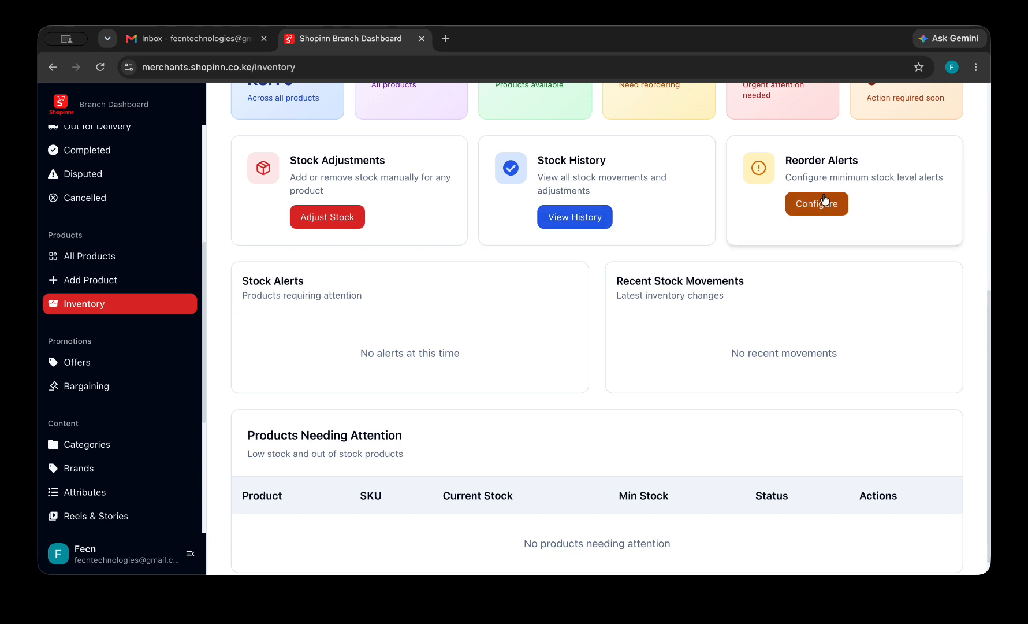
{"action": "scroll", "coordinate": [447, 351], "scroll_direction": "down", "scroll_amount": 1}
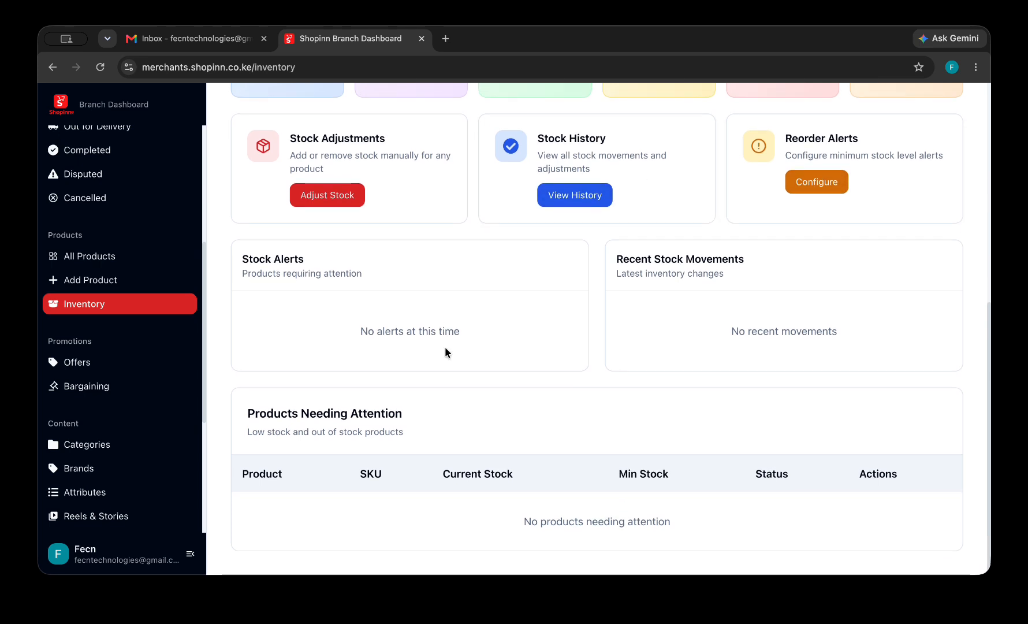
{"action": "left_click", "coordinate": [116, 370]}
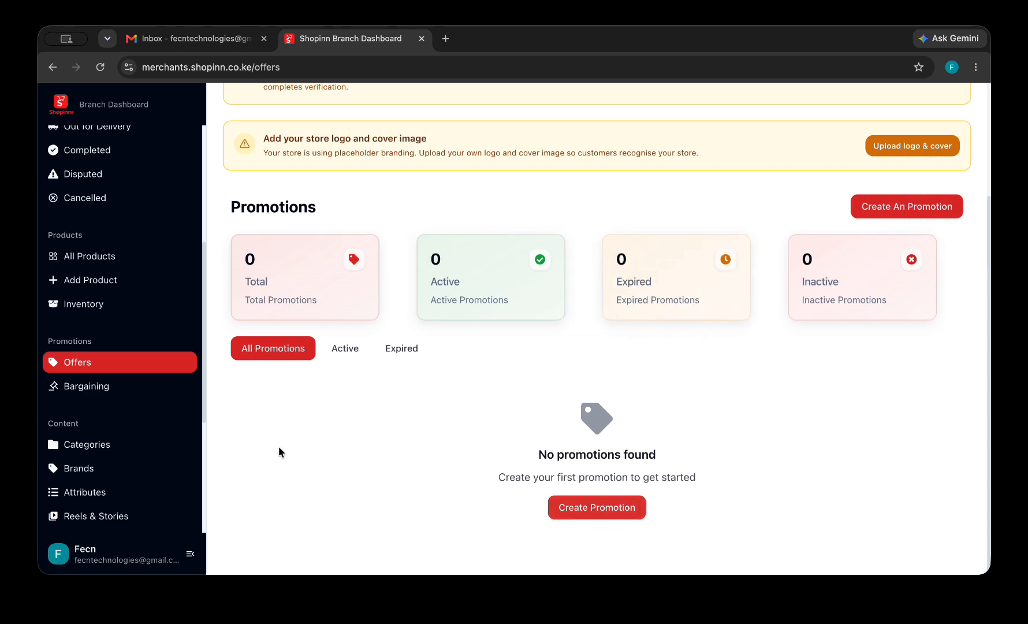
Review the Bargaining page's enabled status and zero coupon stats.
{"action": "left_click", "coordinate": [119, 394]}
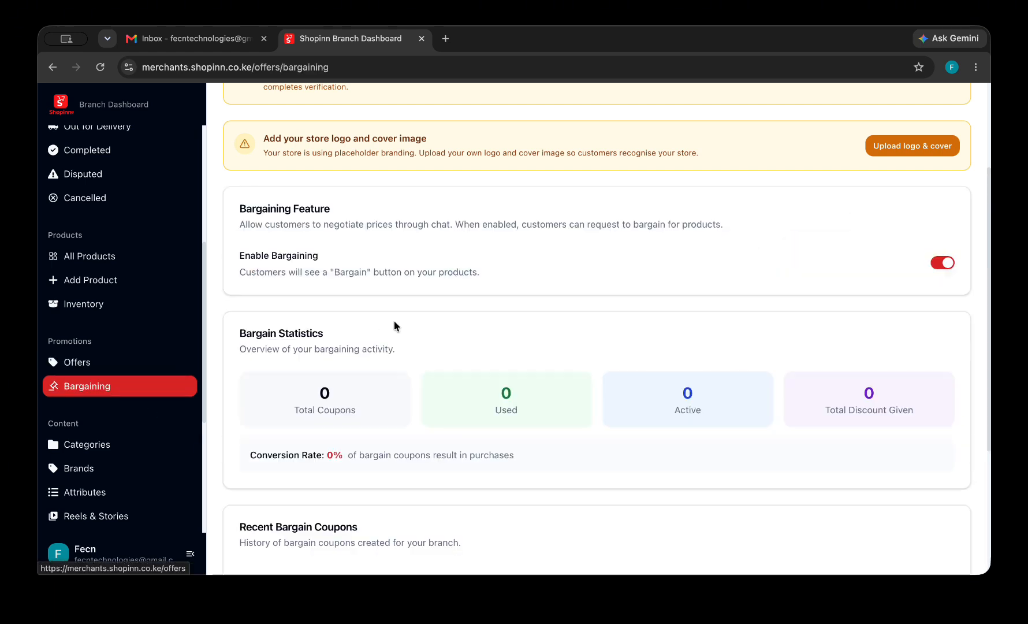
{"action": "scroll", "coordinate": [480, 352], "scroll_direction": "down", "scroll_amount": 3}
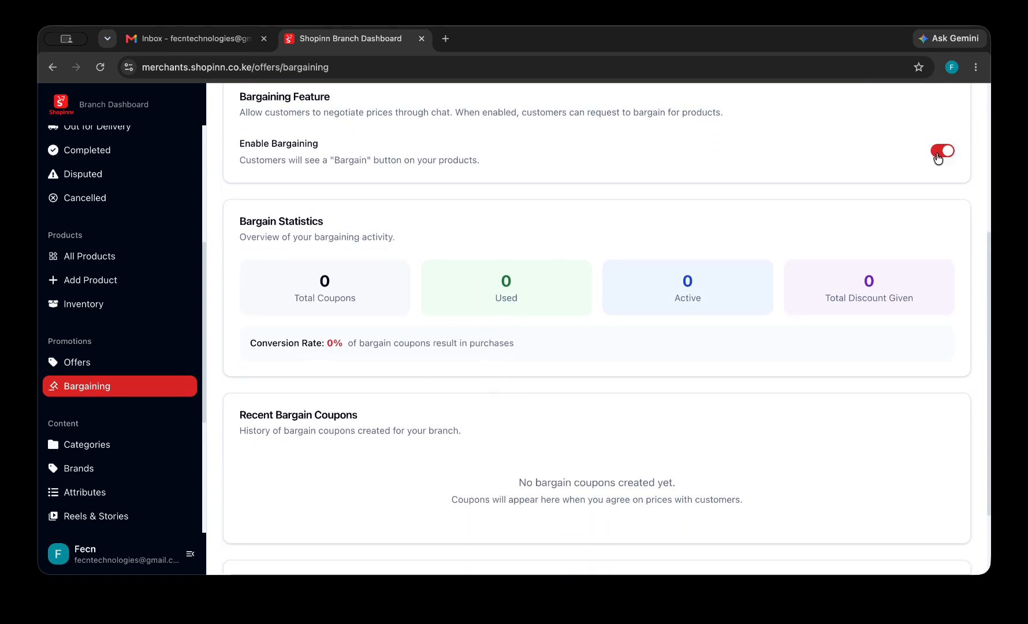
{"action": "scroll", "coordinate": [923, 173], "scroll_direction": "up", "scroll_amount": 2}
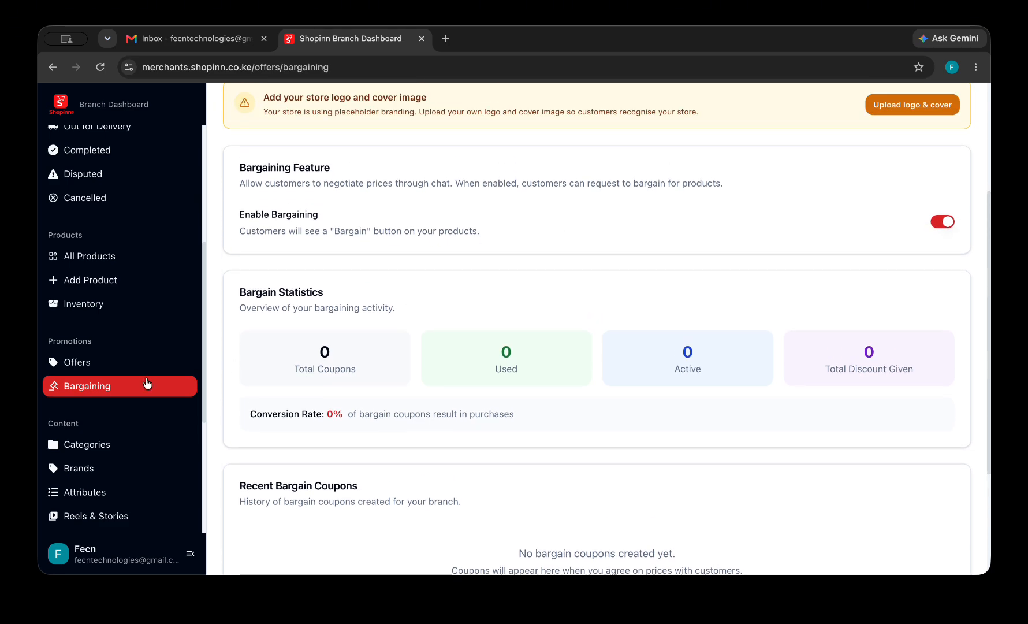
{"action": "scroll", "coordinate": [127, 423], "scroll_direction": "down", "scroll_amount": 2}
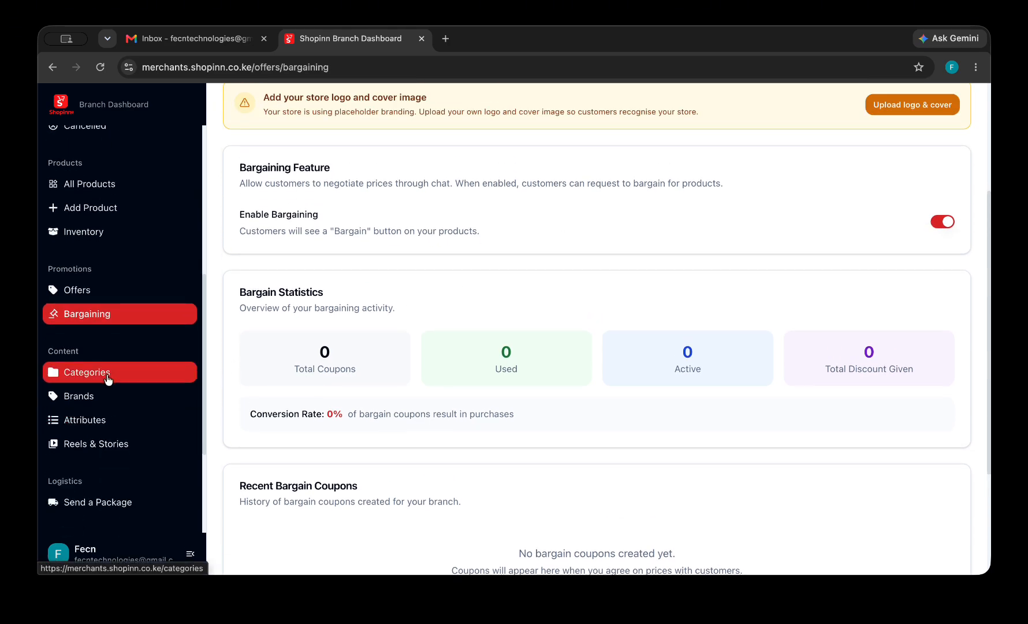
Start a root-level category from the Categories page, then cancel it without saving.
{"action": "left_click", "coordinate": [106, 375]}
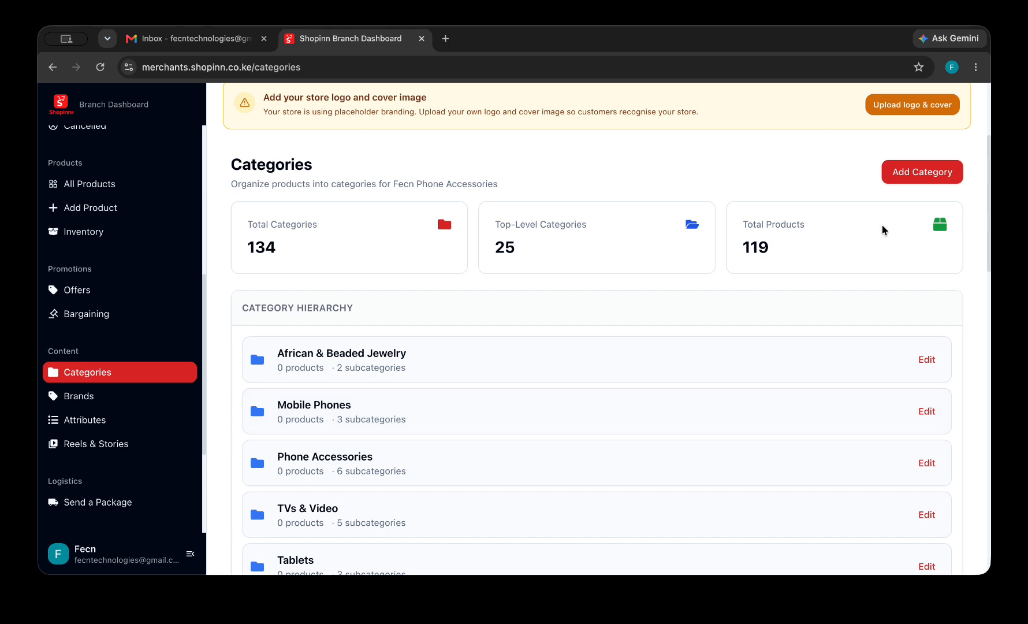
{"action": "left_click", "coordinate": [911, 173]}
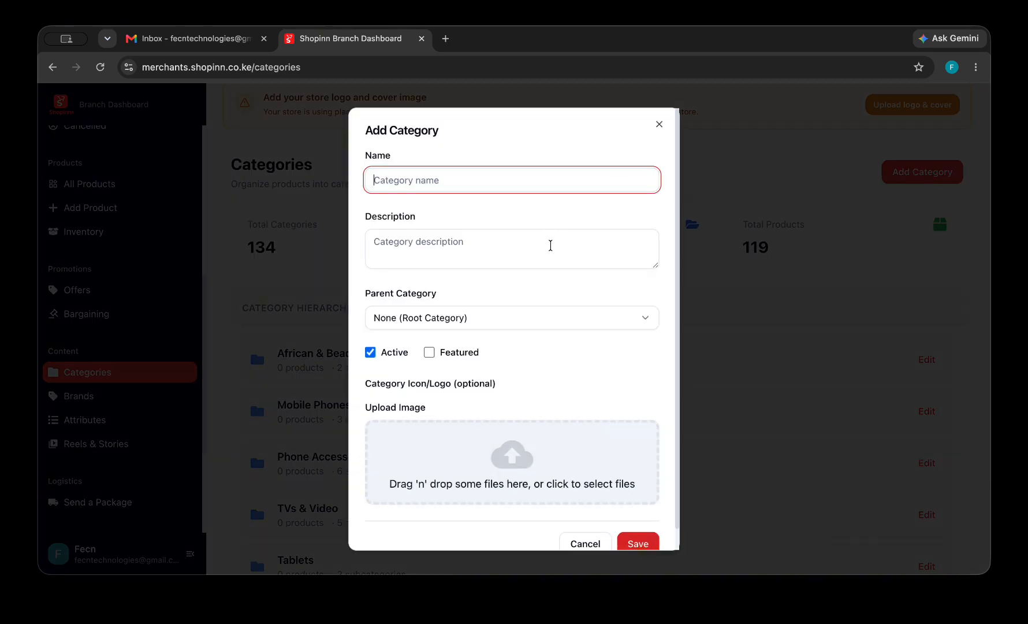
{"action": "left_click", "coordinate": [551, 245]}
{"action": "left_click", "coordinate": [528, 179]}
{"action": "left_click", "coordinate": [520, 247]}
{"action": "left_click", "coordinate": [516, 323]}
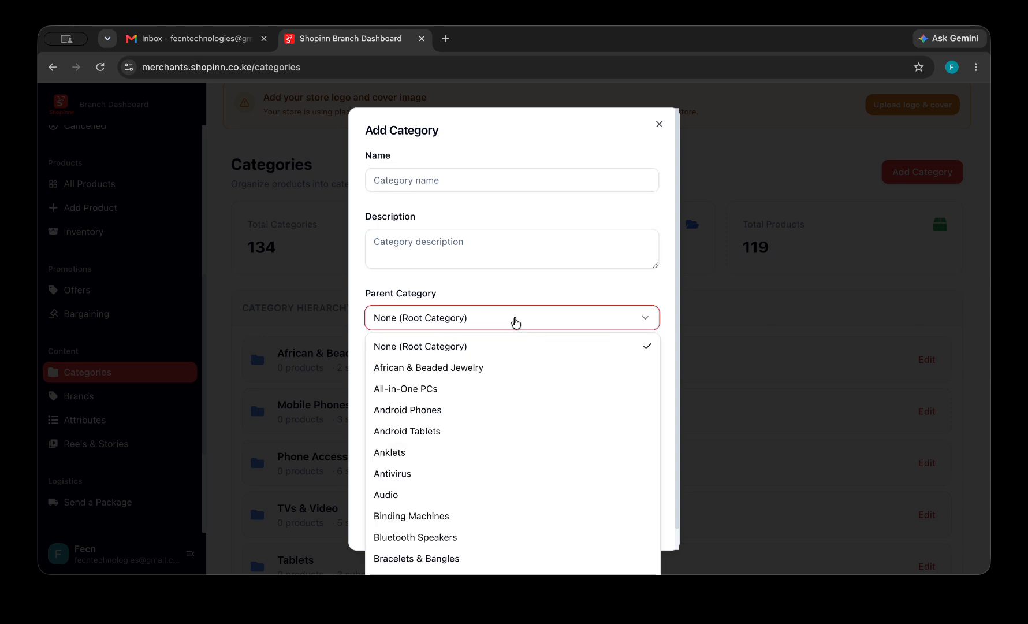
{"action": "left_click", "coordinate": [663, 322]}
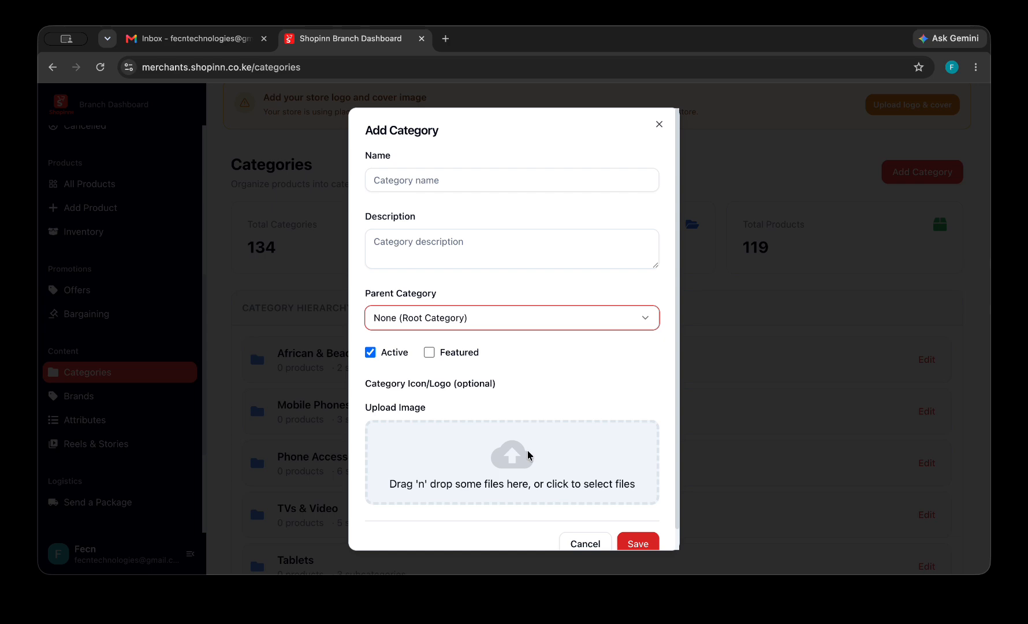
{"action": "left_click", "coordinate": [601, 543]}
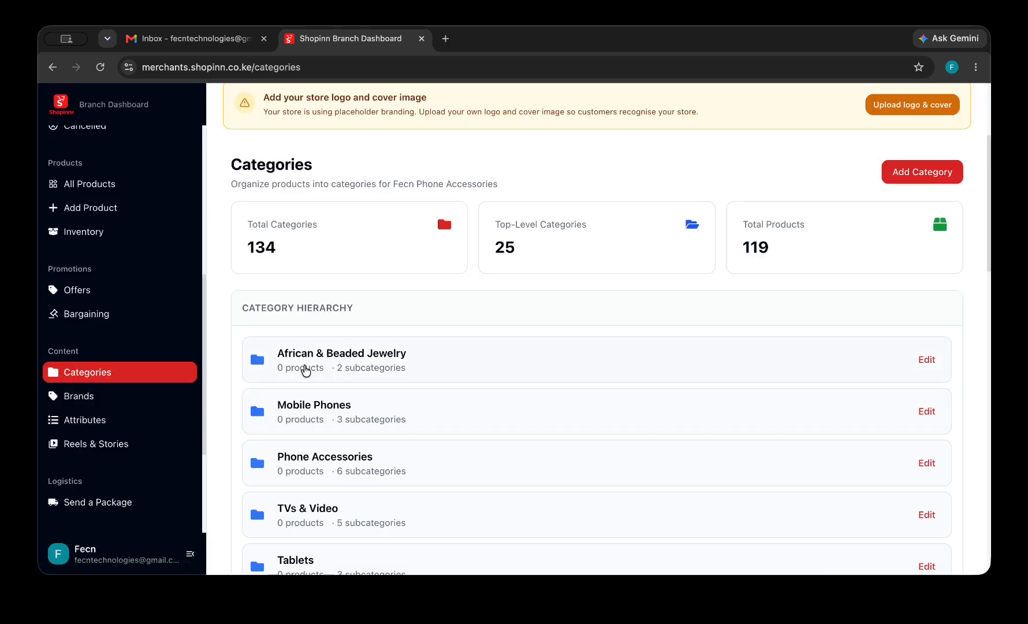
Draft brand 'Oraimo' with description 'Oraimo brand', then discard it unsaved.
{"action": "left_click", "coordinate": [129, 405]}
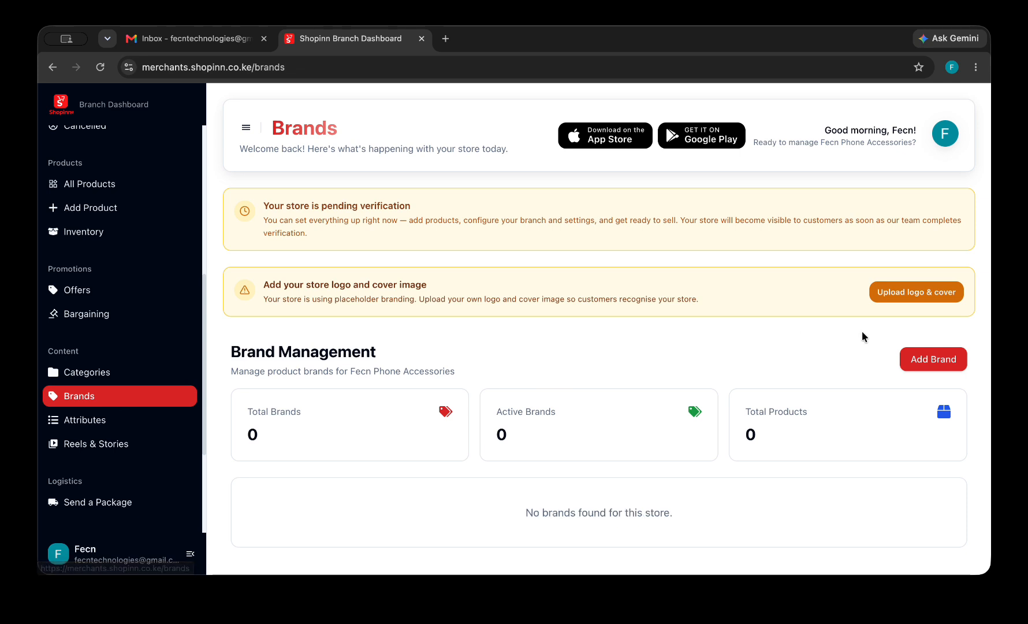
{"action": "left_click", "coordinate": [924, 365]}
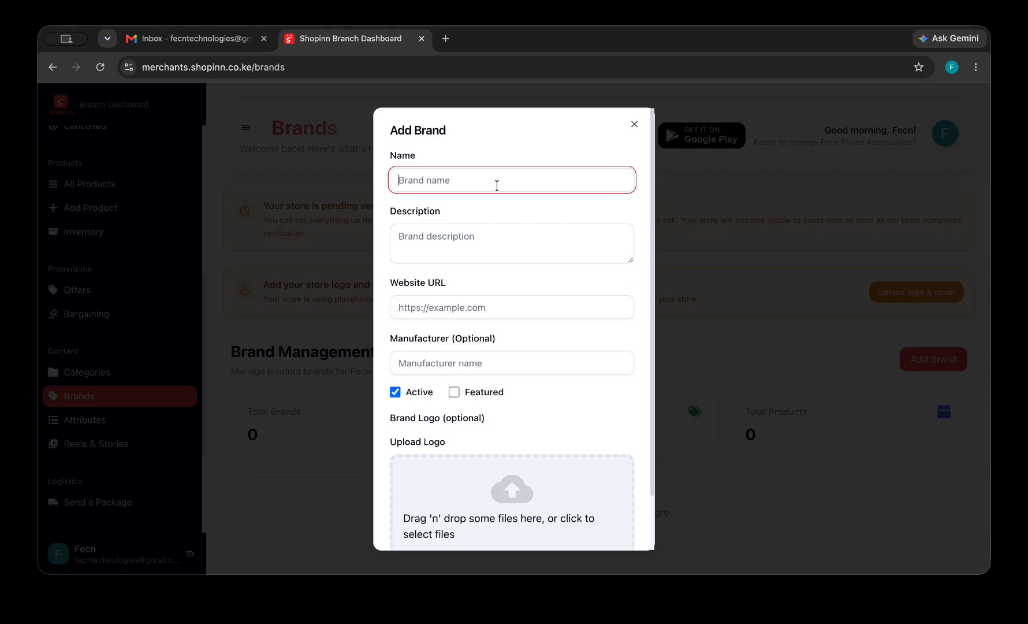
{"action": "type", "text": "Oraimo"}
{"action": "left_click", "coordinate": [502, 242]}
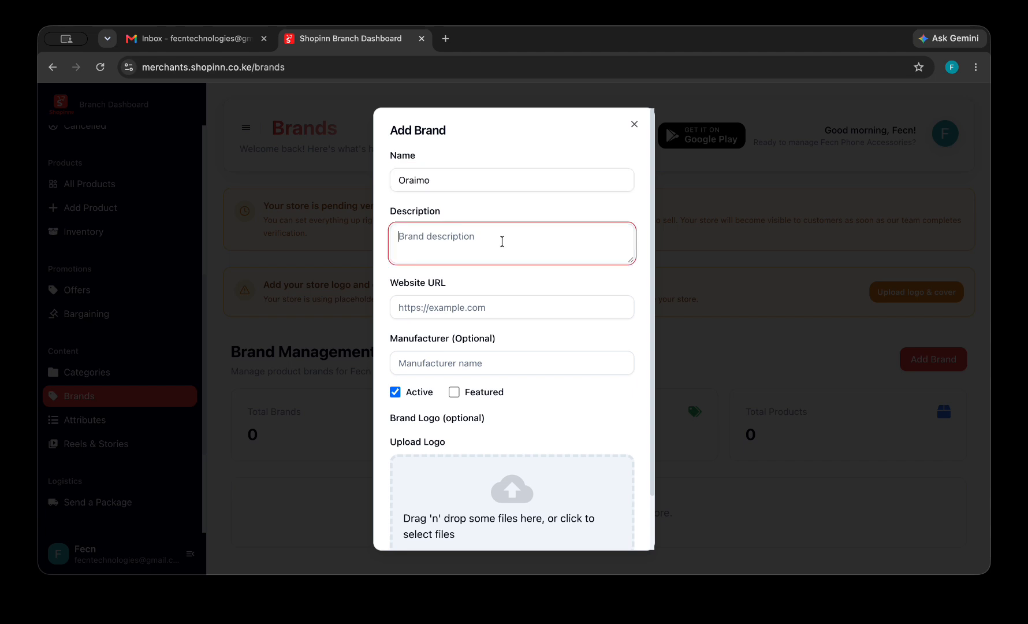
{"action": "type", "text": "Oraimo brabnd"}
{"action": "key", "text": "BackSpace"}
{"action": "key", "text": "BackSpace"}
{"action": "key", "text": "BackSpace"}
{"action": "type", "text": "nd"}
{"action": "left_click", "coordinate": [523, 310]}
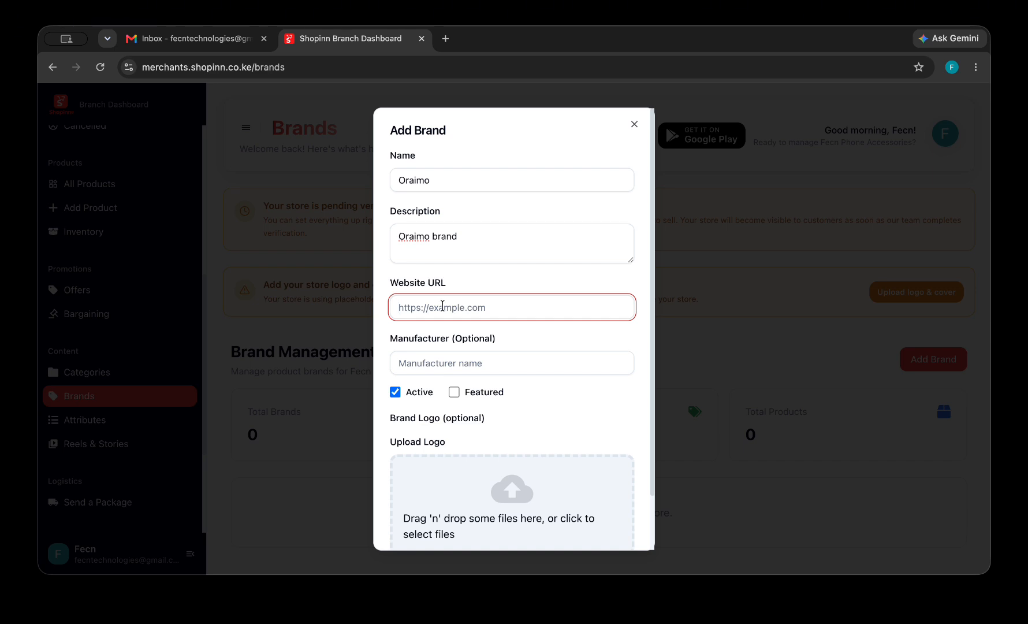
{"action": "left_click", "coordinate": [468, 362]}
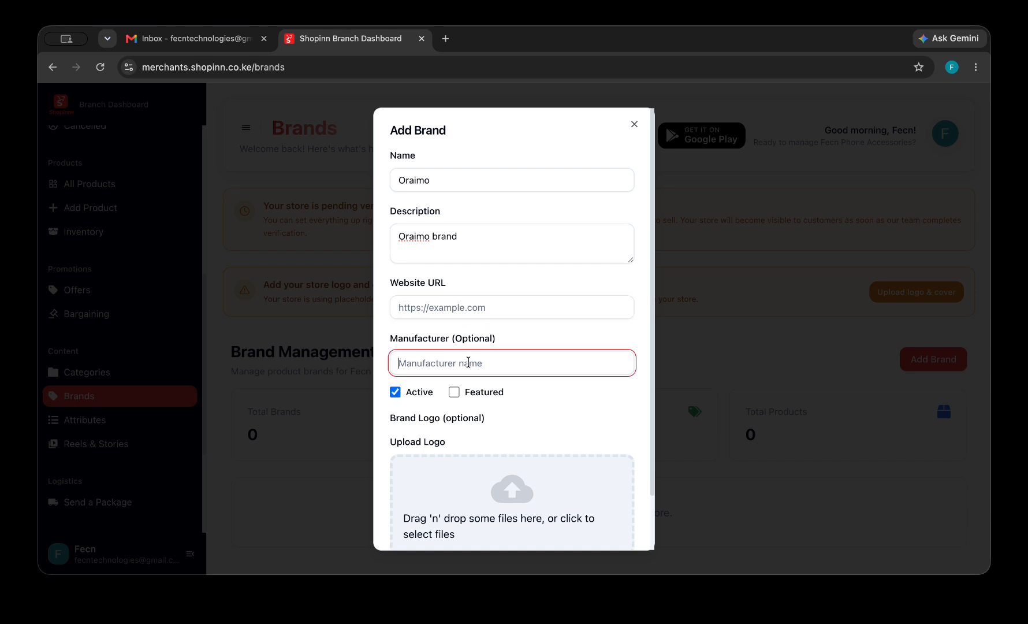
{"action": "scroll", "coordinate": [500, 434], "scroll_direction": "down", "scroll_amount": 2}
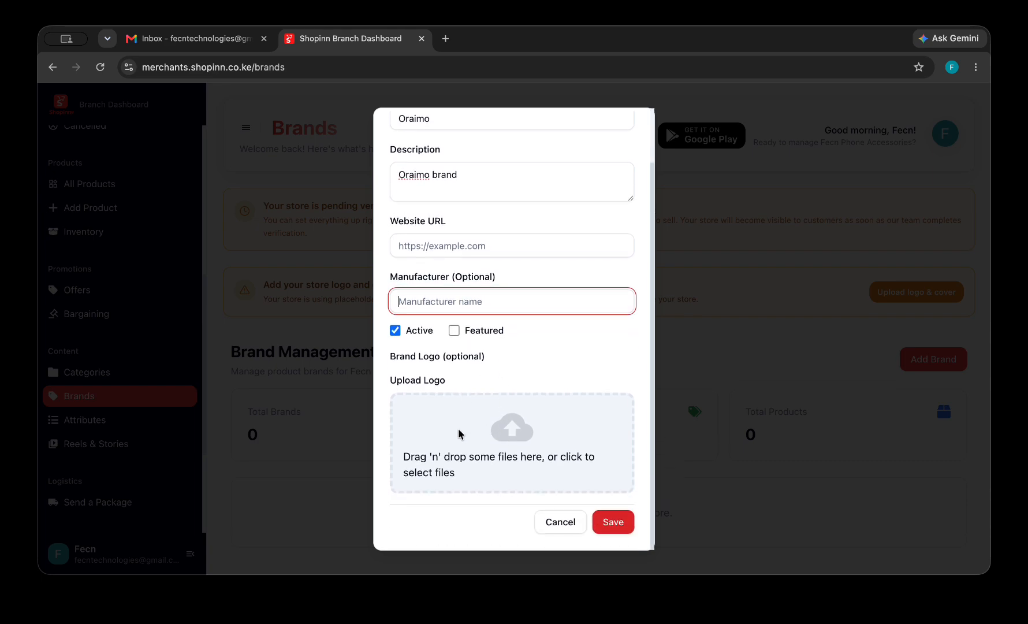
{"action": "left_click", "coordinate": [552, 523]}
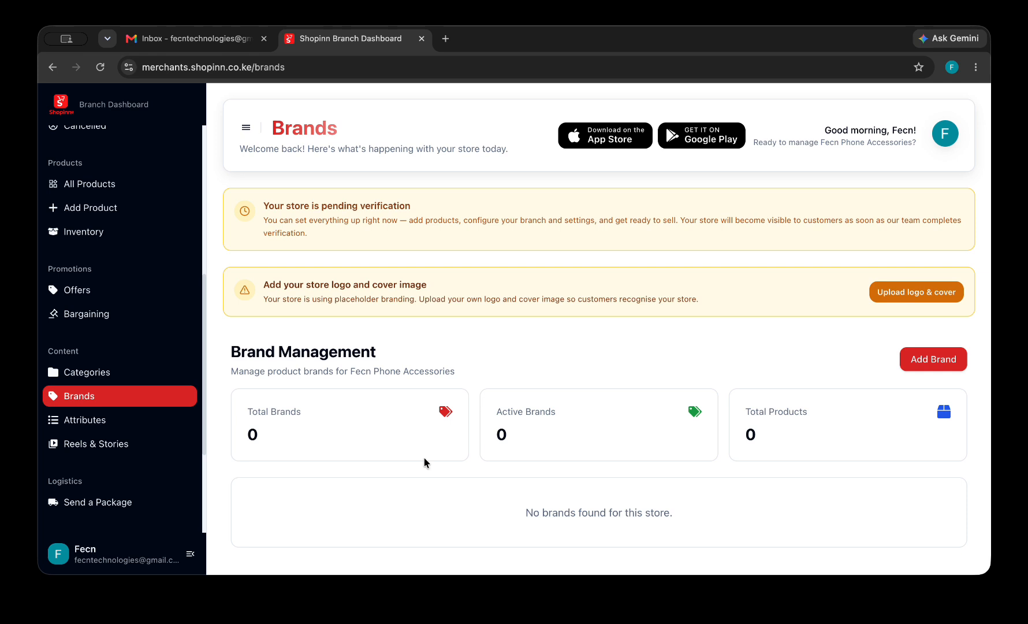
Open and dismiss a new product attribute form, then go to Reels & Stories.
{"action": "left_click", "coordinate": [69, 420]}
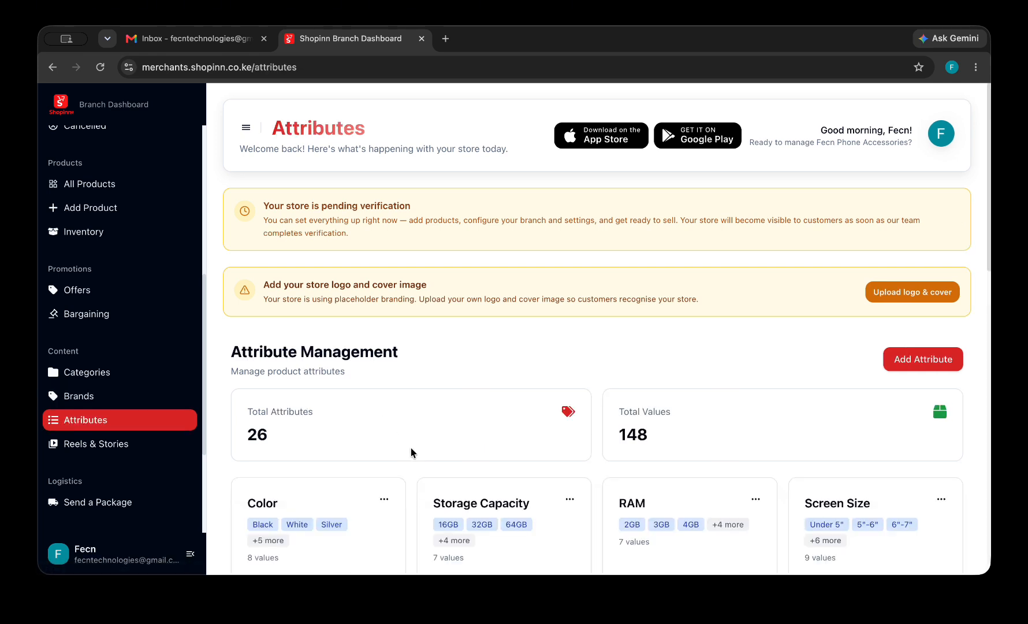
{"action": "scroll", "coordinate": [412, 452], "scroll_direction": "down", "scroll_amount": 3}
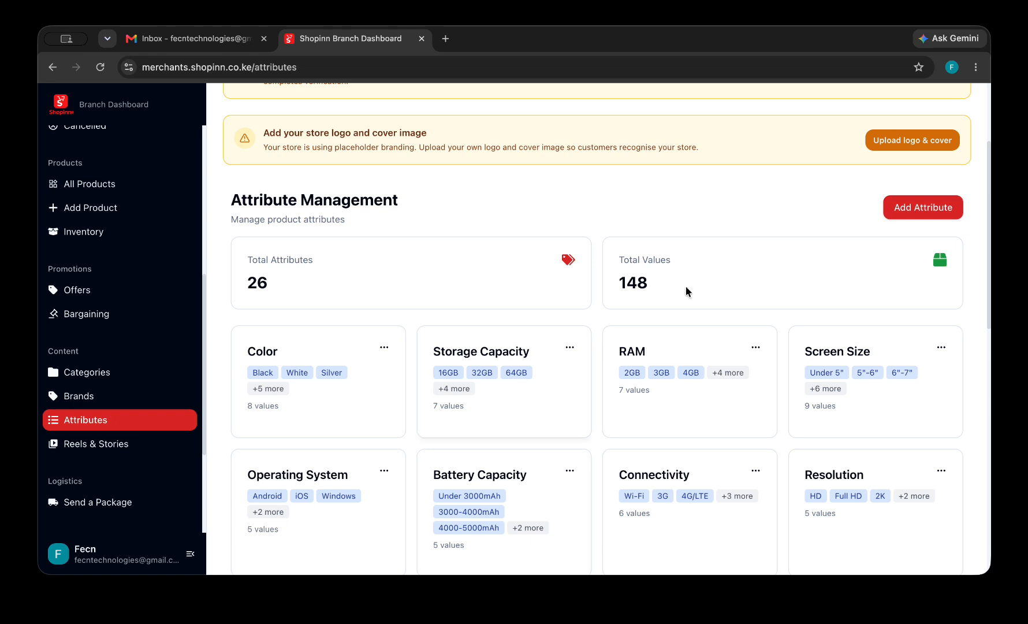
{"action": "left_click", "coordinate": [923, 215]}
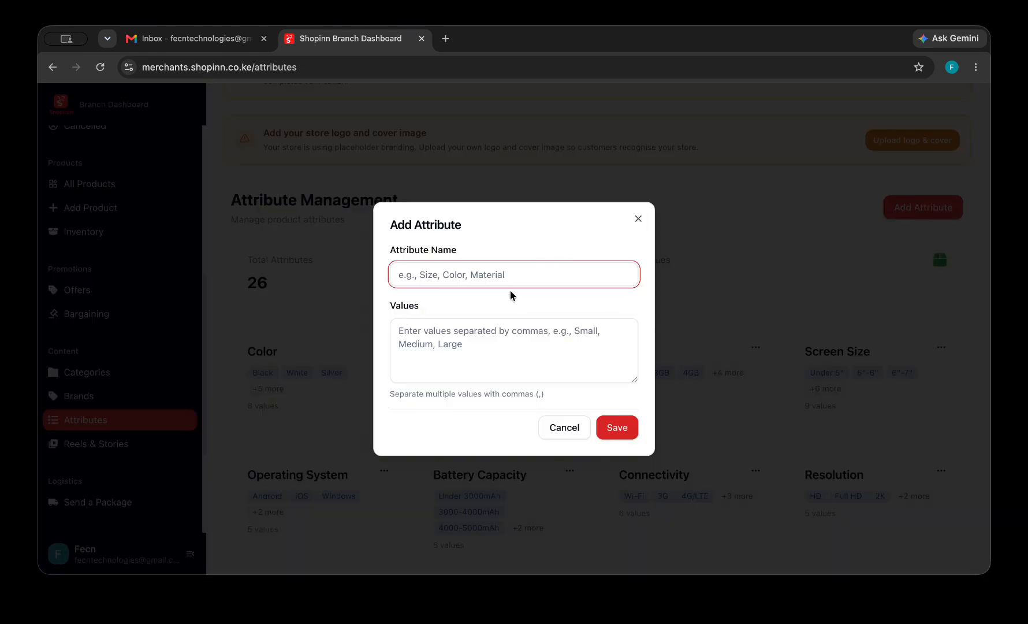
{"action": "left_click", "coordinate": [566, 429]}
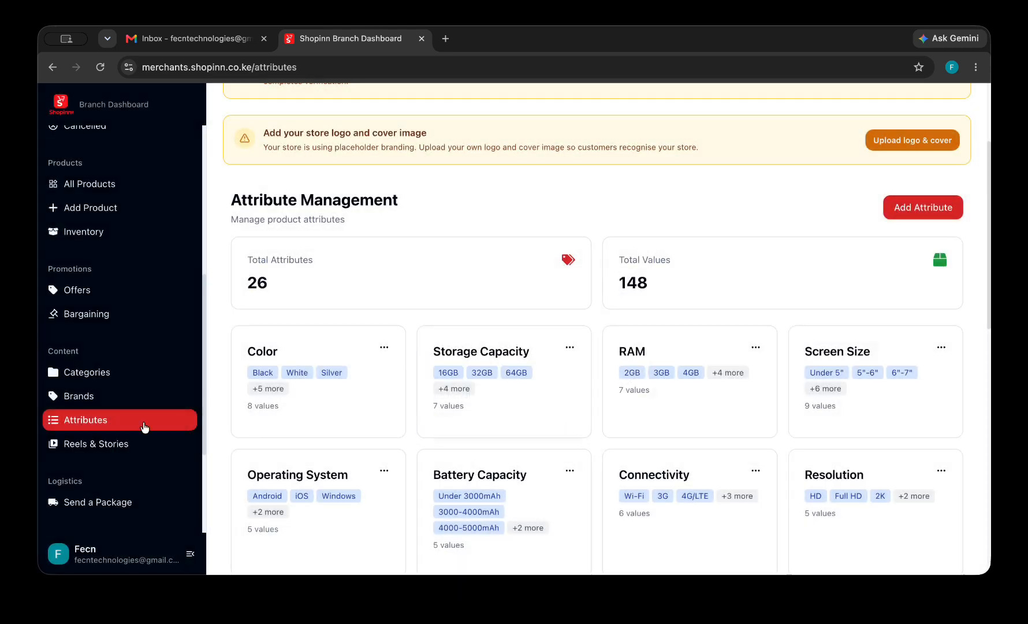
{"action": "left_click", "coordinate": [133, 449]}
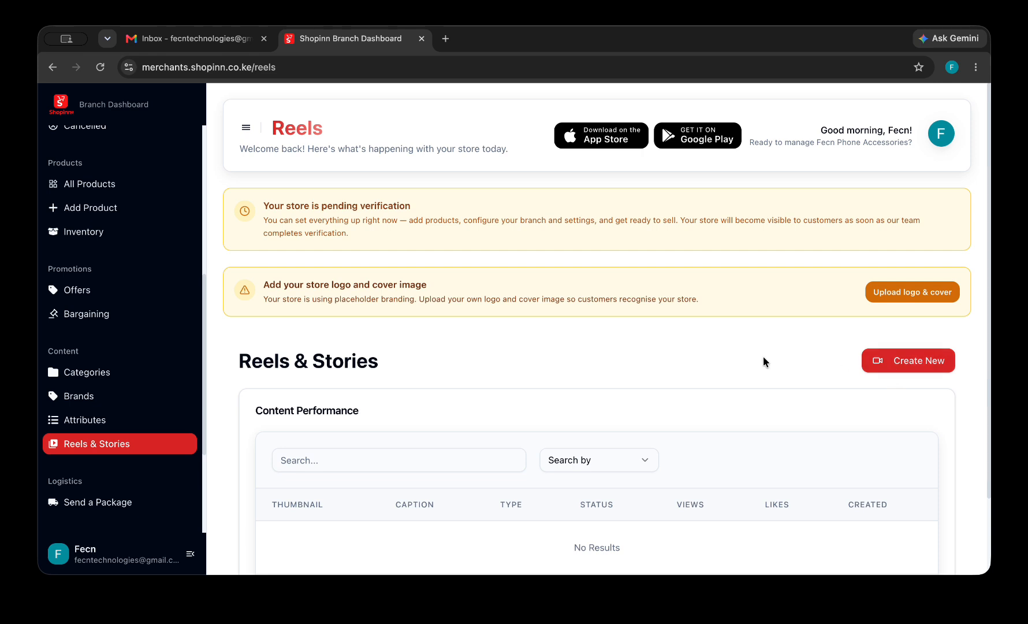
Look at the Send a Package page, then open the Customer Chat dashboard.
{"action": "scroll", "coordinate": [73, 462], "scroll_direction": "down", "scroll_amount": 5}
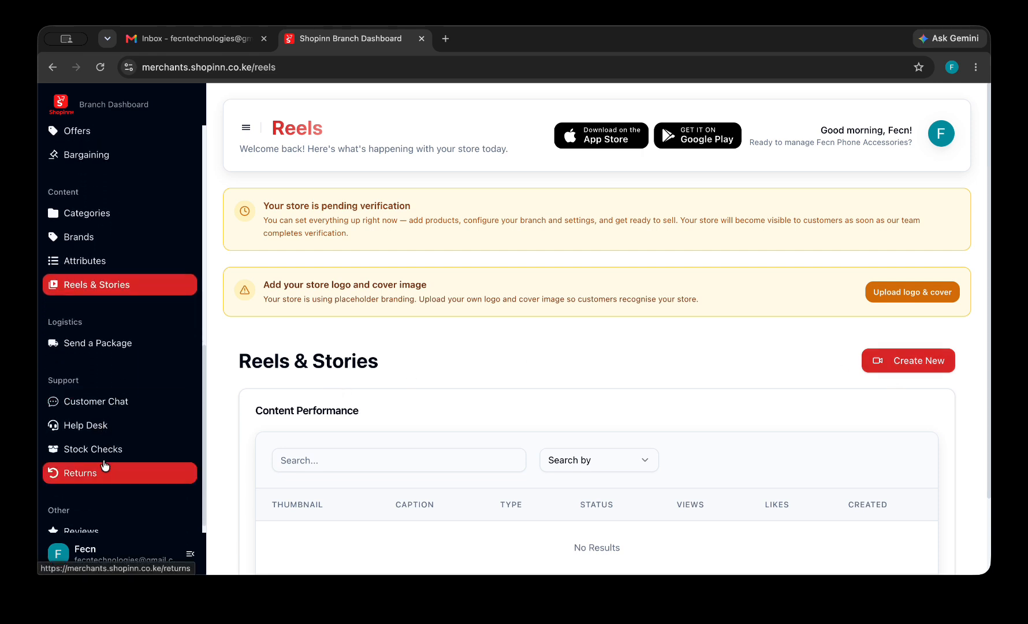
{"action": "left_click", "coordinate": [105, 344]}
{"action": "scroll", "coordinate": [509, 370], "scroll_direction": "down", "scroll_amount": 5}
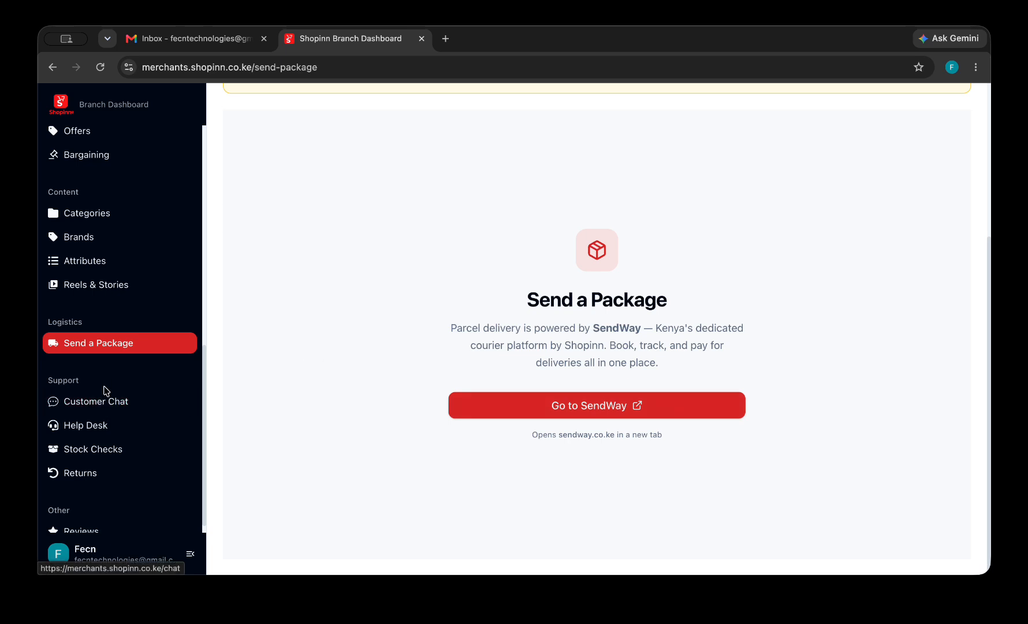
{"action": "scroll", "coordinate": [105, 413], "scroll_direction": "down", "scroll_amount": 1}
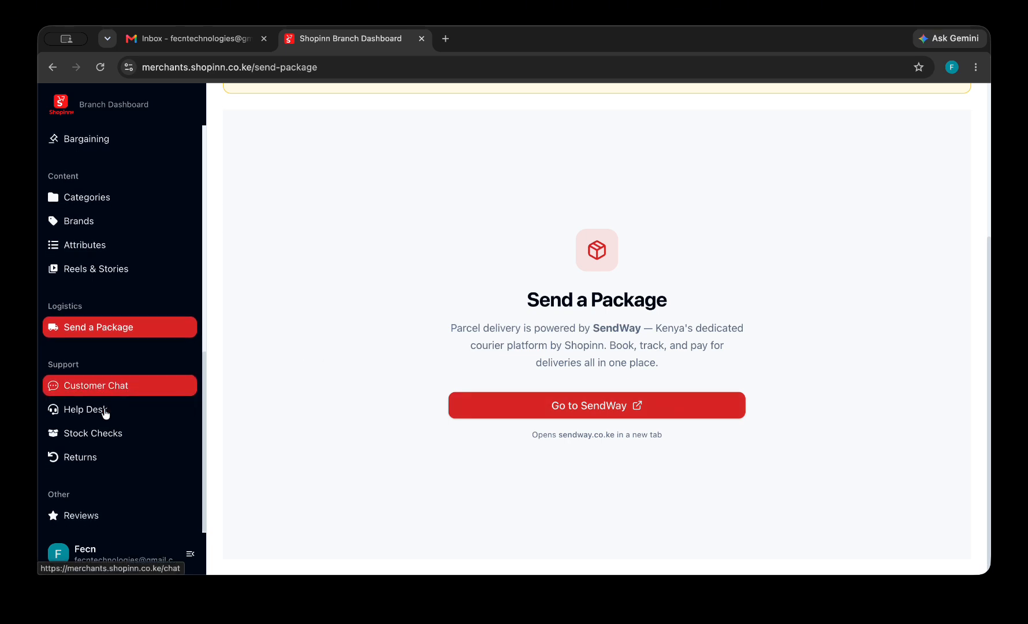
{"action": "left_click", "coordinate": [117, 388]}
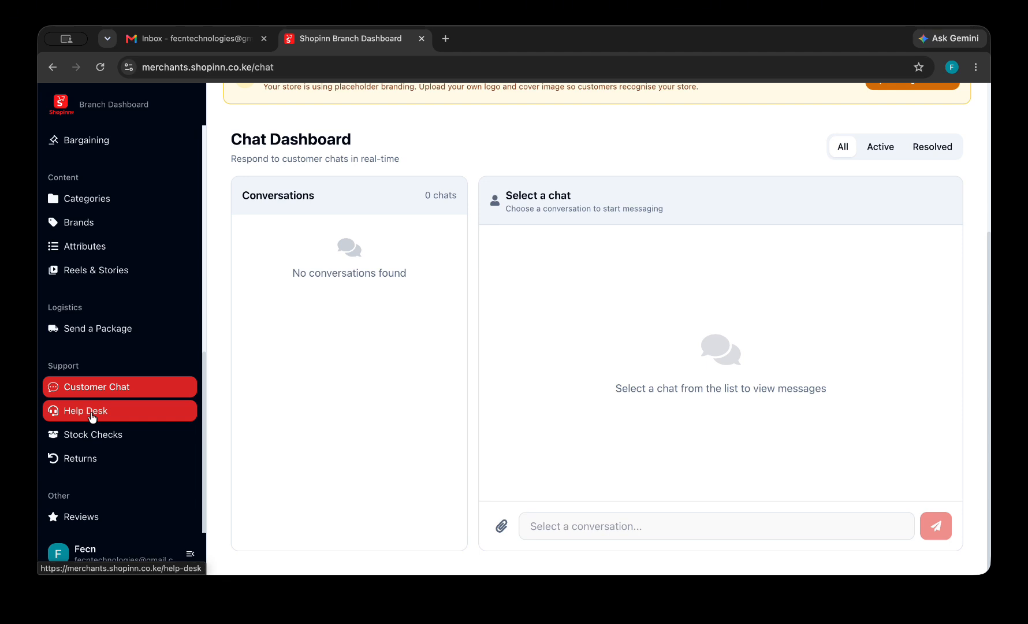
Visit Help Desk, then open Reviews showing 0 reviews and a 0.0 rating.
{"action": "left_click", "coordinate": [91, 412]}
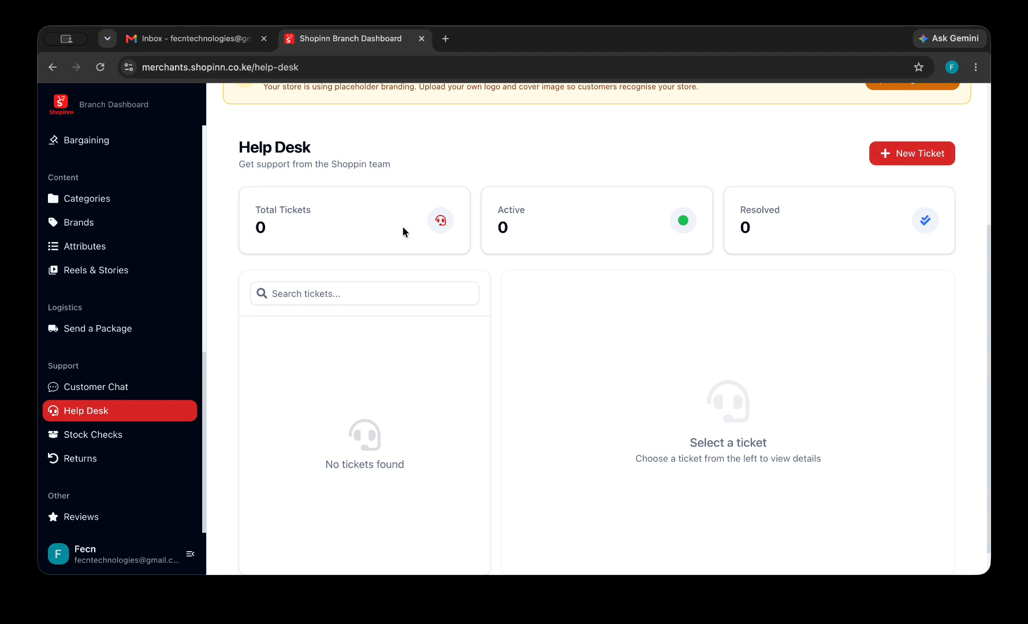
{"action": "left_click", "coordinate": [114, 439]}
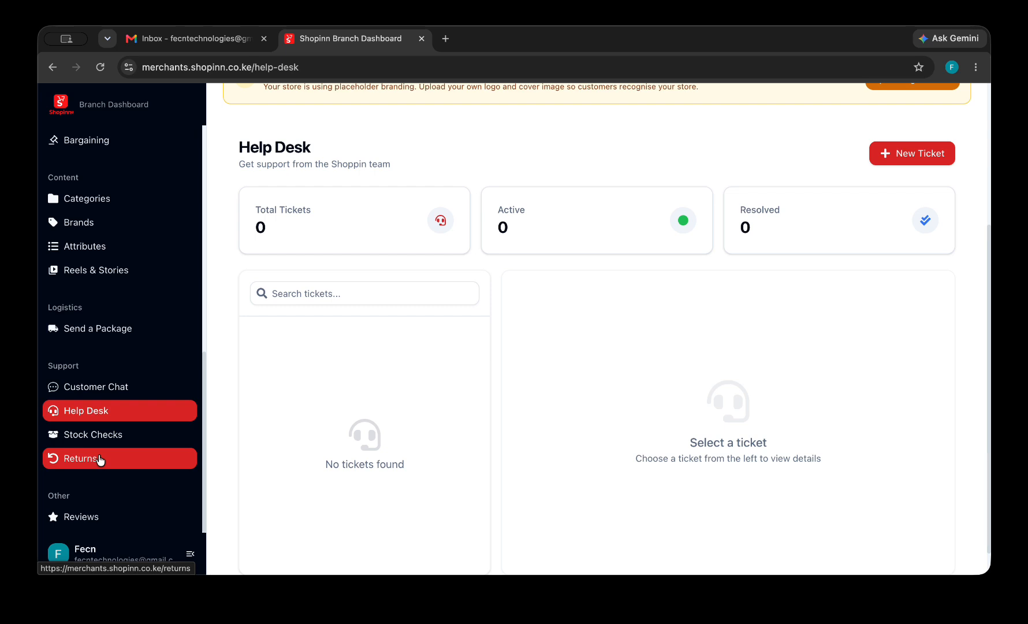
{"action": "scroll", "coordinate": [99, 459], "scroll_direction": "down", "scroll_amount": 1}
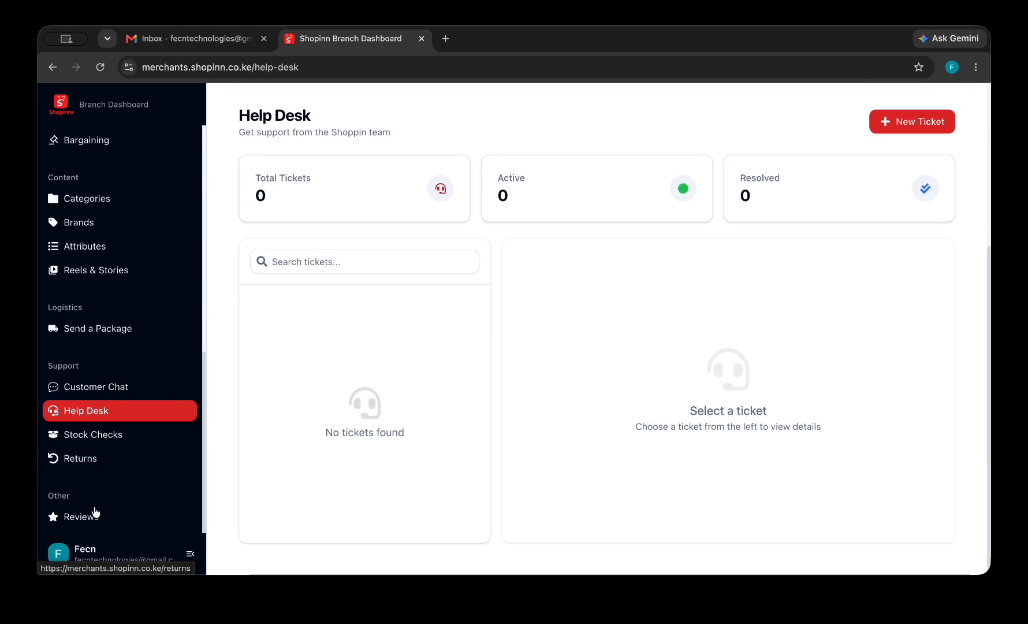
{"action": "scroll", "coordinate": [96, 513], "scroll_direction": "down", "scroll_amount": 1}
{"action": "scroll", "coordinate": [96, 513], "scroll_direction": "up", "scroll_amount": 1}
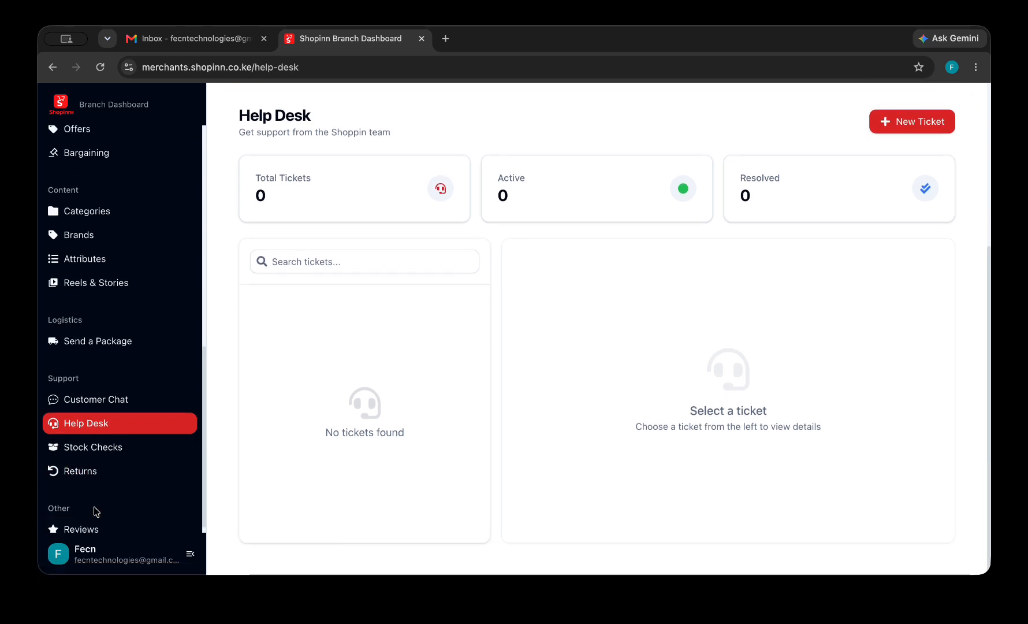
{"action": "scroll", "coordinate": [95, 514], "scroll_direction": "down", "scroll_amount": 1}
{"action": "left_click", "coordinate": [96, 516]}
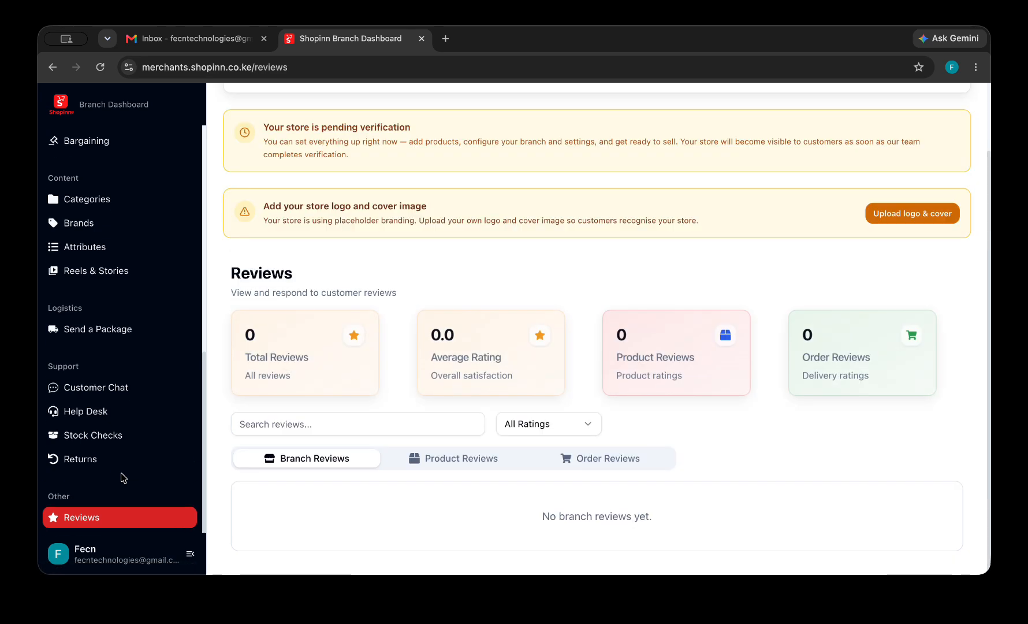
{"action": "scroll", "coordinate": [122, 478], "scroll_direction": "up", "scroll_amount": 10}
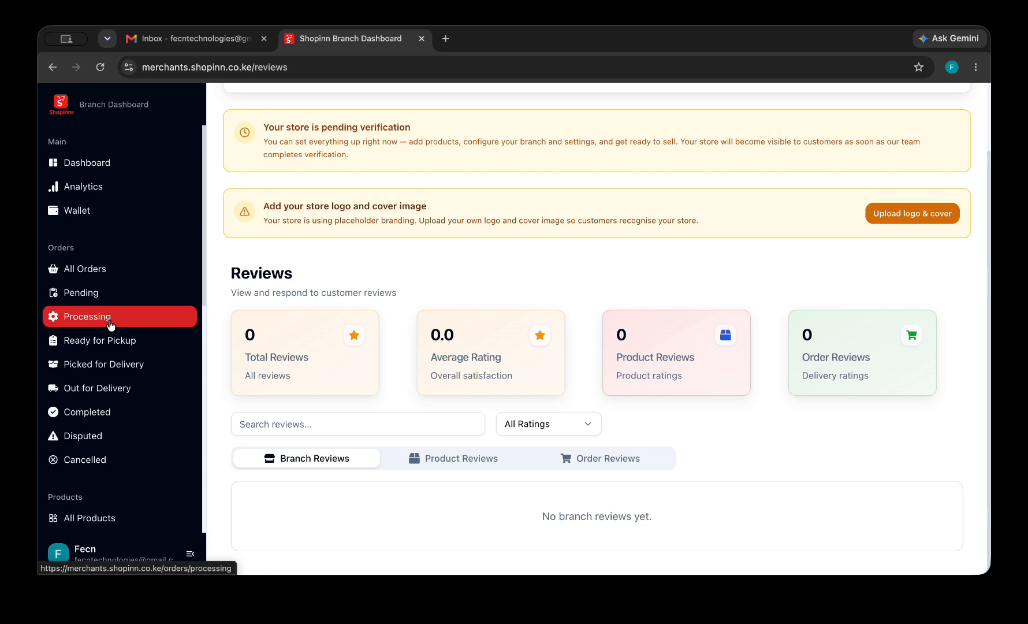
{"action": "scroll", "coordinate": [109, 335], "scroll_direction": "down", "scroll_amount": 5}
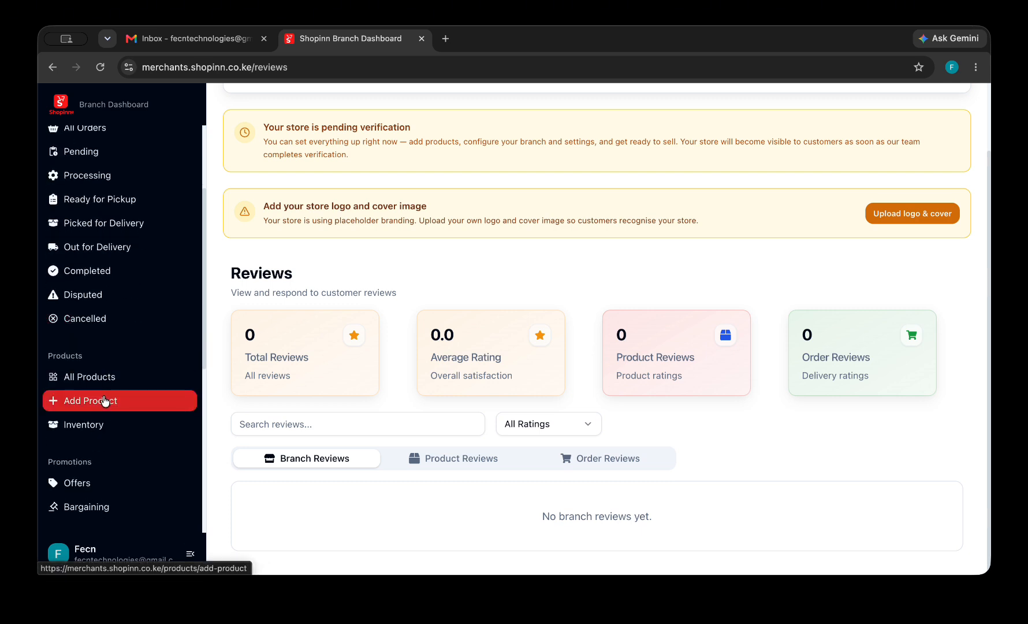
Start a new product named 'Oraimo headphones'.
{"action": "left_click", "coordinate": [104, 400]}
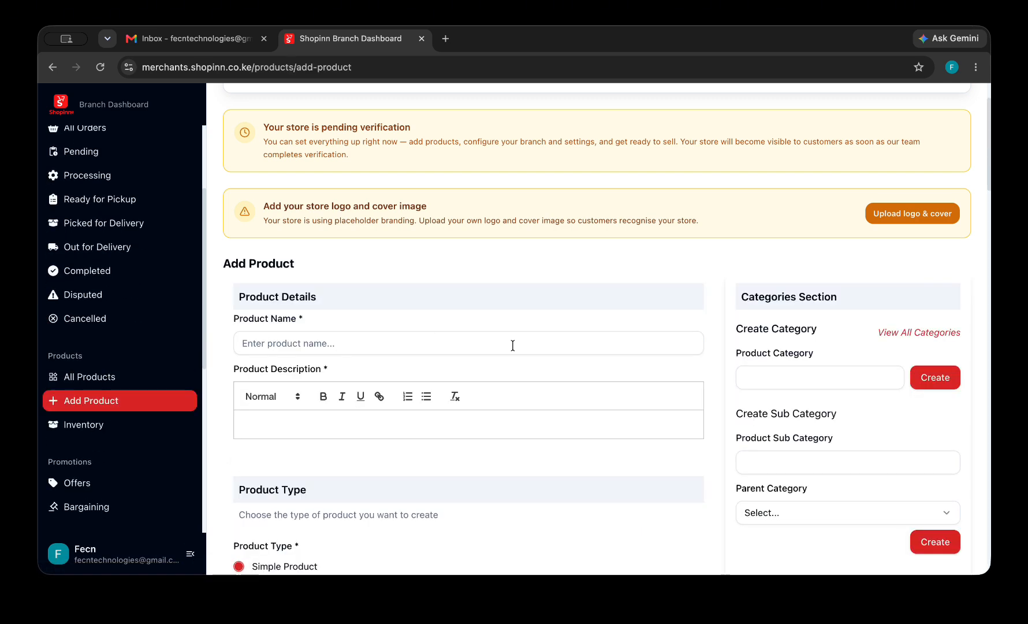
{"action": "scroll", "coordinate": [513, 346], "scroll_direction": "down", "scroll_amount": 3}
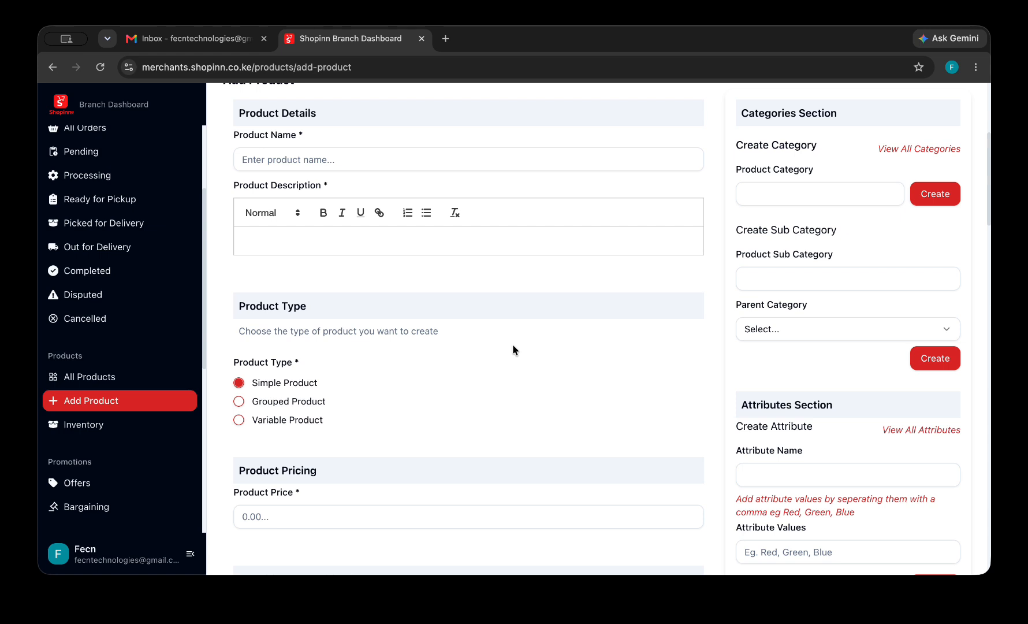
{"action": "left_click", "coordinate": [406, 164]}
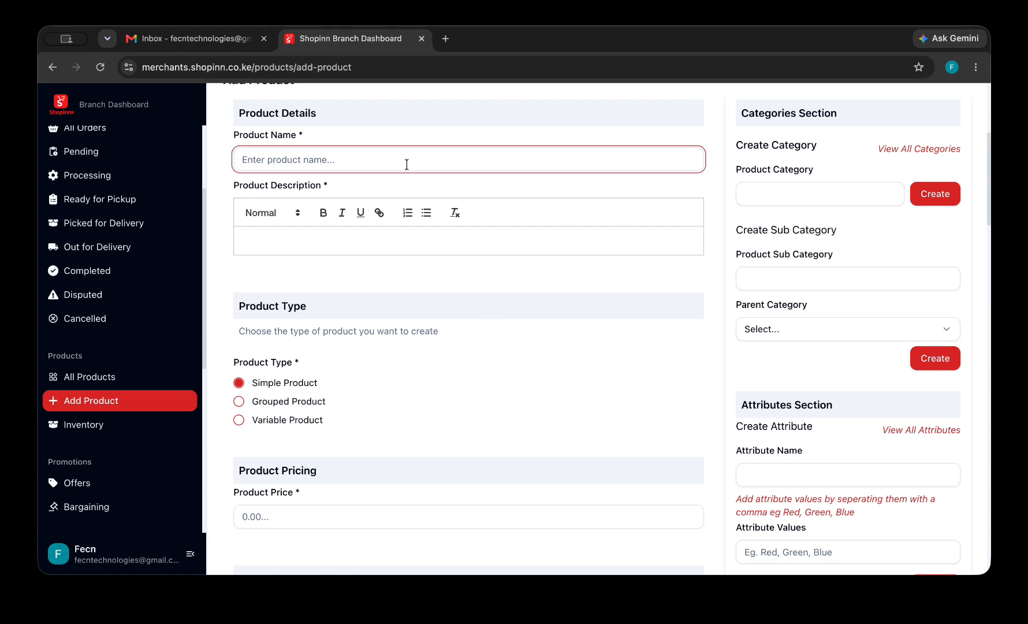
{"action": "type", "text": "Oraimo headphones"}
Give it the description 'Quality oraimo headphones that uses type c for charging'.
{"action": "left_click", "coordinate": [375, 244]}
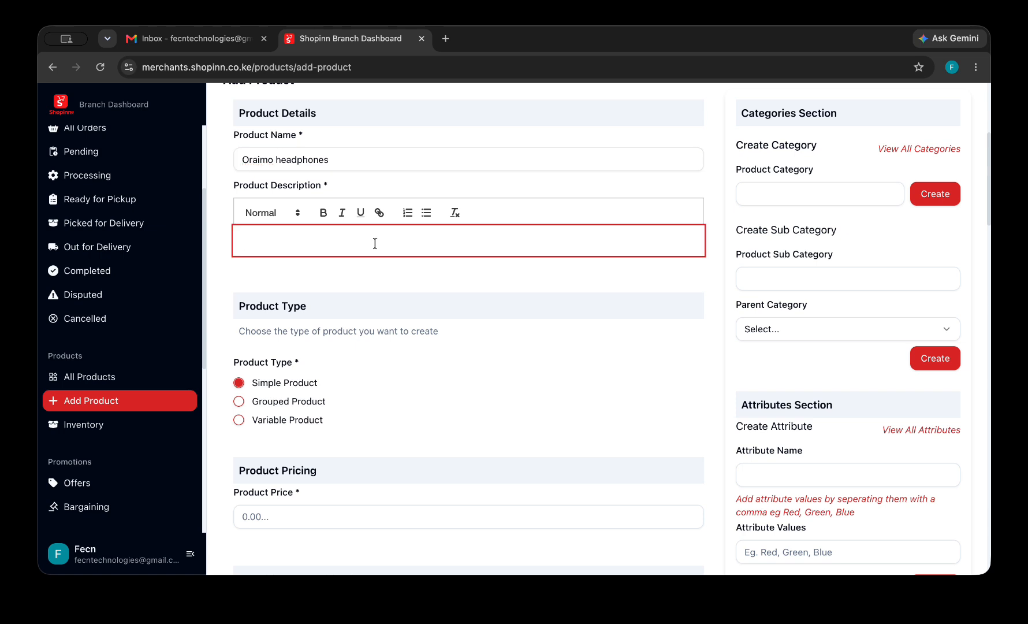
{"action": "type", "text": "O"}
{"action": "type", "text": "ity"}
{"action": "type", "text": " or"}
{"action": "type", "text": "aime"}
{"action": "key", "text": "BackSpace"}
{"action": "key", "text": "BackSpace"}
{"action": "type", "text": "o headphones "}
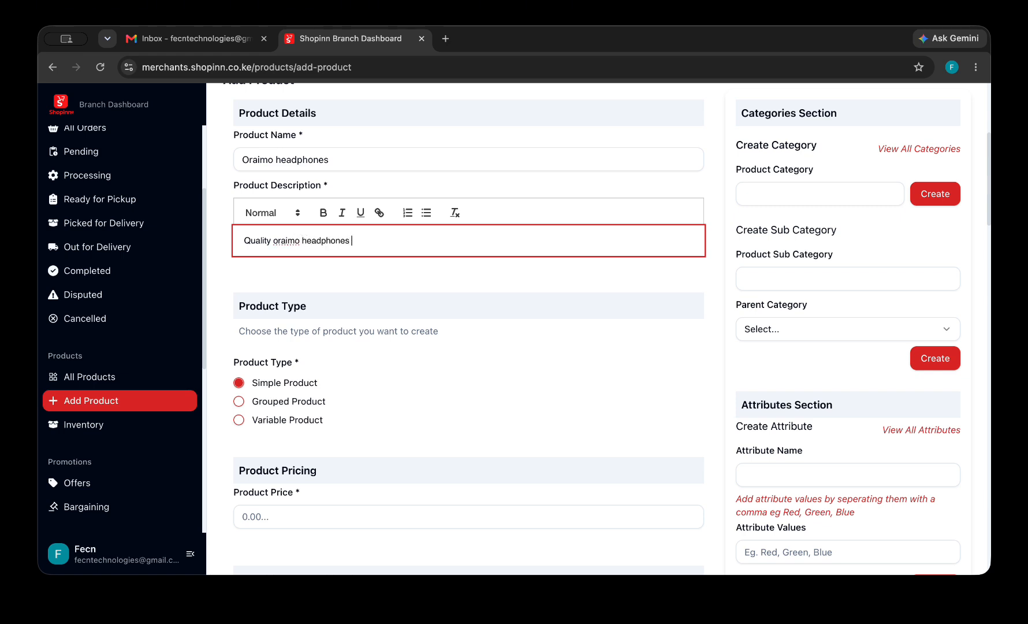
{"action": "type", "text": "that uses type c for charging"}
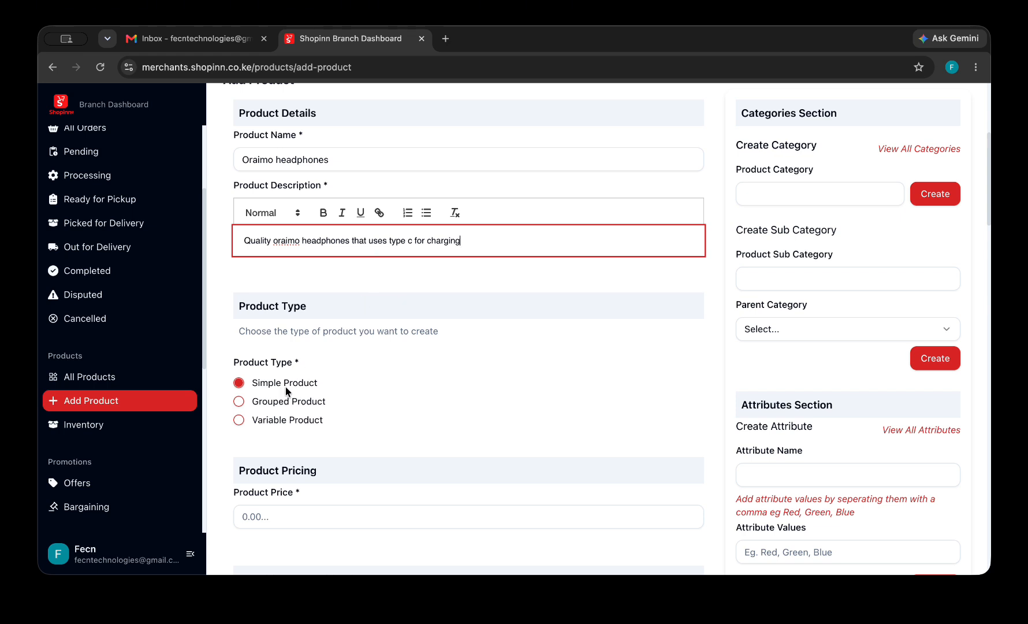
{"action": "scroll", "coordinate": [287, 391], "scroll_direction": "down", "scroll_amount": 4}
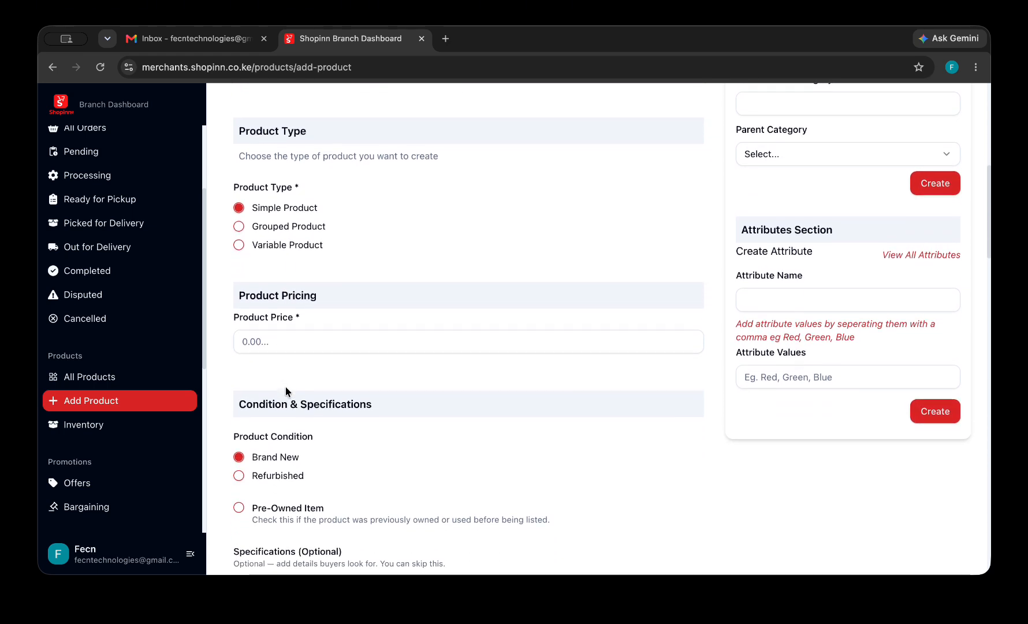
Set the product price to 500.
{"action": "left_click", "coordinate": [289, 334]}
{"action": "type", "text": "2000"}
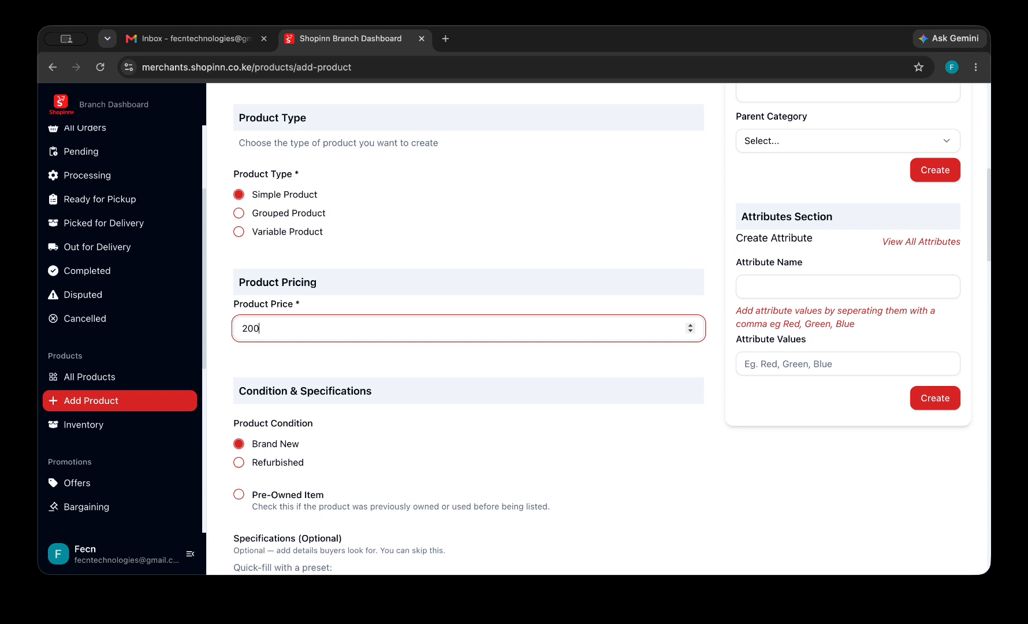
{"action": "key", "text": "BackSpace"}
{"action": "key", "text": "BackSpace"}
{"action": "key", "text": "BackSpace"}
{"action": "key", "text": "BackSpace"}
{"action": "type", "text": "50"}
{"action": "scroll", "coordinate": [270, 428], "scroll_direction": "down", "scroll_amount": 2}
{"action": "scroll", "coordinate": [289, 407], "scroll_direction": "down", "scroll_amount": 2}
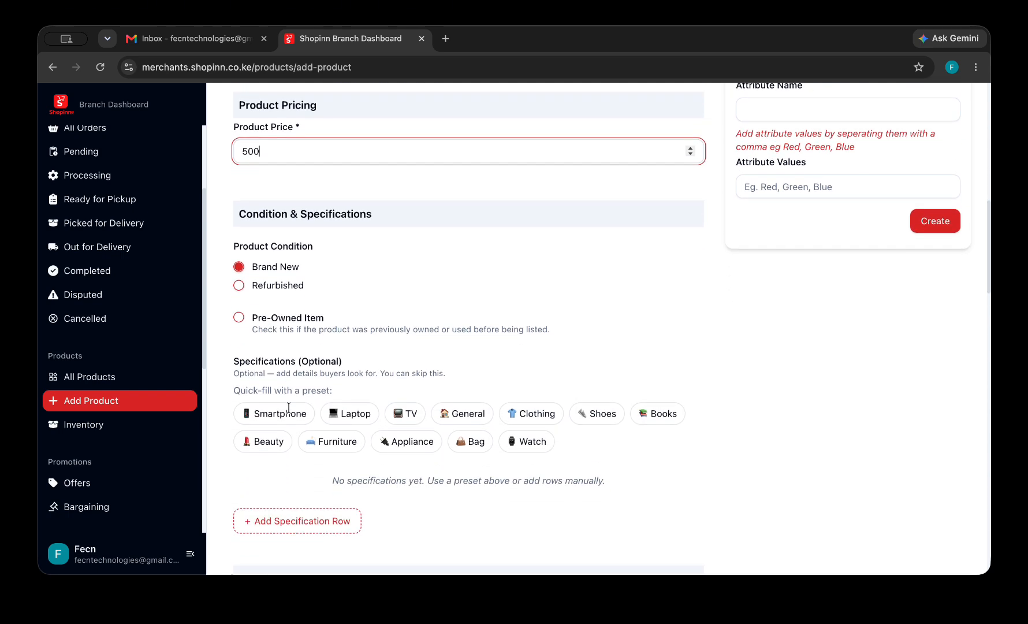
{"action": "scroll", "coordinate": [269, 319], "scroll_direction": "down", "scroll_amount": 2}
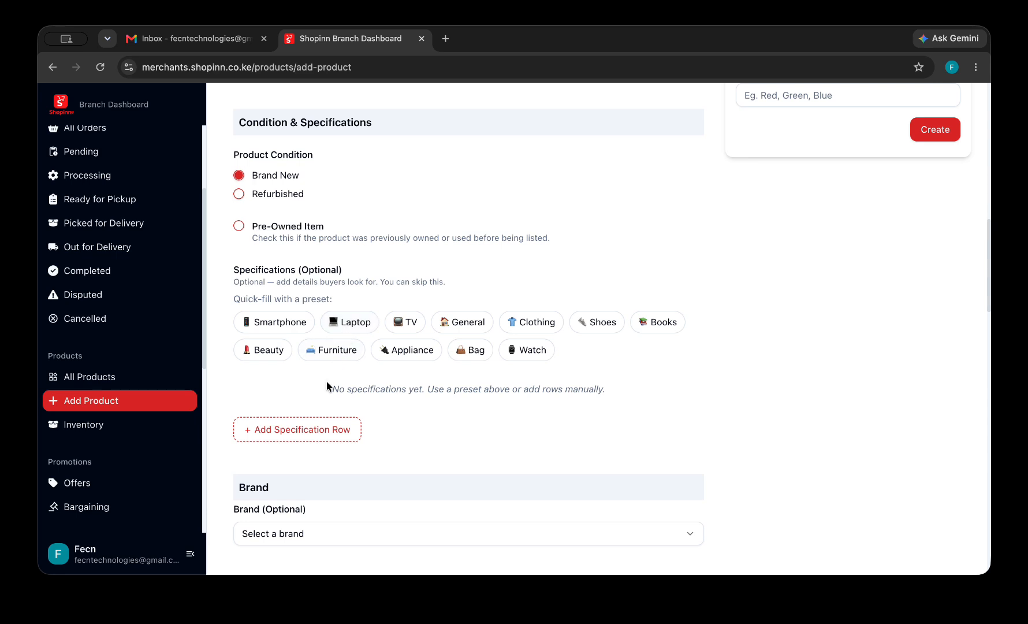
Add a specification row 'Chrger Type' with value 'Type-C'.
{"action": "left_click", "coordinate": [324, 430]}
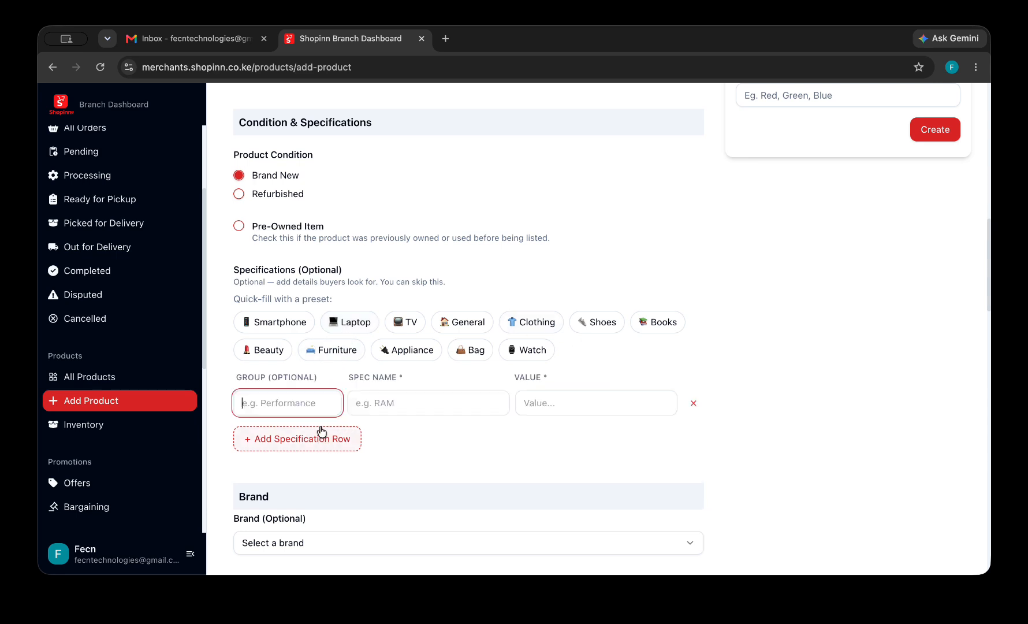
{"action": "left_click", "coordinate": [428, 402]}
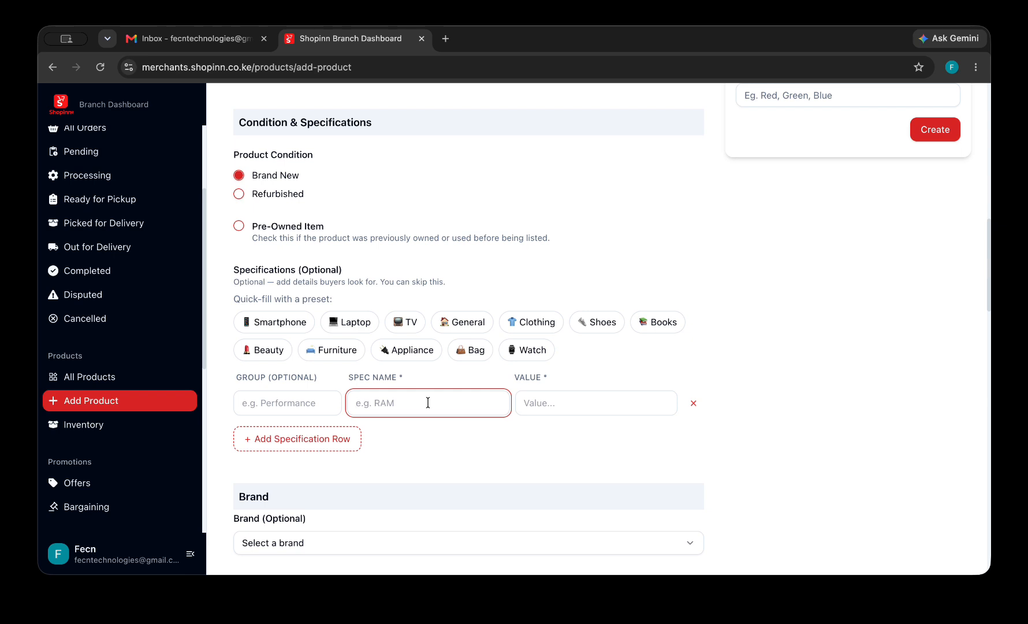
{"action": "type", "text": "C"}
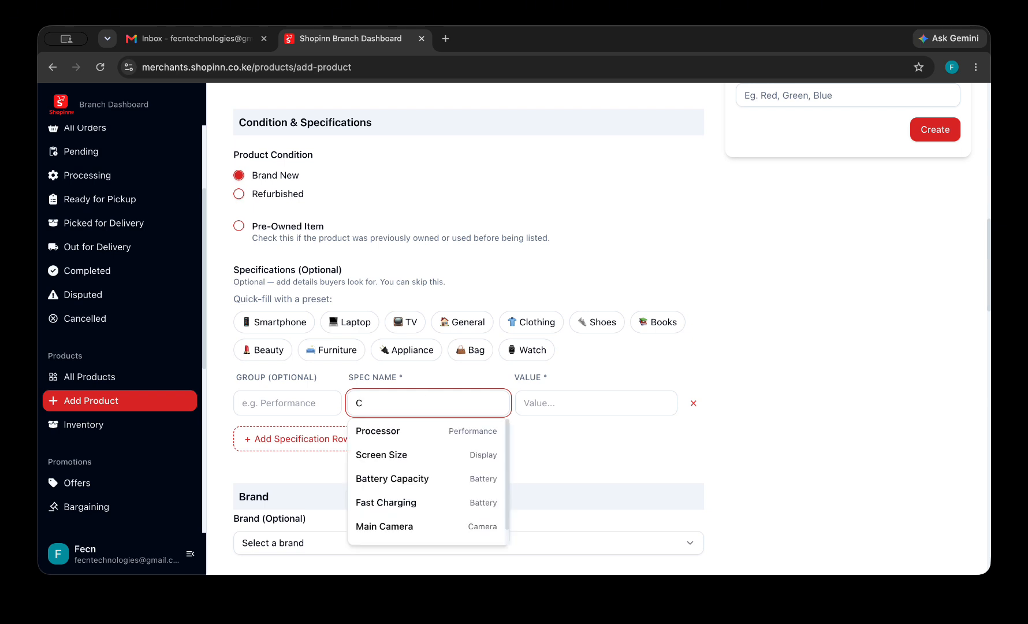
{"action": "type", "text": "h"}
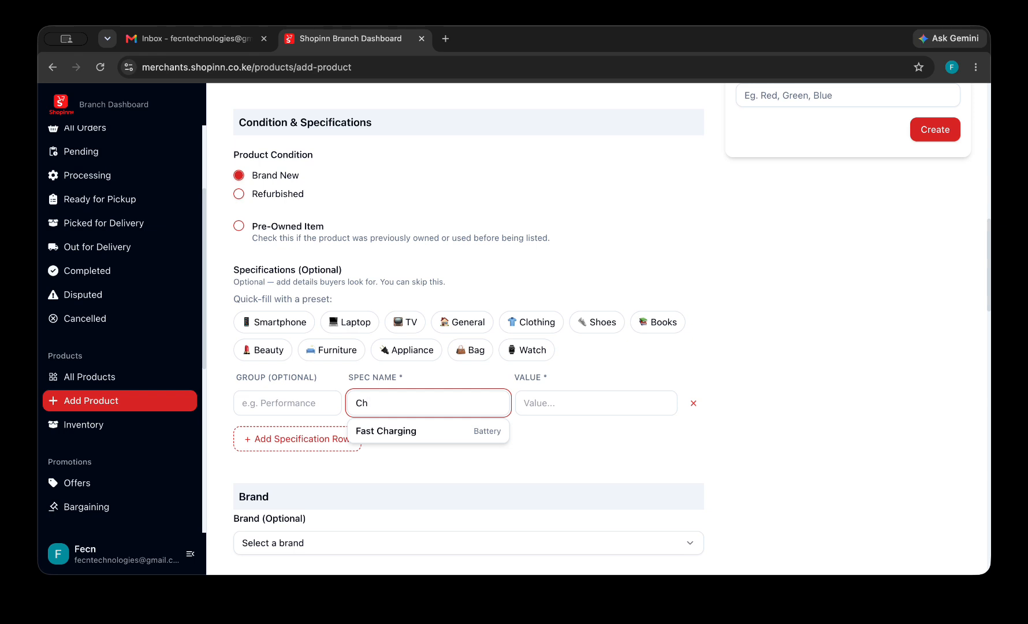
{"action": "type", "text": "rger"}
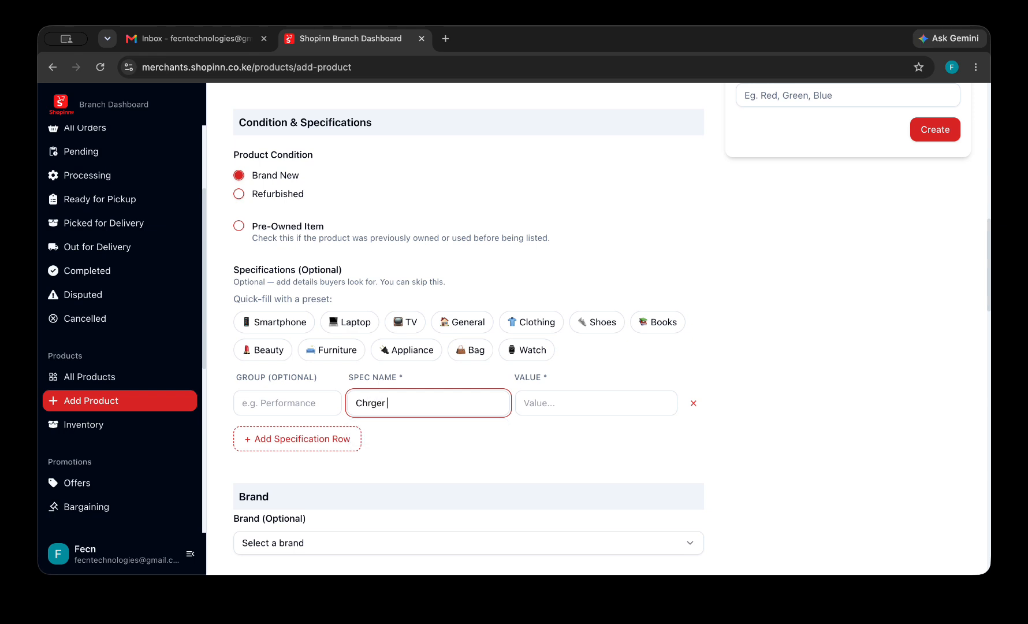
{"action": "type", "text": " Type"}
{"action": "left_click", "coordinate": [548, 407]}
{"action": "type", "text": "Ty"}
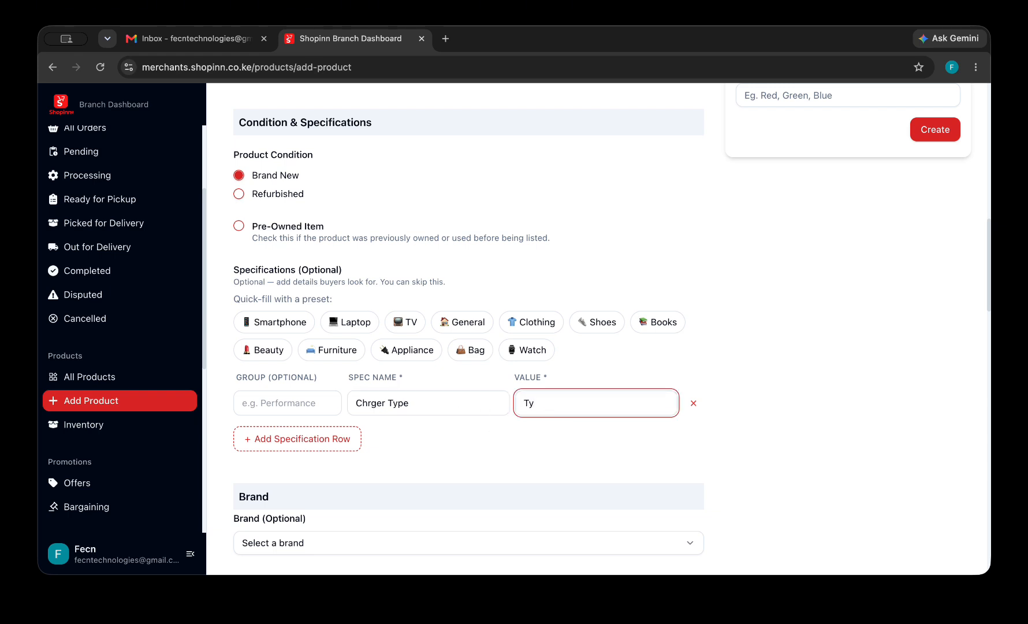
{"action": "type", "text": "pe-C"}
{"action": "scroll", "coordinate": [441, 444], "scroll_direction": "down", "scroll_amount": 4}
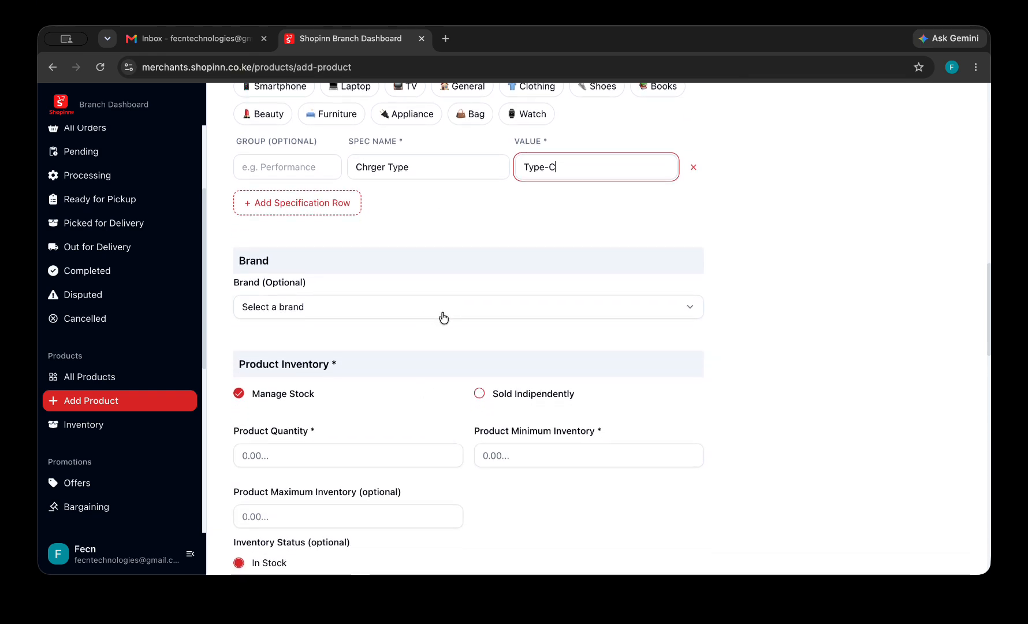
Enter product quantity 45, minimum inventory 10 and maximum inventory 100.
{"action": "scroll", "coordinate": [441, 317], "scroll_direction": "down", "scroll_amount": 3}
{"action": "left_click", "coordinate": [392, 261]}
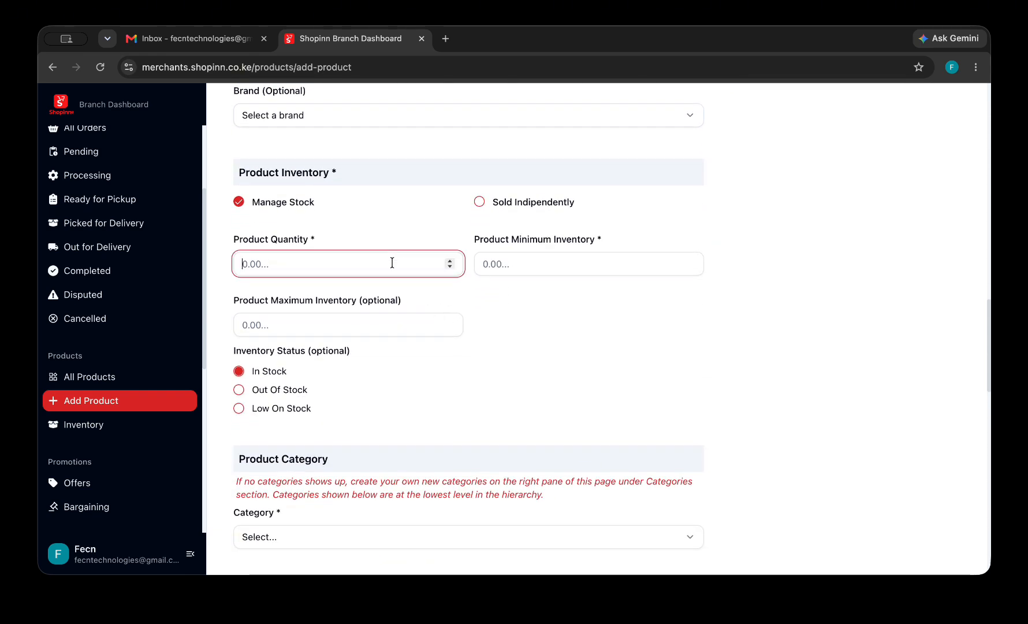
{"action": "type", "text": "45"}
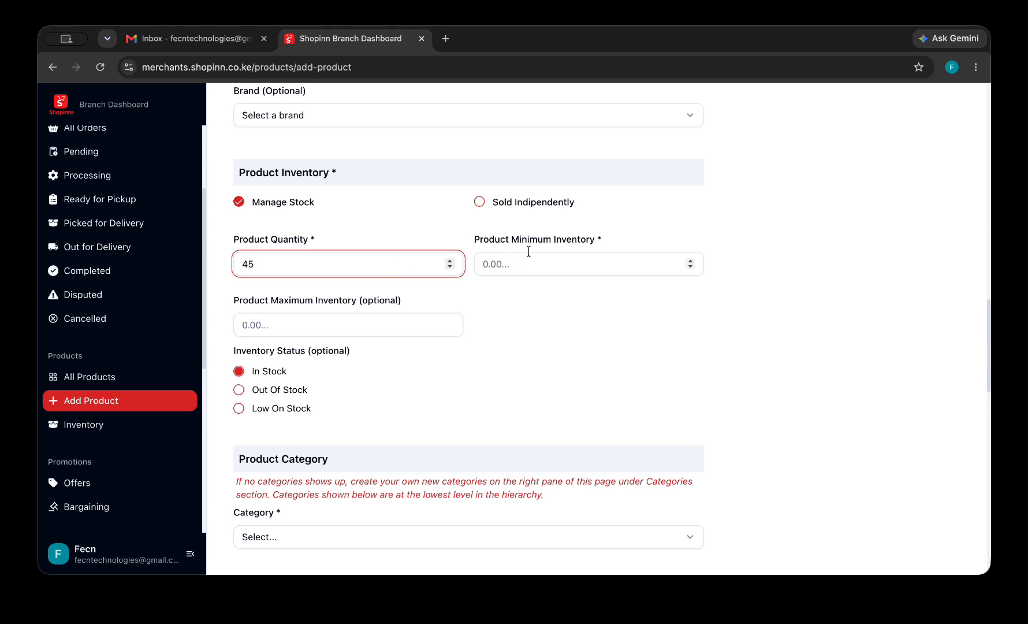
{"action": "left_click", "coordinate": [535, 269]}
{"action": "type", "text": "10"}
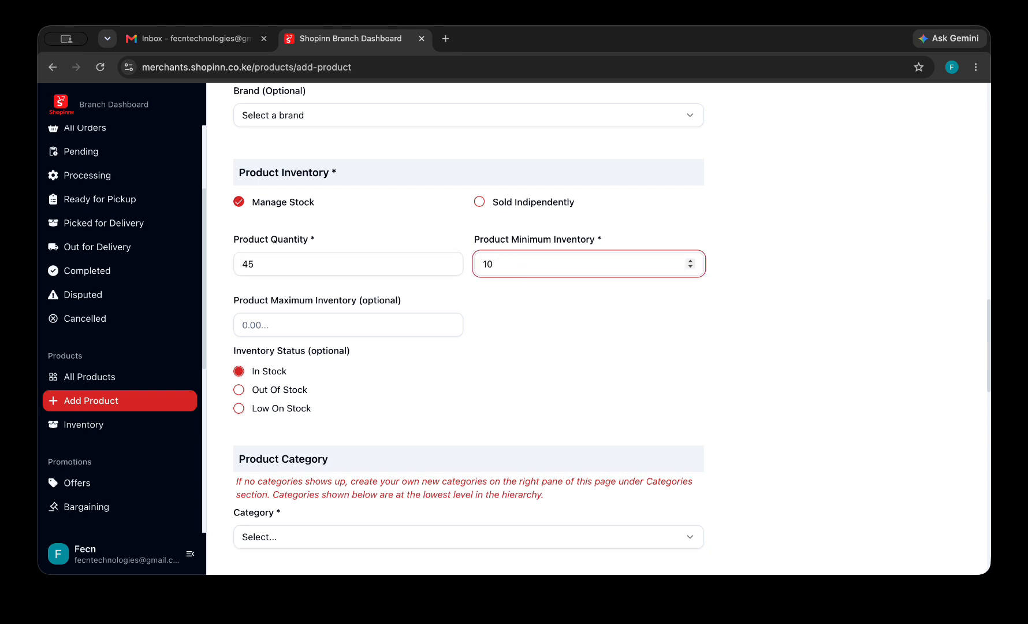
{"action": "left_click", "coordinate": [391, 333]}
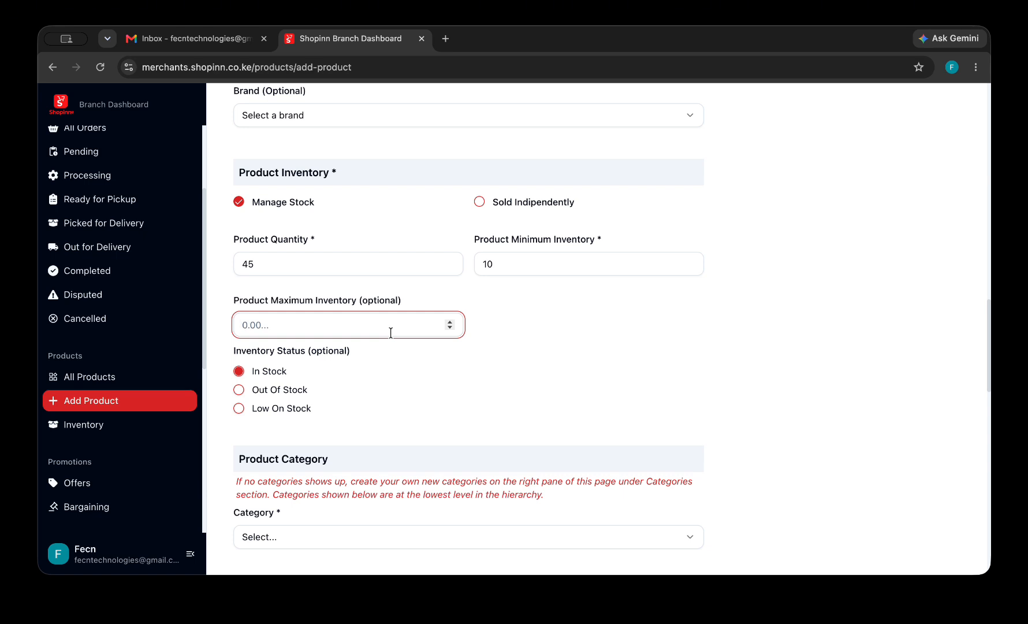
{"action": "type", "text": "100"}
Choose 'Audio > Headphones & Earphones' from the product Category dropdown.
{"action": "scroll", "coordinate": [316, 393], "scroll_direction": "down", "scroll_amount": 5}
{"action": "left_click", "coordinate": [343, 316]}
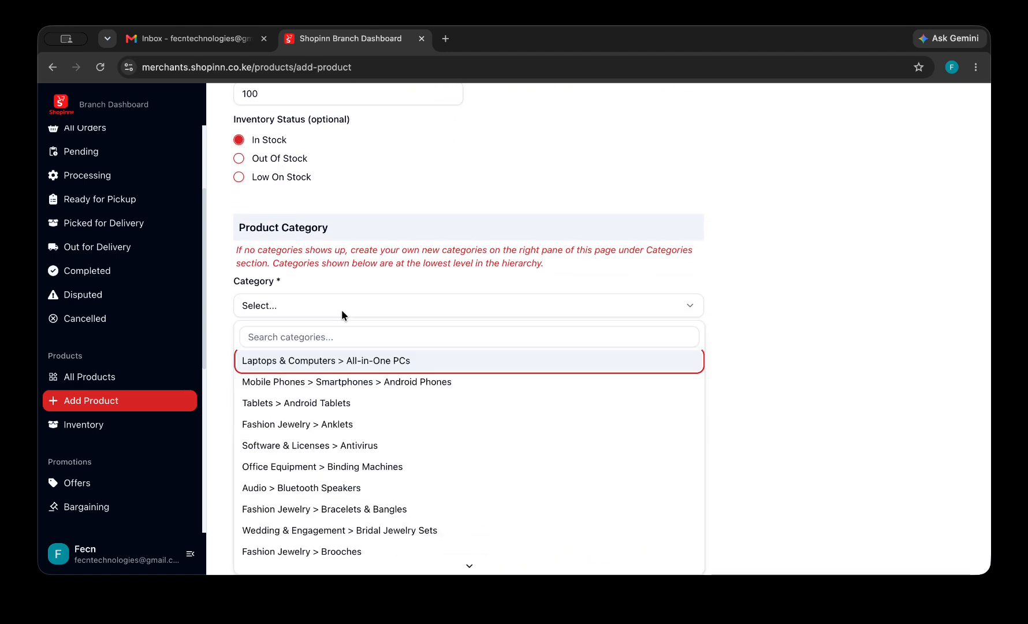
{"action": "scroll", "coordinate": [351, 452], "scroll_direction": "down", "scroll_amount": 4}
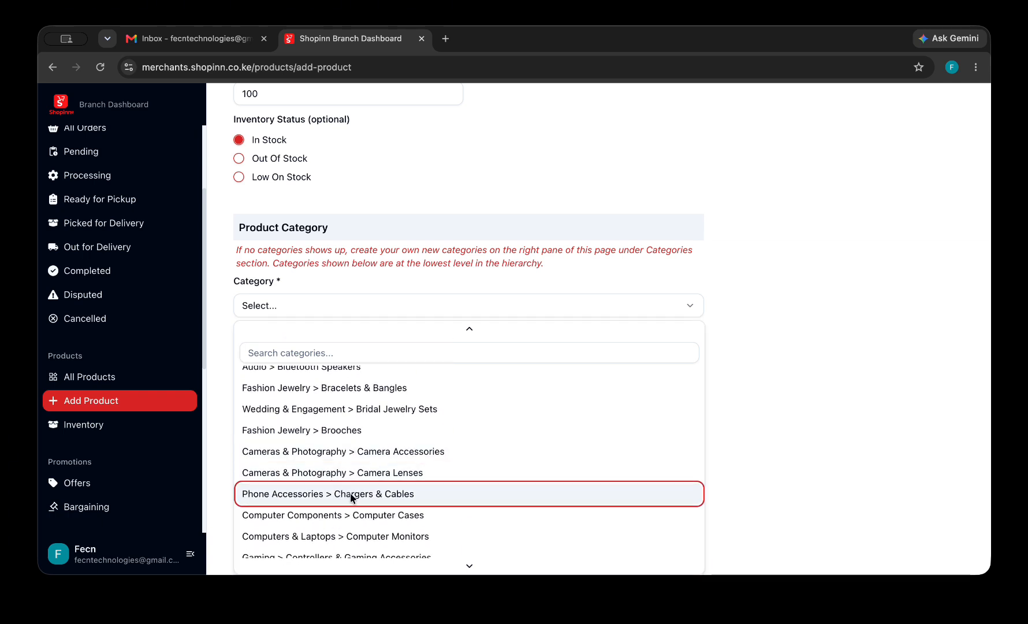
{"action": "scroll", "coordinate": [354, 500], "scroll_direction": "down", "scroll_amount": 2}
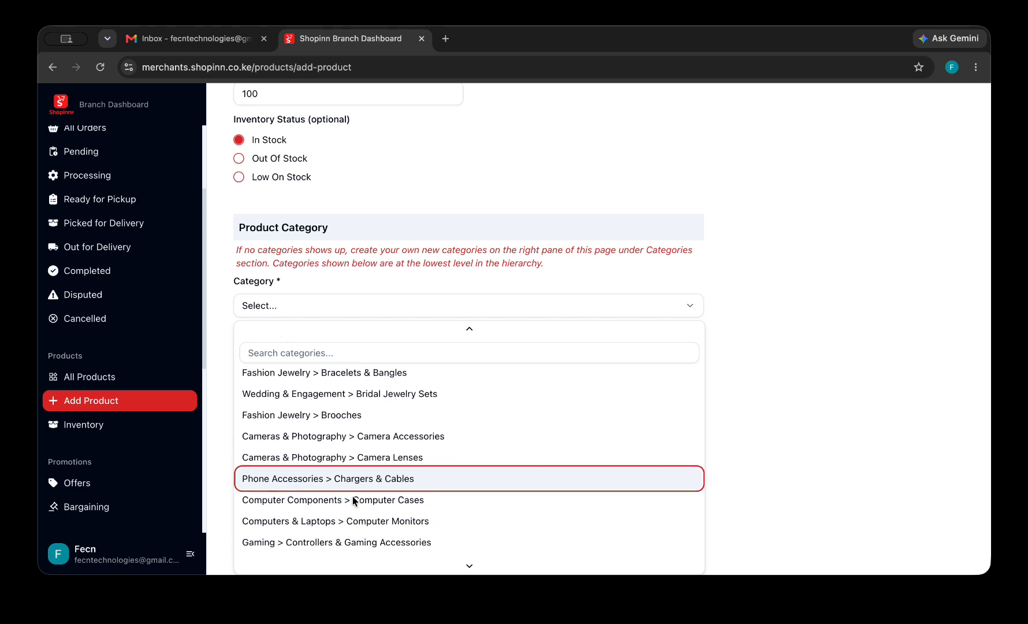
{"action": "scroll", "coordinate": [354, 500], "scroll_direction": "down", "scroll_amount": 4}
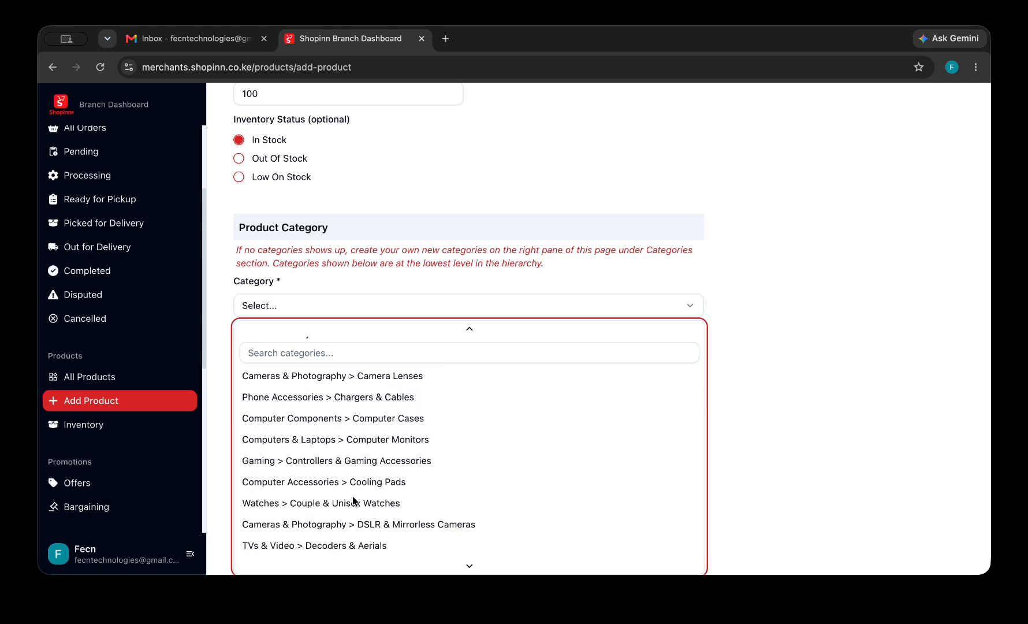
{"action": "scroll", "coordinate": [355, 500], "scroll_direction": "down", "scroll_amount": 2}
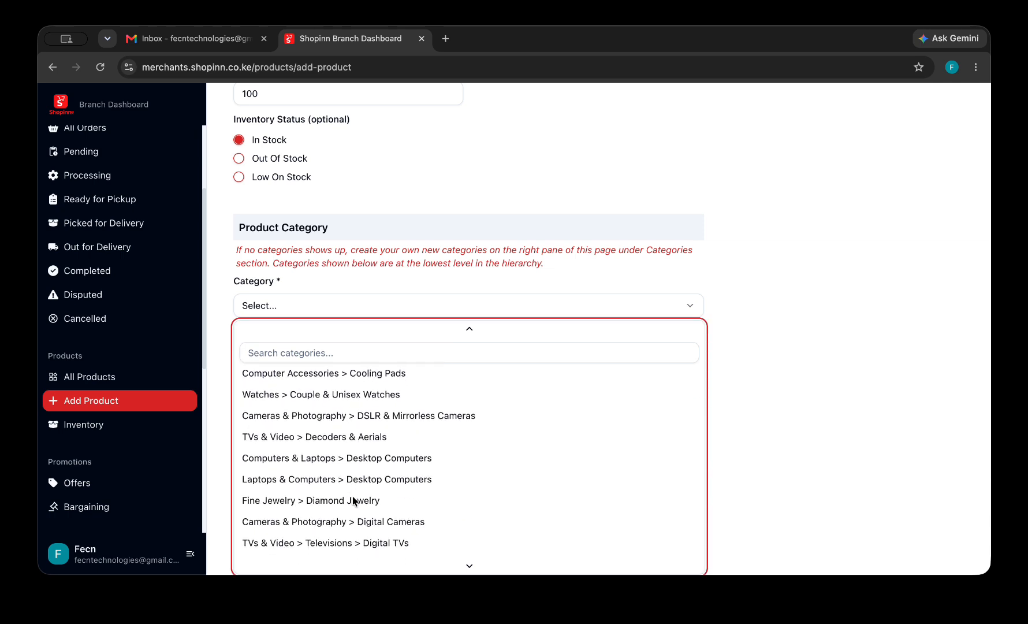
{"action": "scroll", "coordinate": [354, 500], "scroll_direction": "down", "scroll_amount": 7}
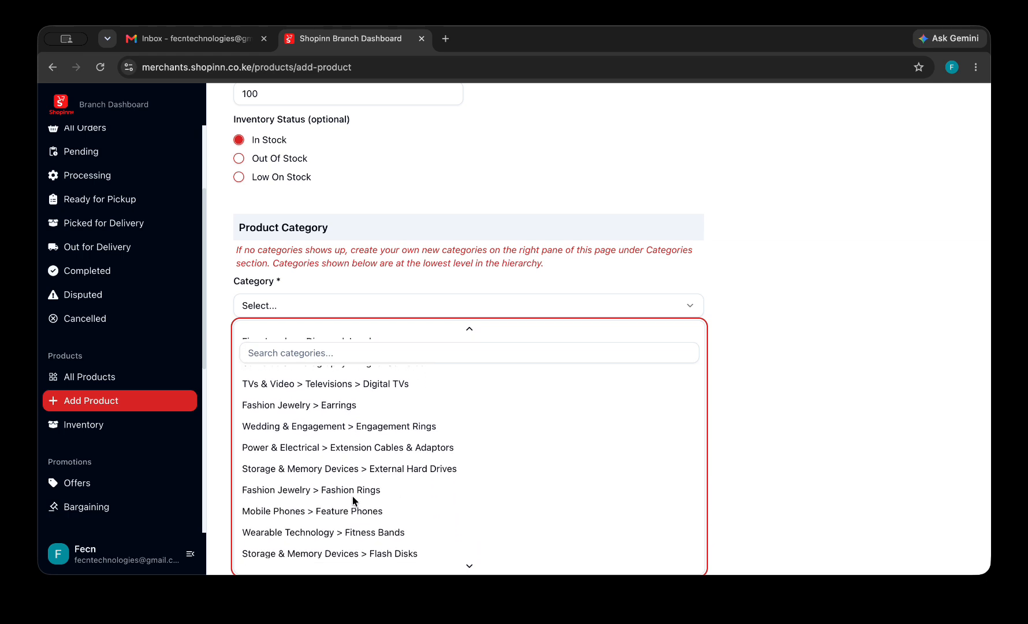
{"action": "scroll", "coordinate": [354, 500], "scroll_direction": "down", "scroll_amount": 5}
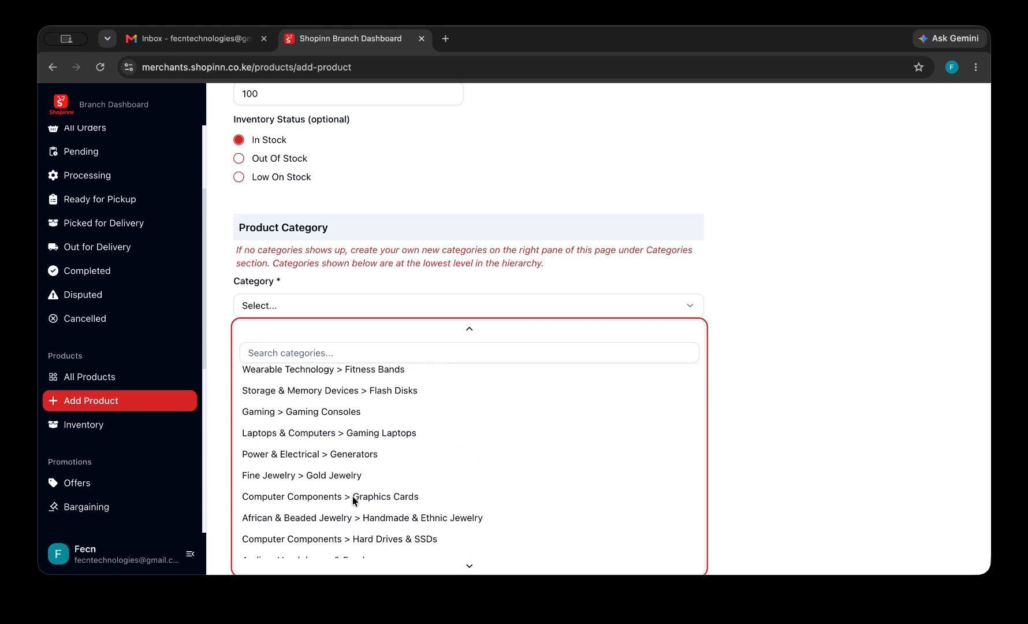
{"action": "scroll", "coordinate": [354, 500], "scroll_direction": "down", "scroll_amount": 1}
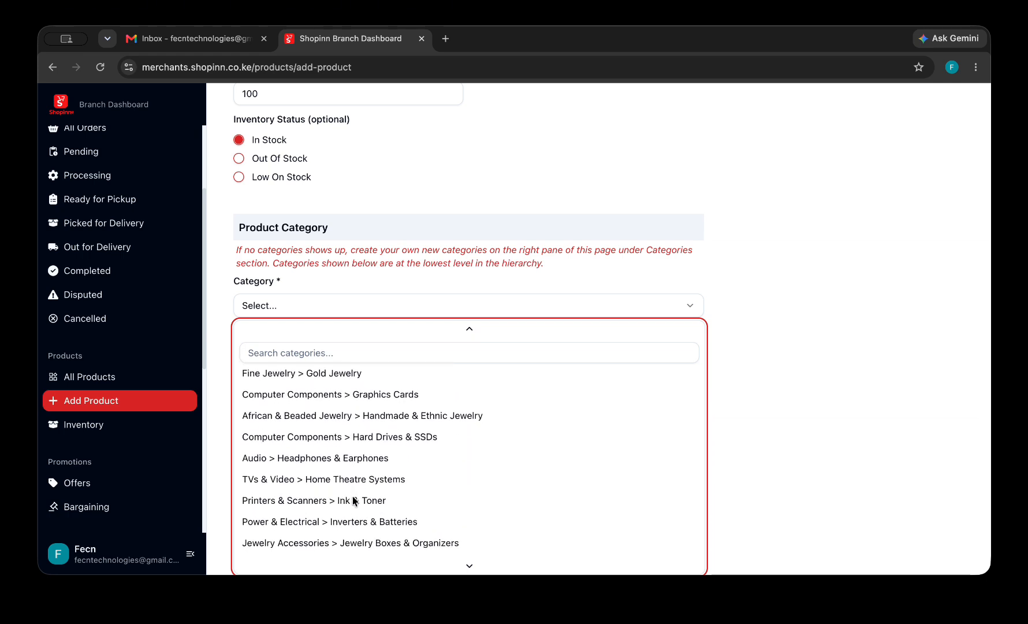
{"action": "left_click", "coordinate": [358, 458]}
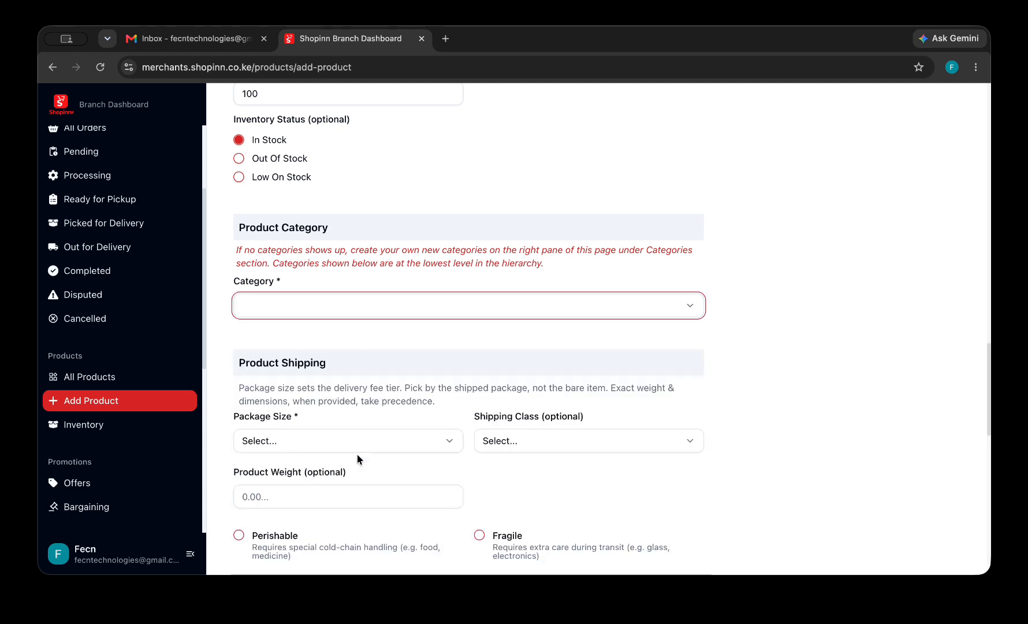
{"action": "left_click", "coordinate": [416, 324]}
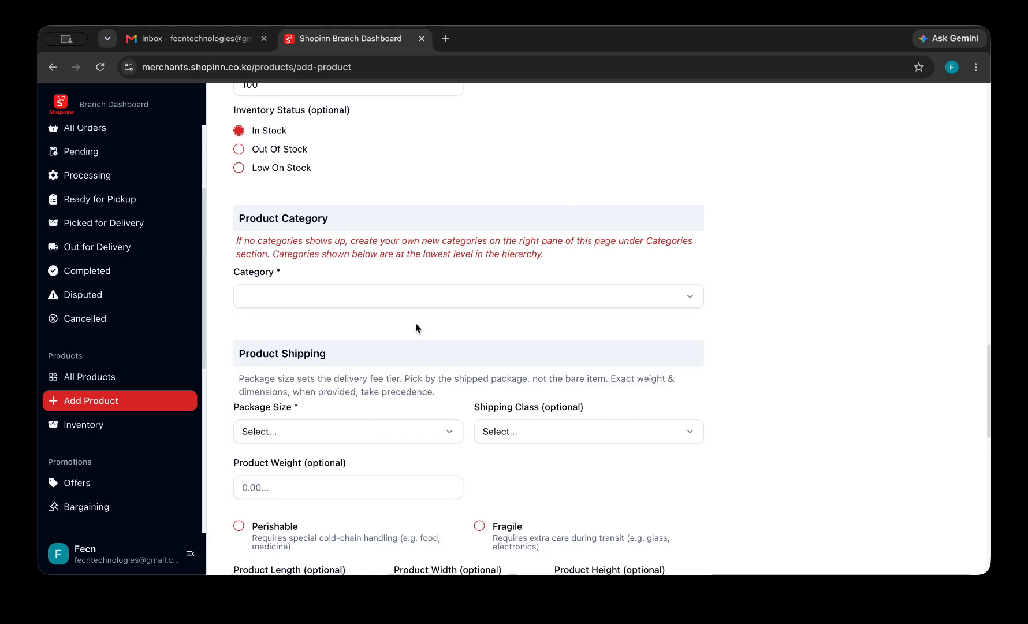
{"action": "left_click", "coordinate": [466, 293]}
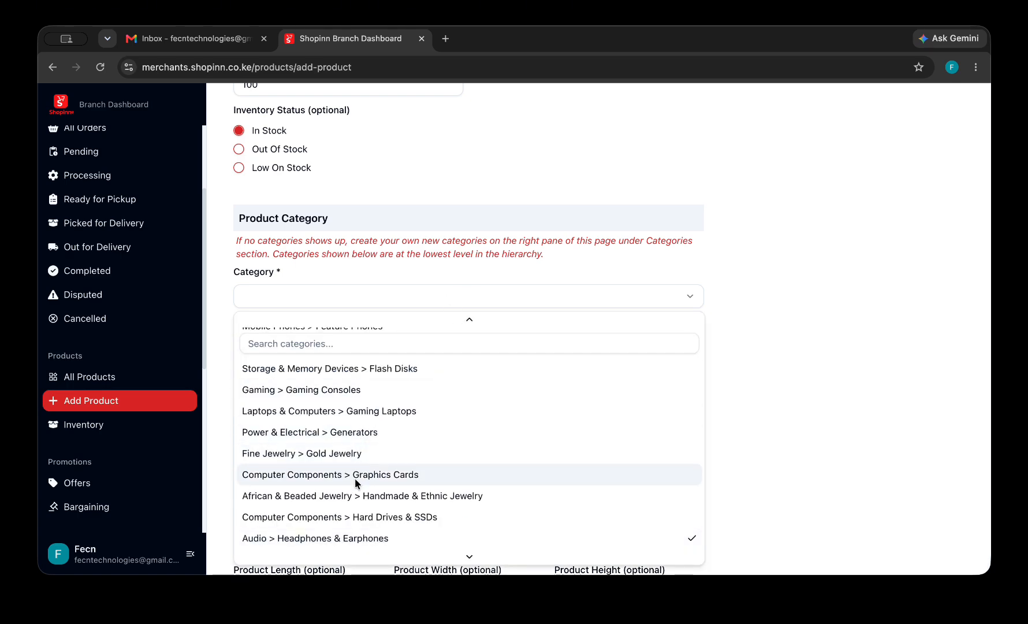
{"action": "left_click", "coordinate": [345, 534]}
{"action": "left_click", "coordinate": [460, 290]}
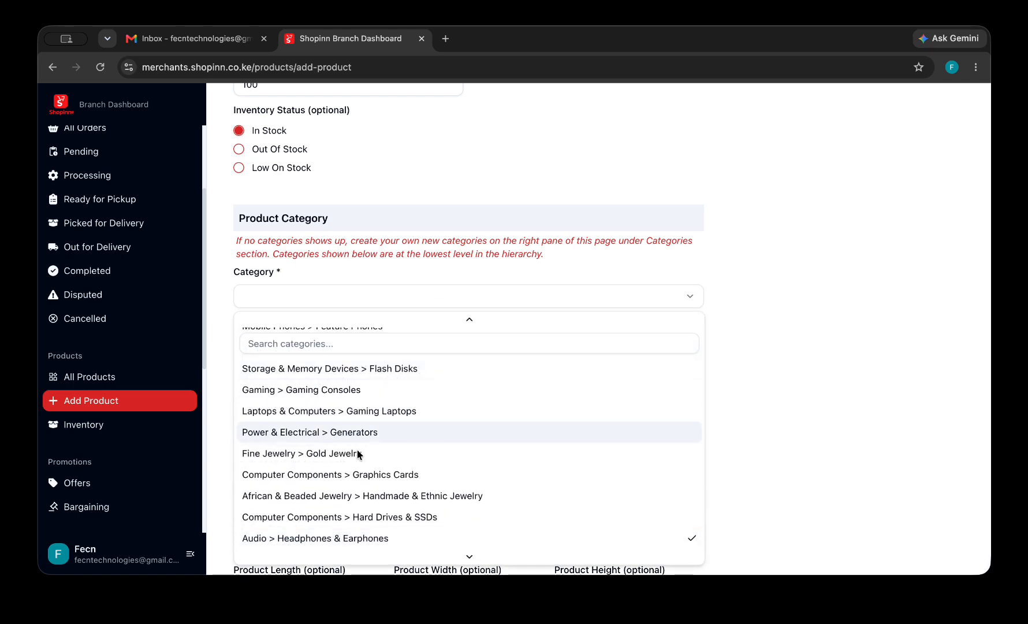
{"action": "left_click", "coordinate": [353, 453]}
{"action": "left_click", "coordinate": [439, 292]}
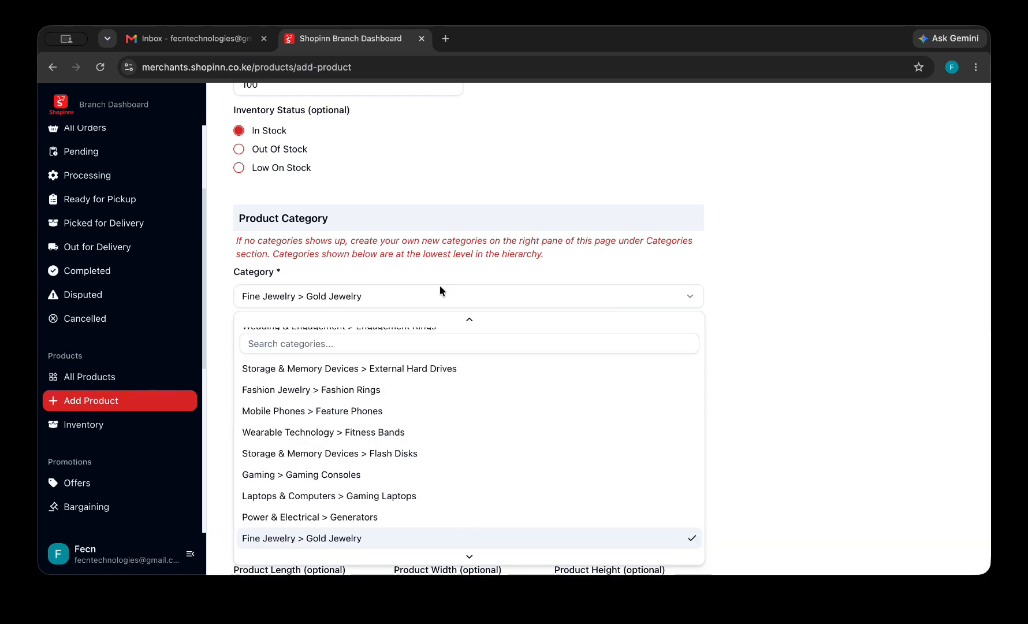
{"action": "scroll", "coordinate": [328, 503], "scroll_direction": "down", "scroll_amount": 3}
{"action": "scroll", "coordinate": [327, 502], "scroll_direction": "down", "scroll_amount": 5}
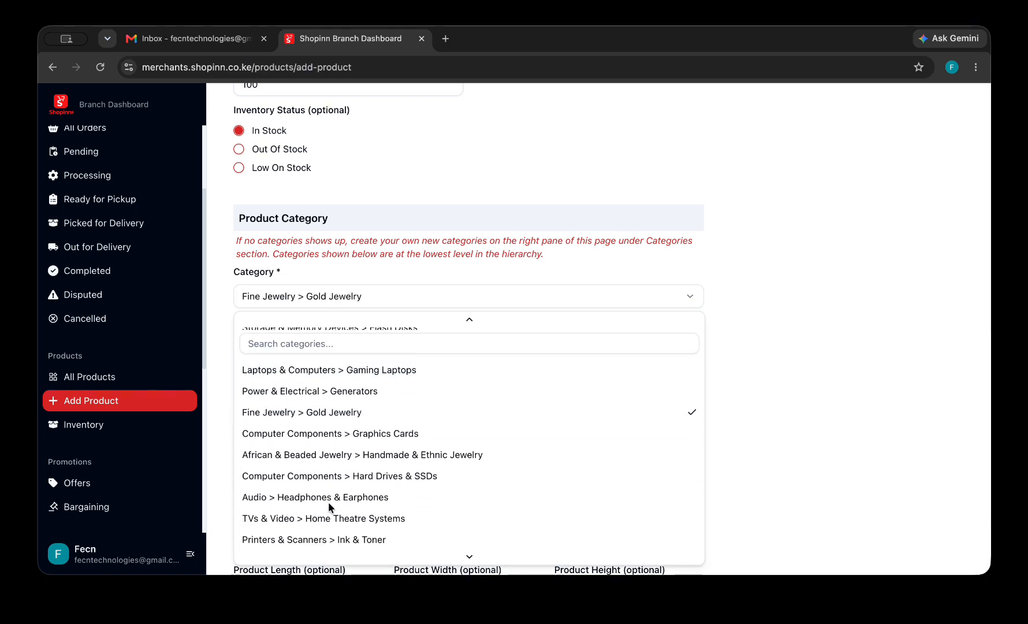
{"action": "left_click", "coordinate": [355, 393]}
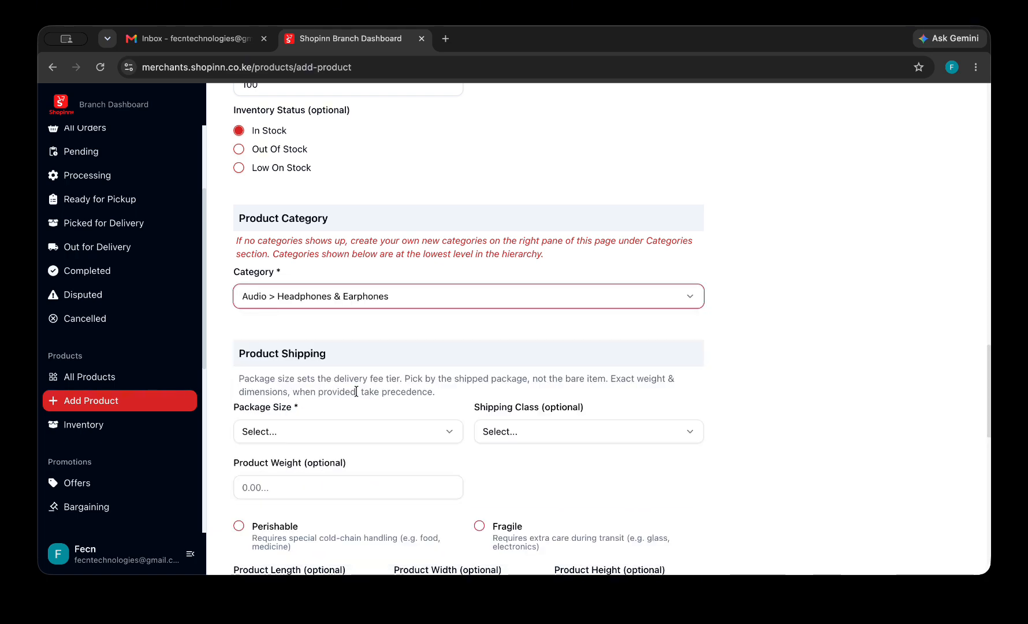
Set the package size to 'Small — fits a backpack', leaving shipping class unset.
{"action": "left_click", "coordinate": [406, 435]}
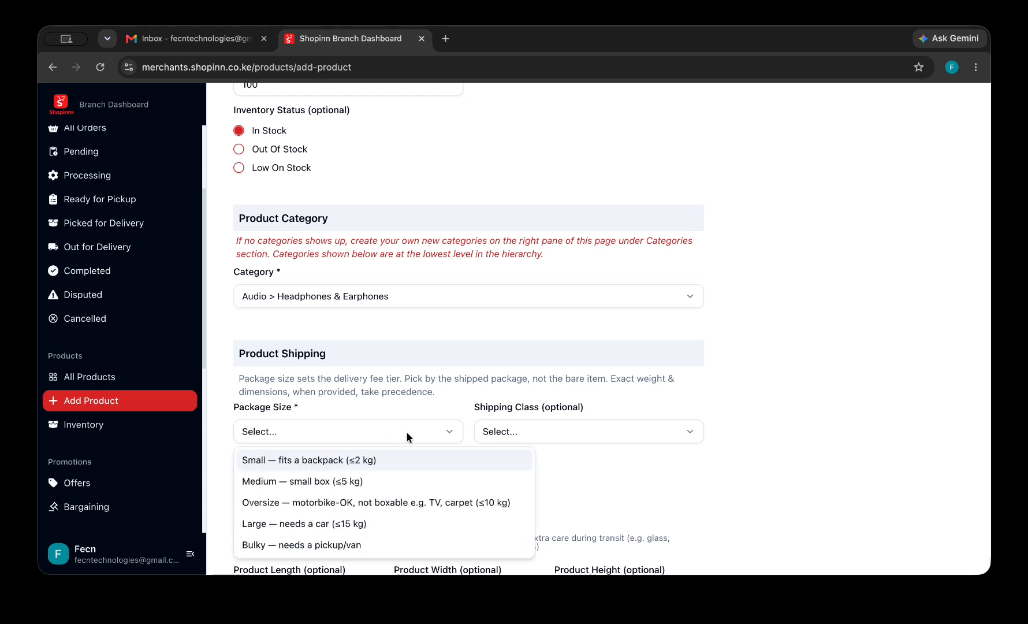
{"action": "left_click", "coordinate": [383, 461]}
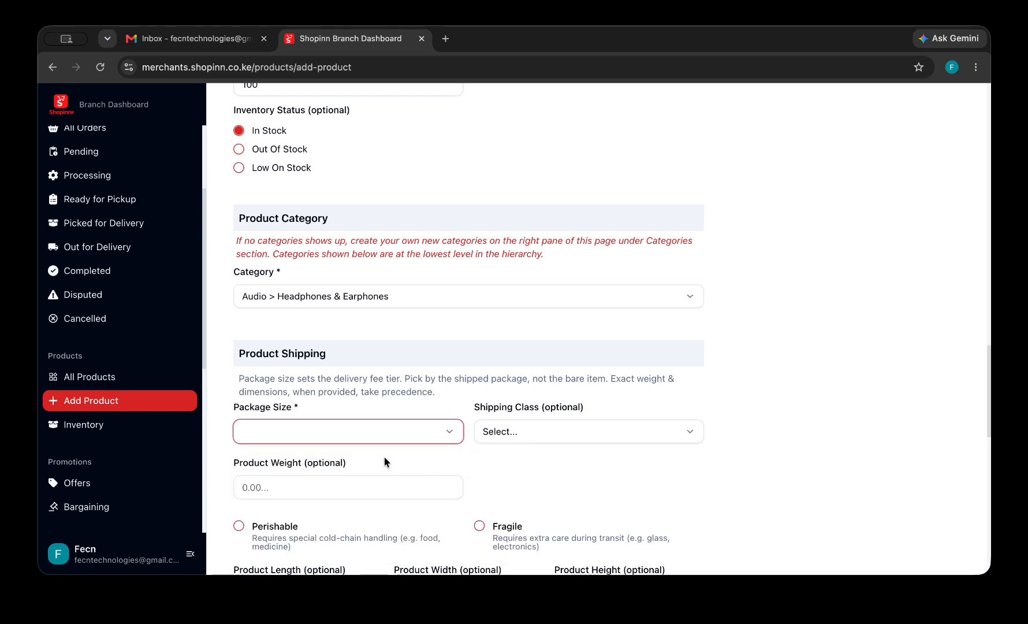
{"action": "left_click", "coordinate": [450, 434]}
{"action": "left_click", "coordinate": [426, 484]}
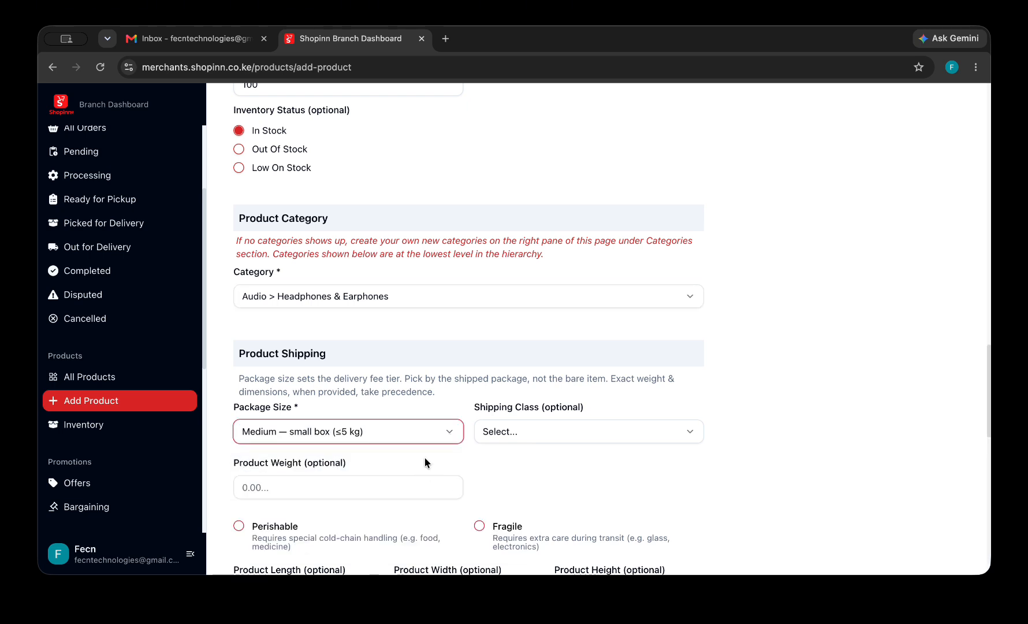
{"action": "left_click", "coordinate": [426, 439]}
{"action": "left_click", "coordinate": [420, 469]}
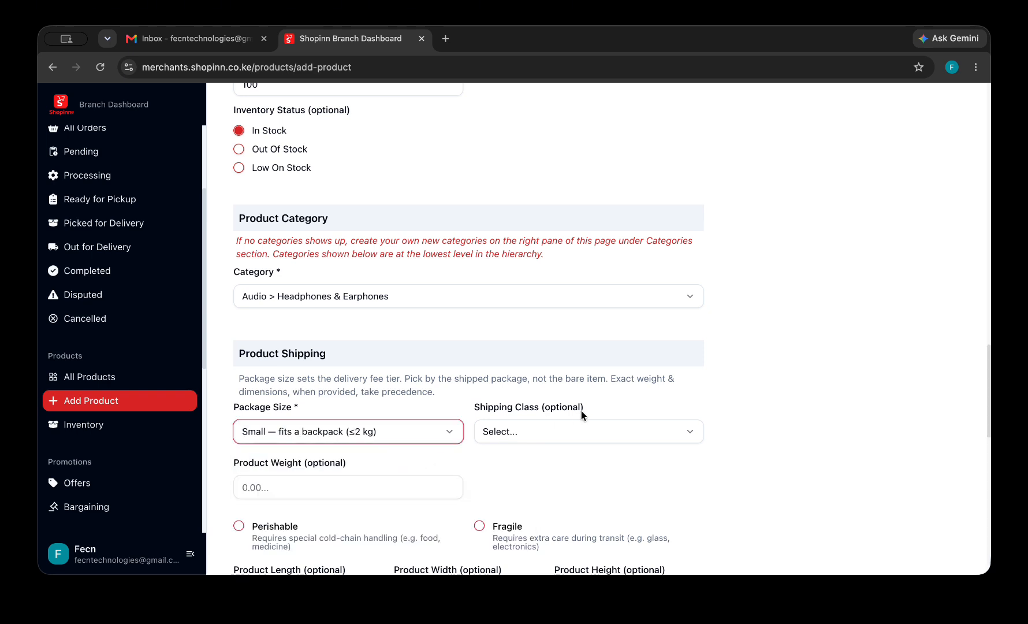
{"action": "left_click", "coordinate": [584, 426]}
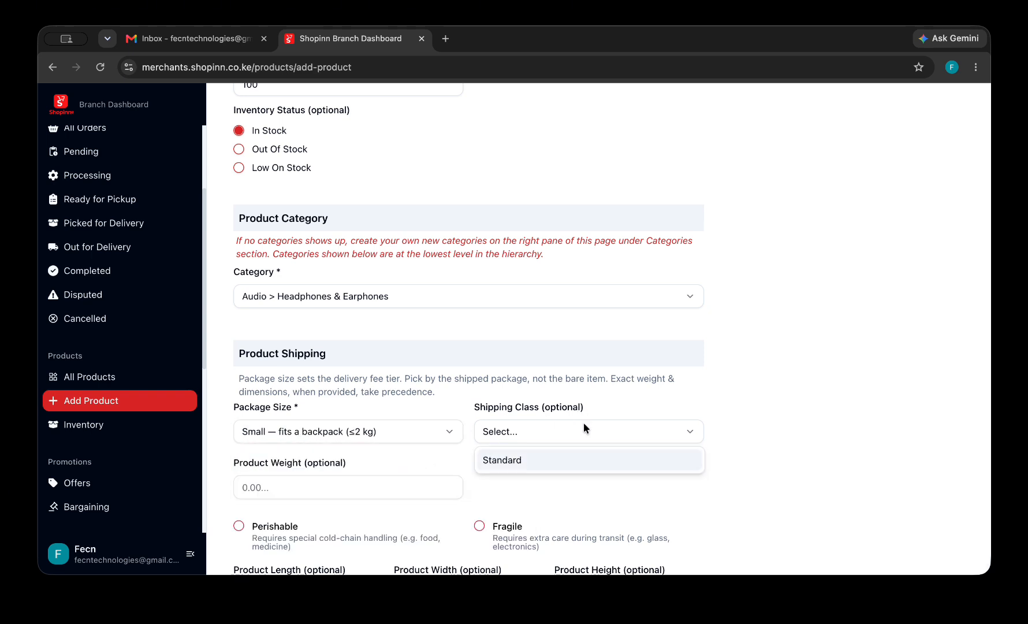
{"action": "left_click", "coordinate": [528, 485]}
Add a Color attribute to the product with Black selected.
{"action": "scroll", "coordinate": [529, 485], "scroll_direction": "down", "scroll_amount": 2}
{"action": "scroll", "coordinate": [530, 486], "scroll_direction": "down", "scroll_amount": 2}
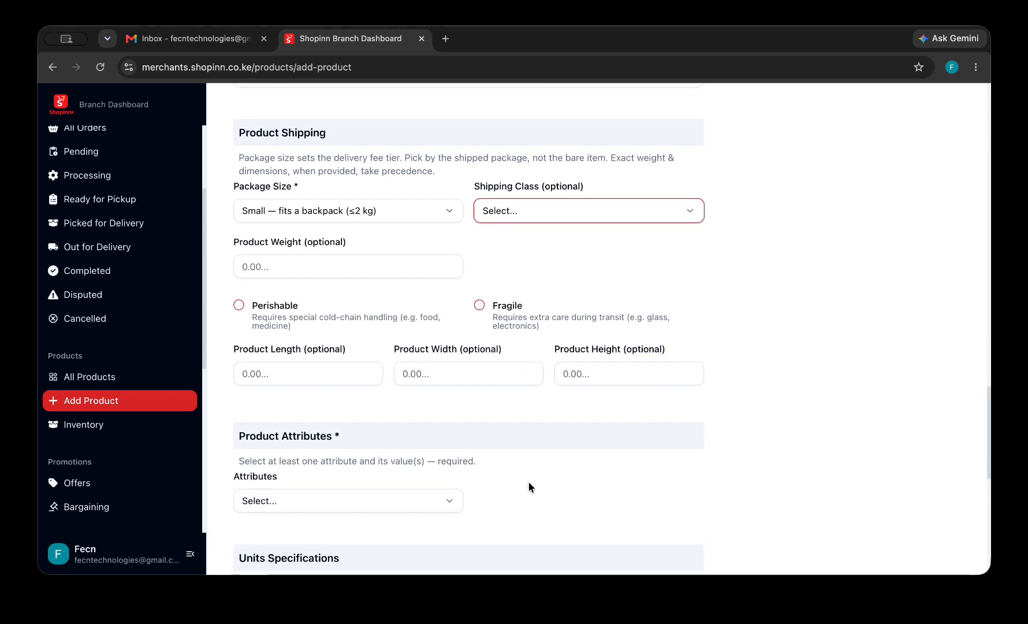
{"action": "scroll", "coordinate": [529, 485], "scroll_direction": "down", "scroll_amount": 2}
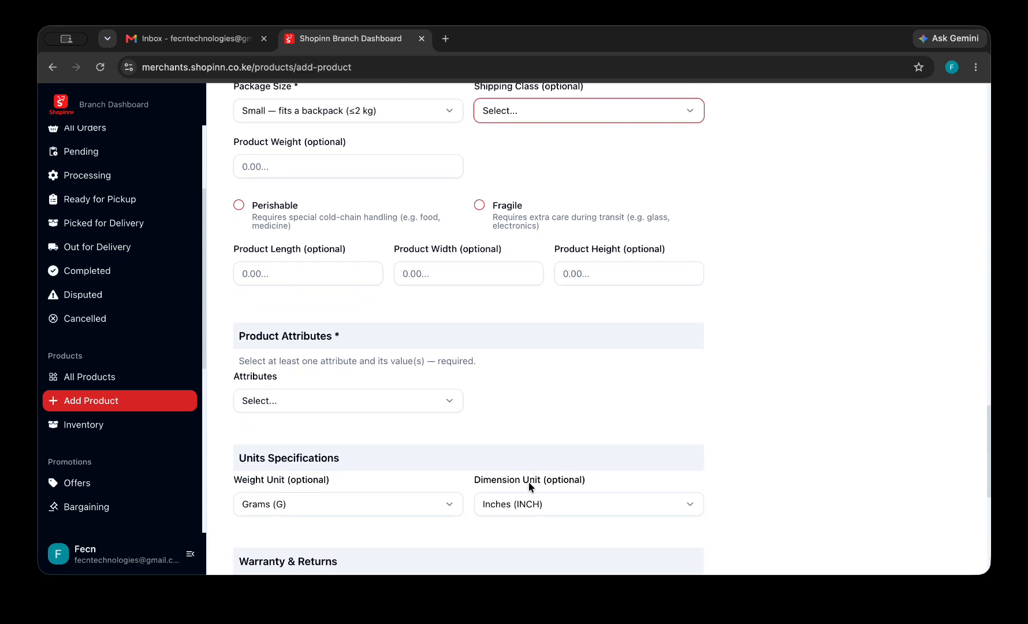
{"action": "left_click", "coordinate": [445, 404]}
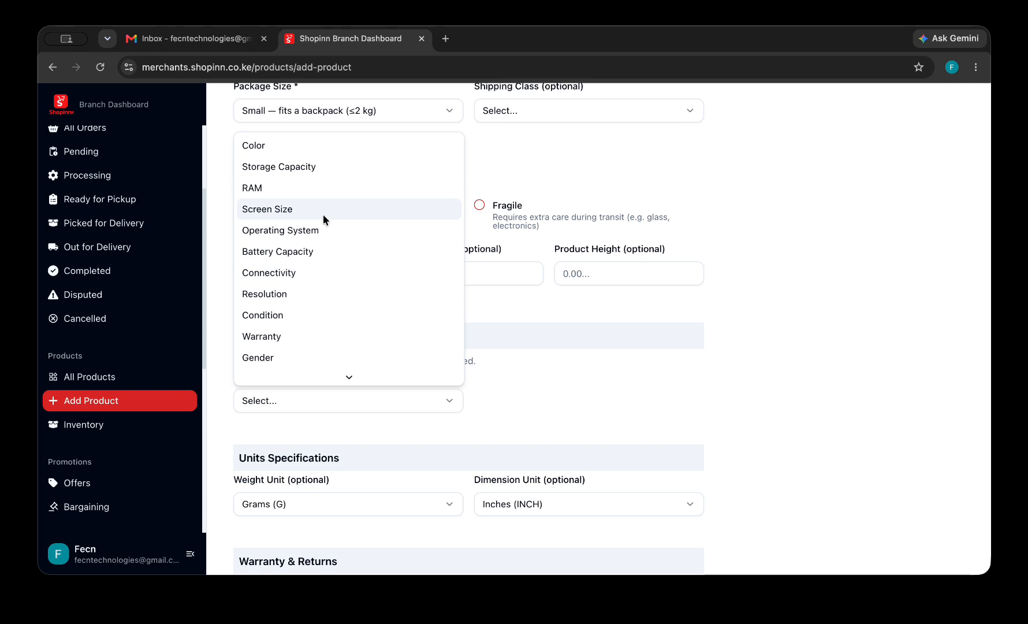
{"action": "left_click", "coordinate": [323, 152]}
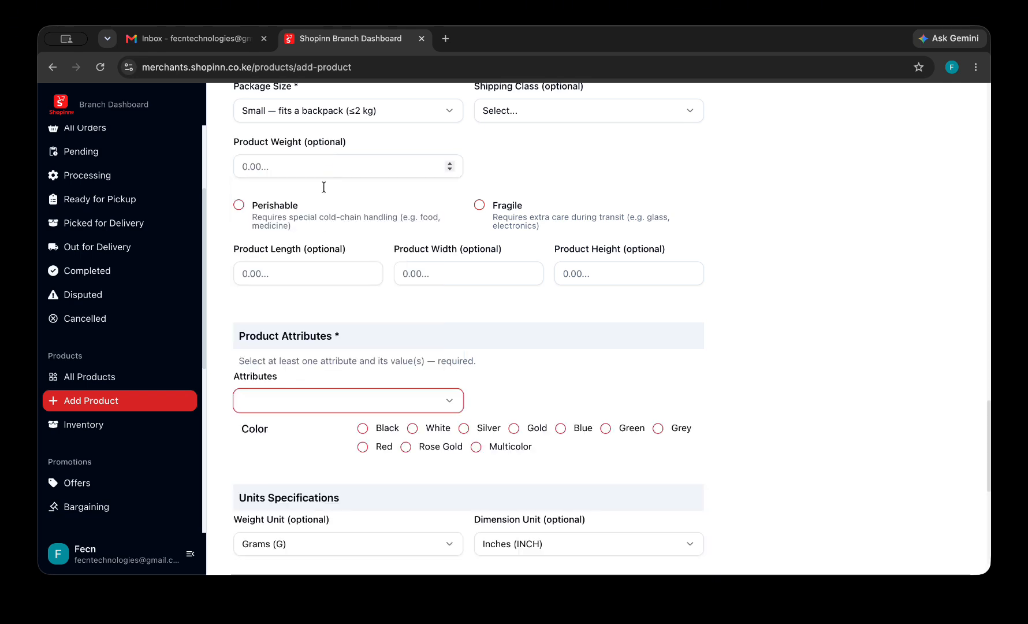
{"action": "left_click", "coordinate": [363, 429]}
{"action": "scroll", "coordinate": [412, 462], "scroll_direction": "down", "scroll_amount": 5}
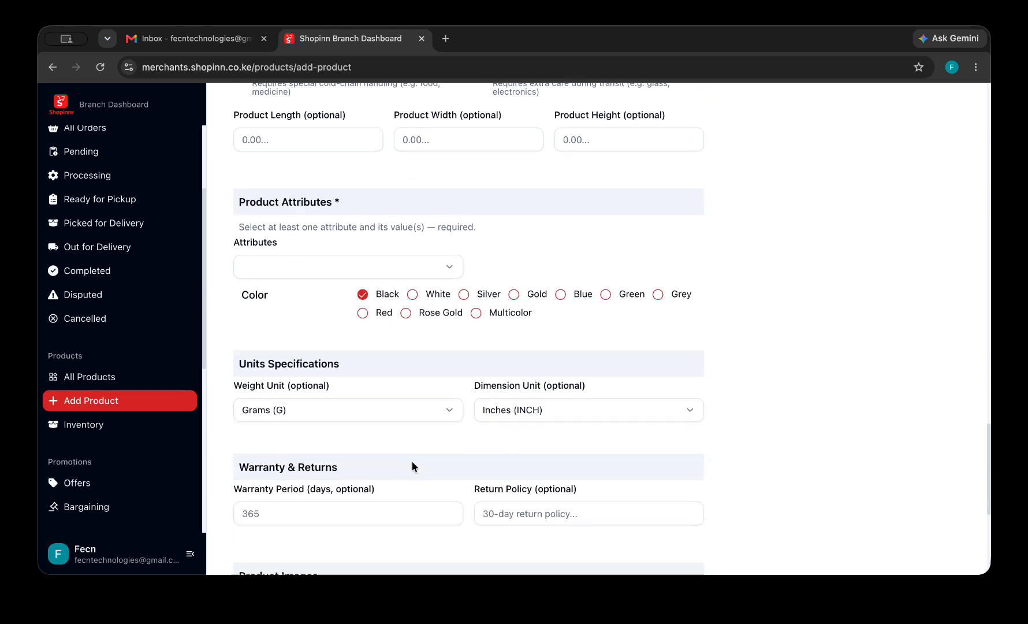
{"action": "scroll", "coordinate": [411, 463], "scroll_direction": "down", "scroll_amount": 4}
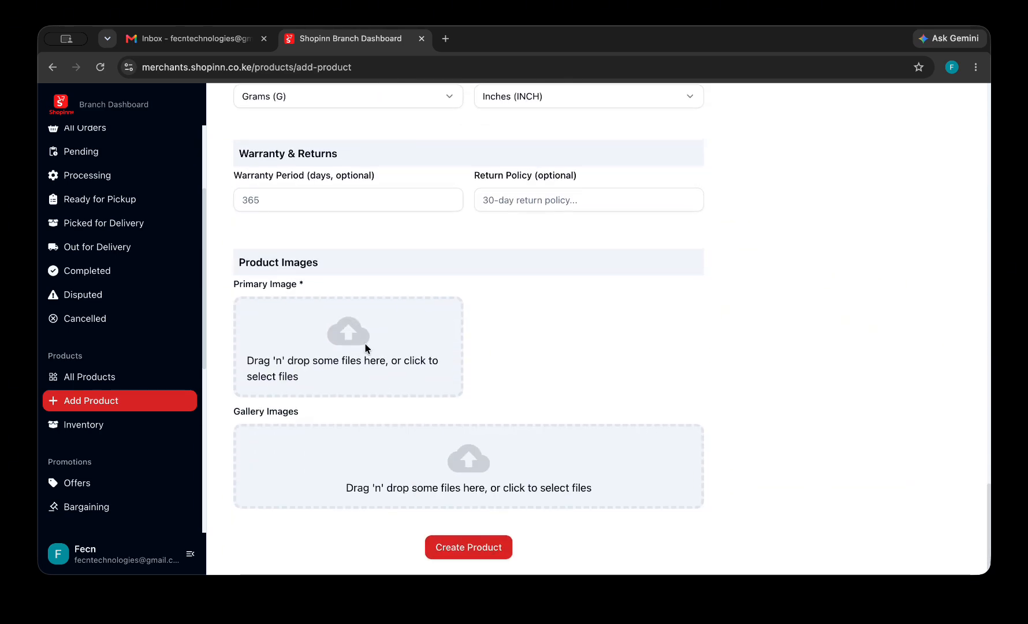
Upload the Oraimo FreePods PNG from Palmas Electronis Images as the primary image.
{"action": "left_click", "coordinate": [366, 345]}
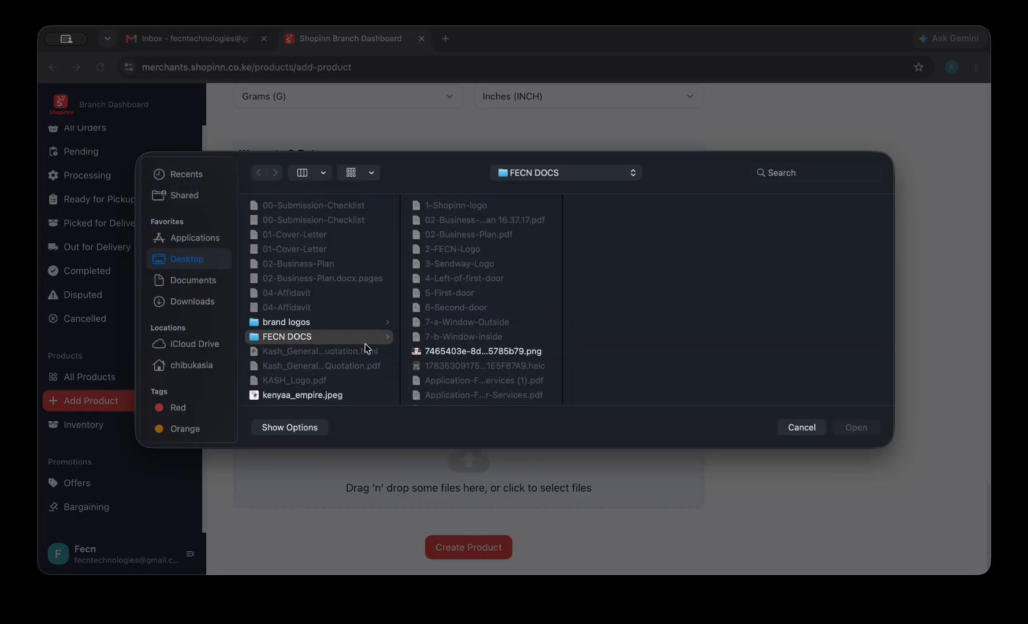
{"action": "left_click", "coordinate": [202, 265]}
{"action": "scroll", "coordinate": [302, 346], "scroll_direction": "down", "scroll_amount": 2}
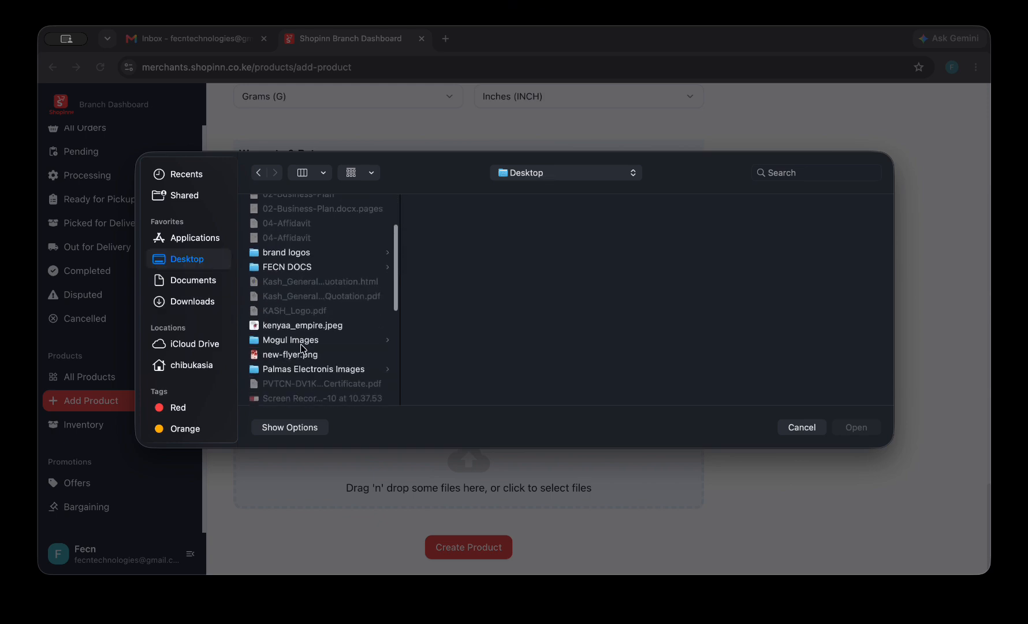
{"action": "scroll", "coordinate": [303, 347], "scroll_direction": "down", "scroll_amount": 2}
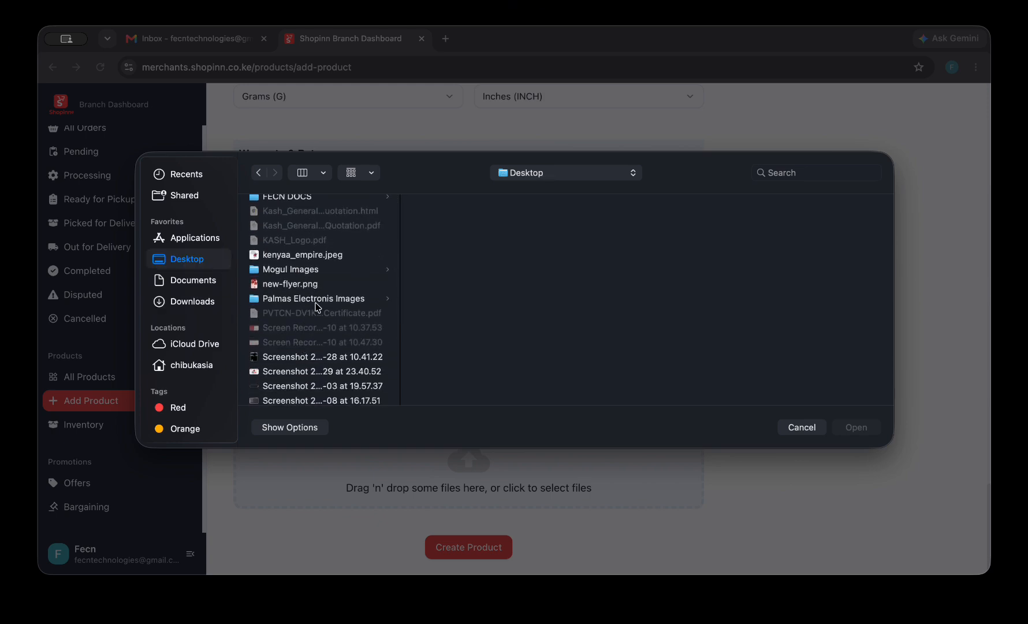
{"action": "left_click", "coordinate": [316, 302]}
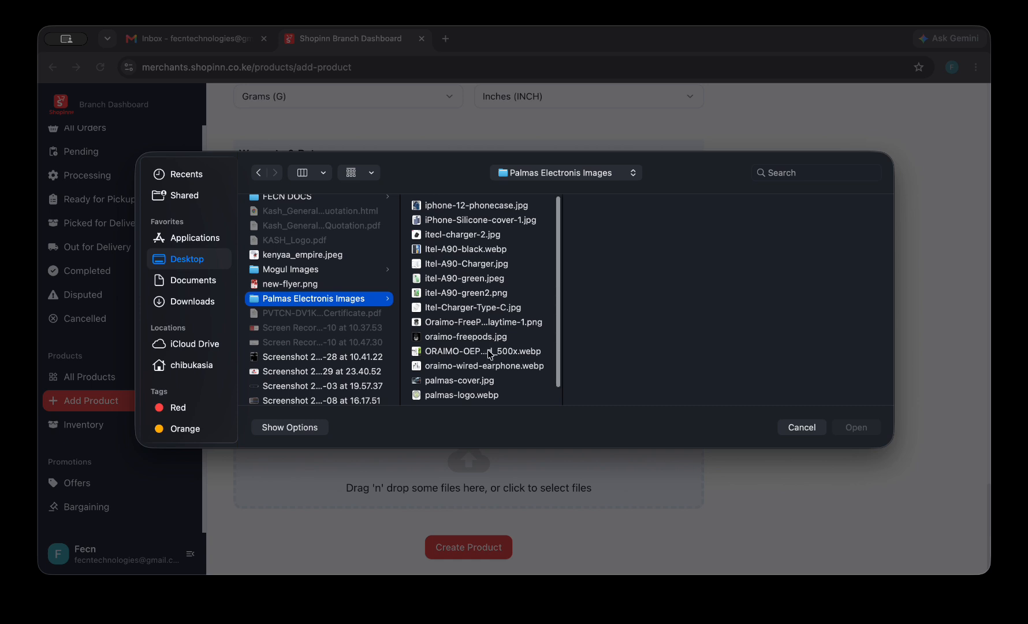
{"action": "scroll", "coordinate": [493, 332], "scroll_direction": "down", "scroll_amount": 1}
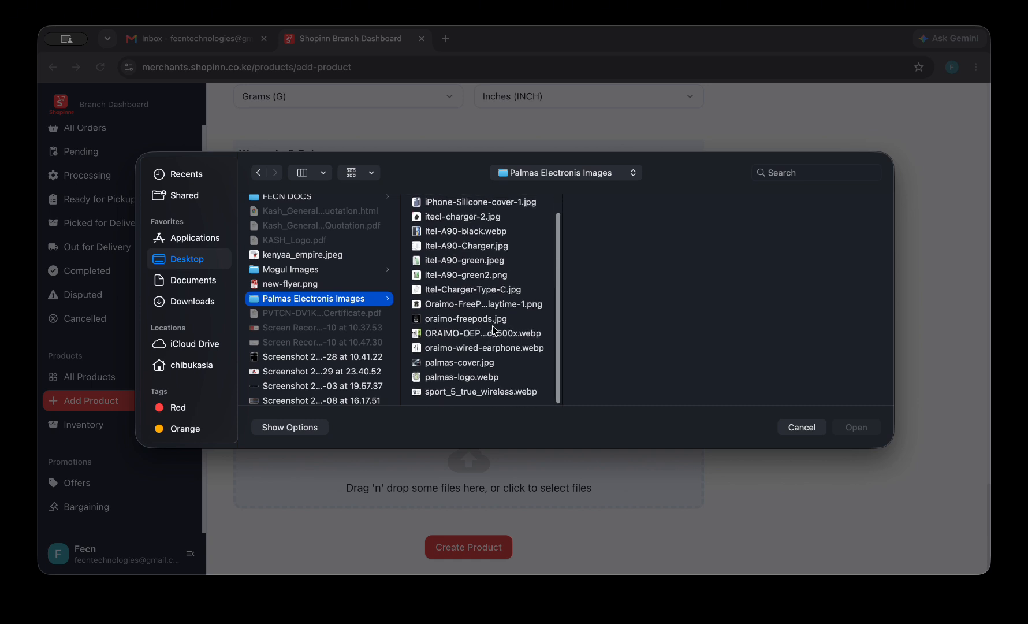
{"action": "left_click", "coordinate": [484, 305]}
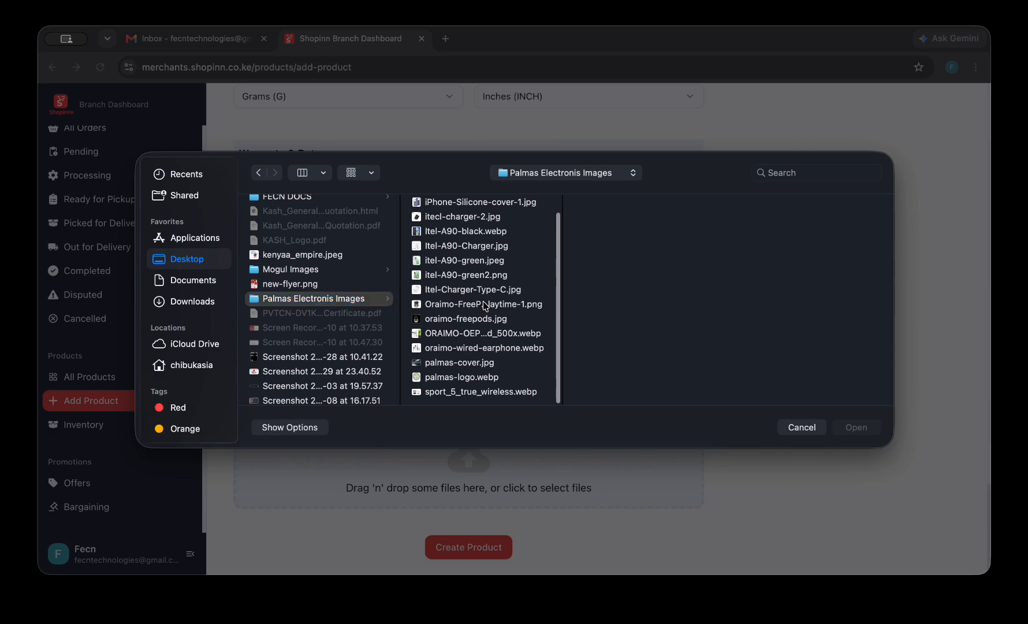
{"action": "left_click", "coordinate": [860, 431]}
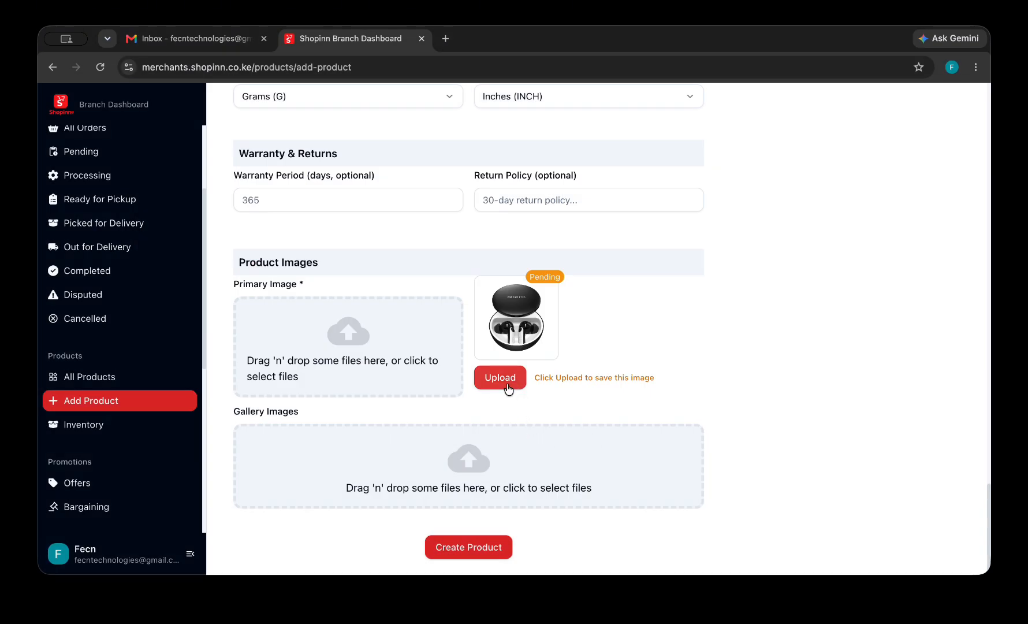
{"action": "left_click", "coordinate": [508, 383]}
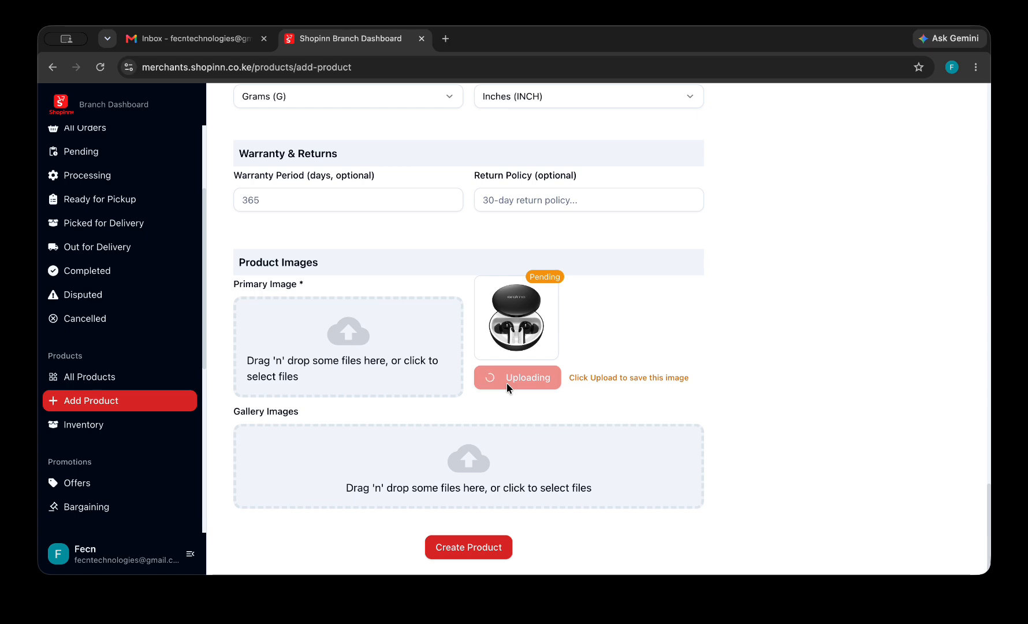
Upload the Oraimo FreePods PNG and oraimo-freepods.jpg as two gallery images.
{"action": "left_click", "coordinate": [465, 464]}
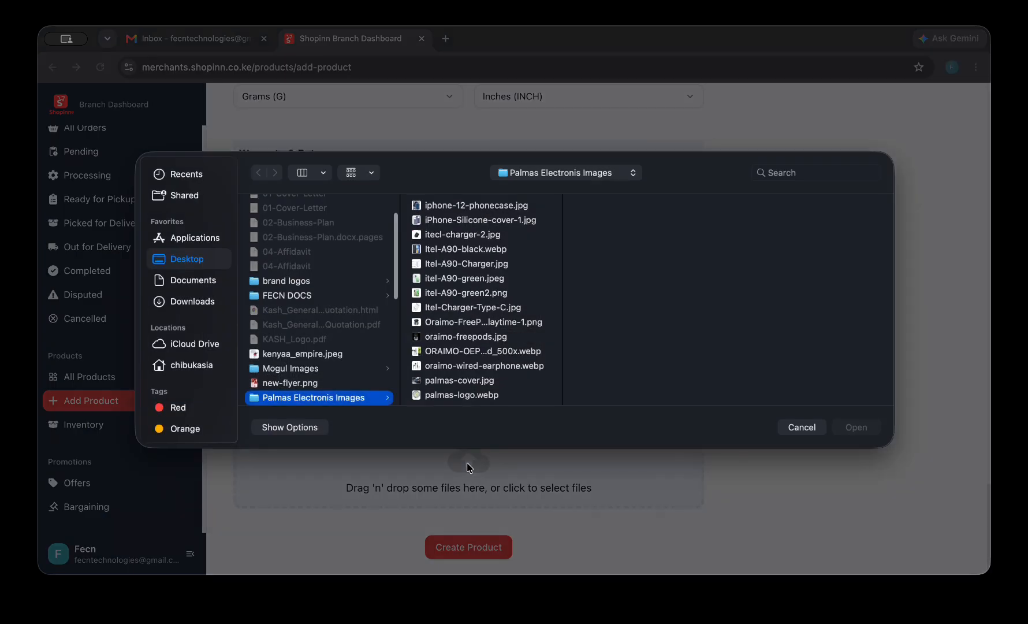
{"action": "left_click", "coordinate": [453, 324]}
{"action": "left_click", "coordinate": [450, 338]}
{"action": "left_click", "coordinate": [459, 322]}
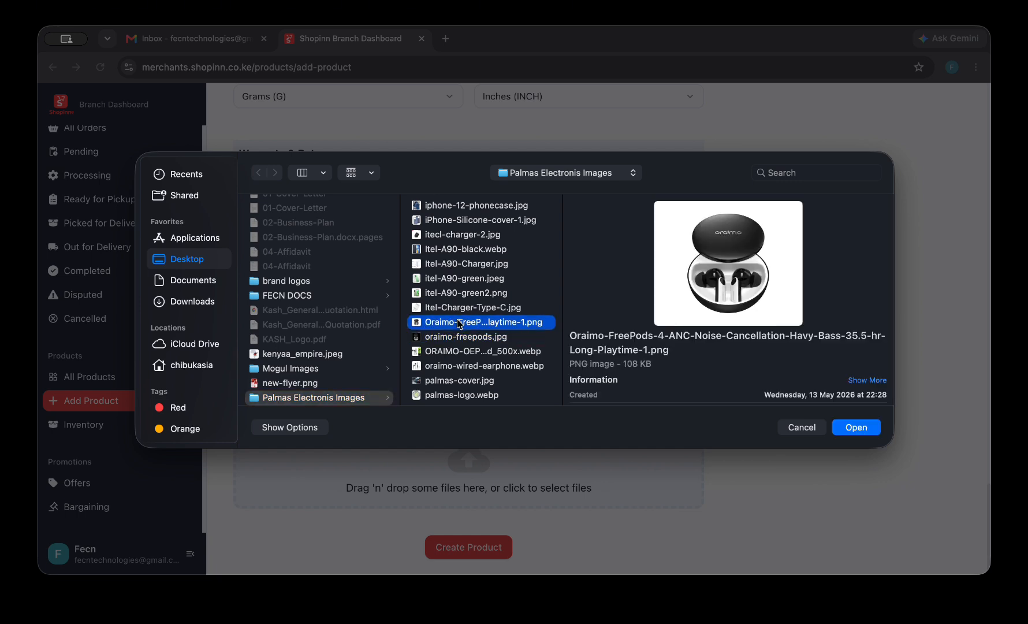
{"action": "left_click", "coordinate": [459, 338], "text": "shift"}
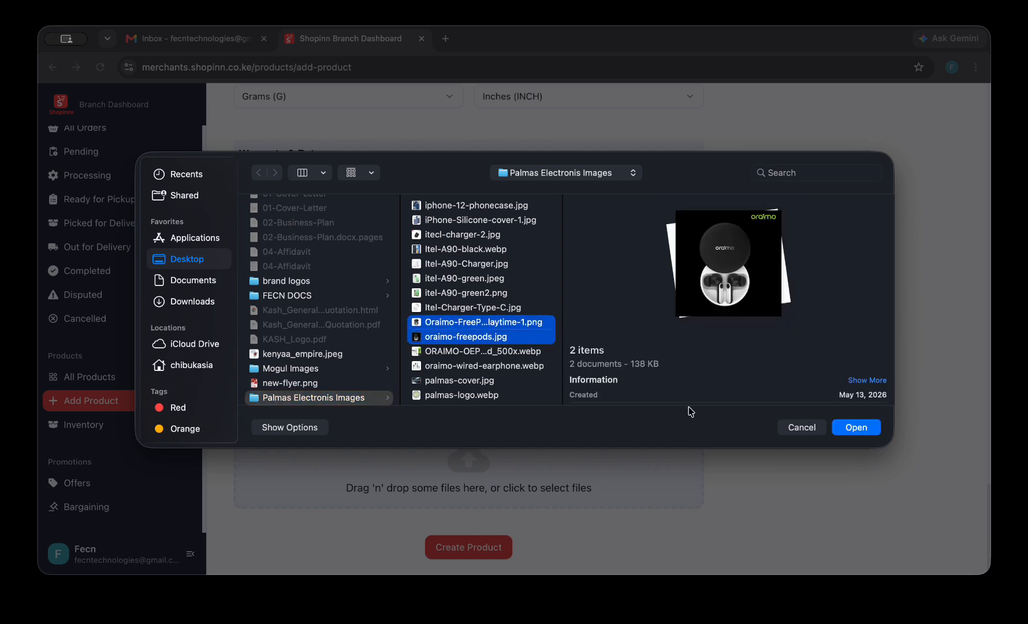
{"action": "left_click", "coordinate": [856, 428]}
{"action": "scroll", "coordinate": [574, 445], "scroll_direction": "down", "scroll_amount": 3}
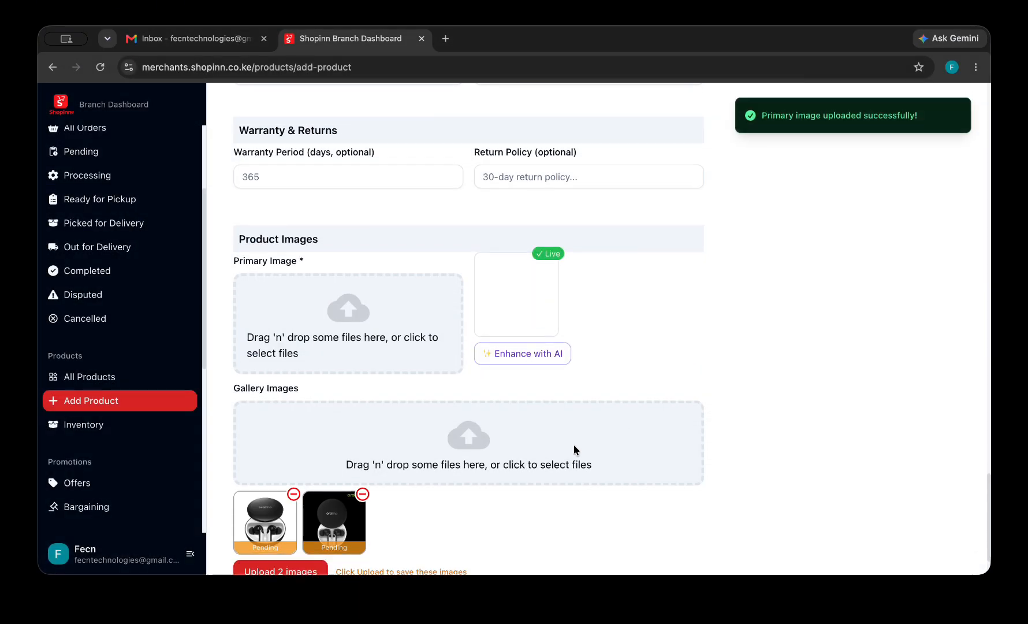
{"action": "left_click", "coordinate": [271, 508]}
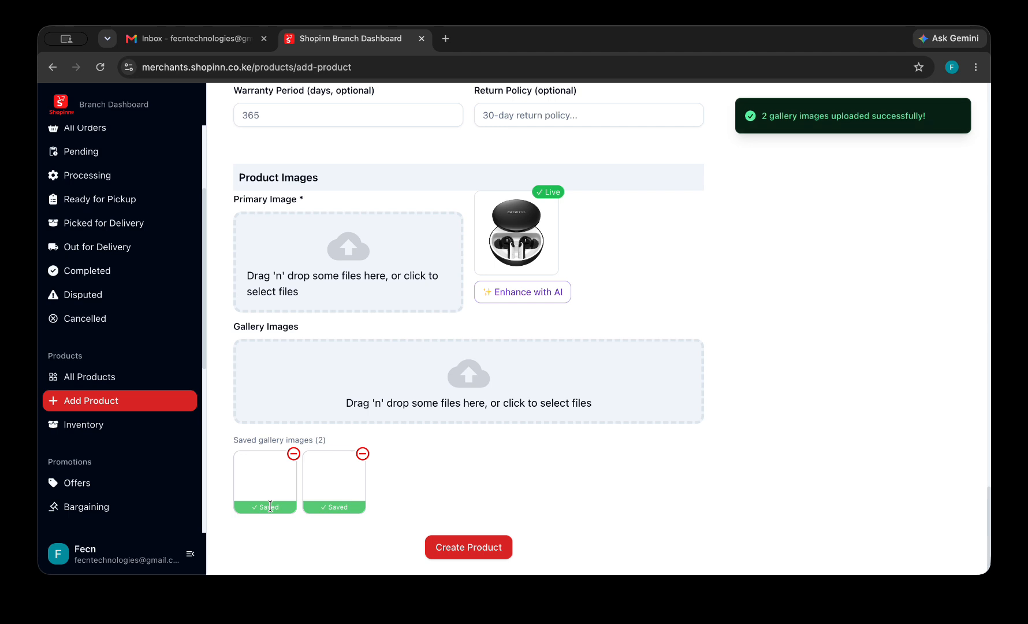
Create the Oraimo headphones product and check its row in the products table.
{"action": "left_click", "coordinate": [493, 549]}
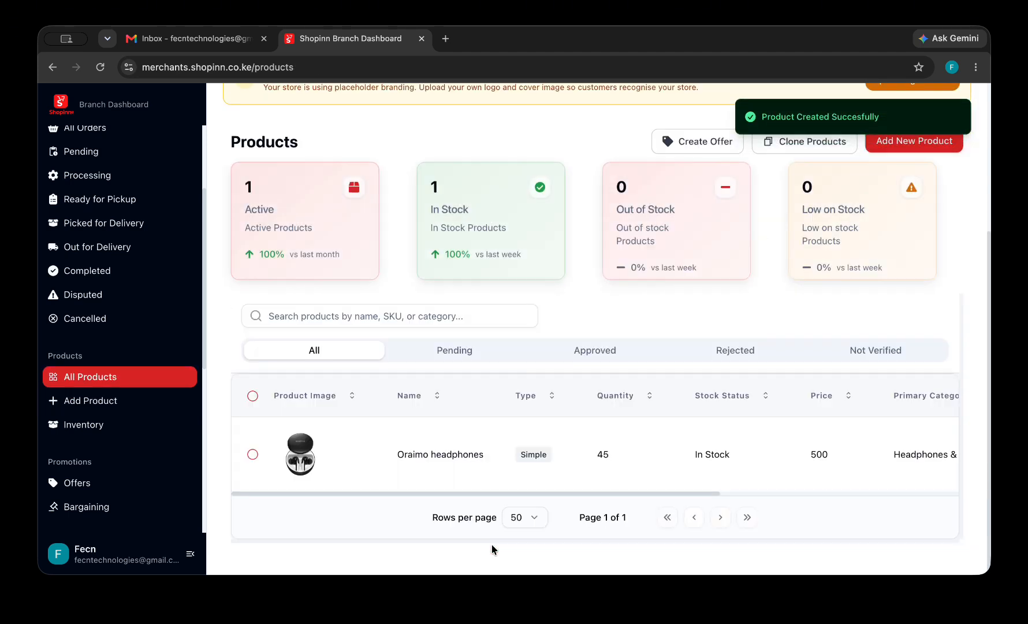
{"action": "scroll", "coordinate": [491, 484], "scroll_direction": "right", "scroll_amount": 6}
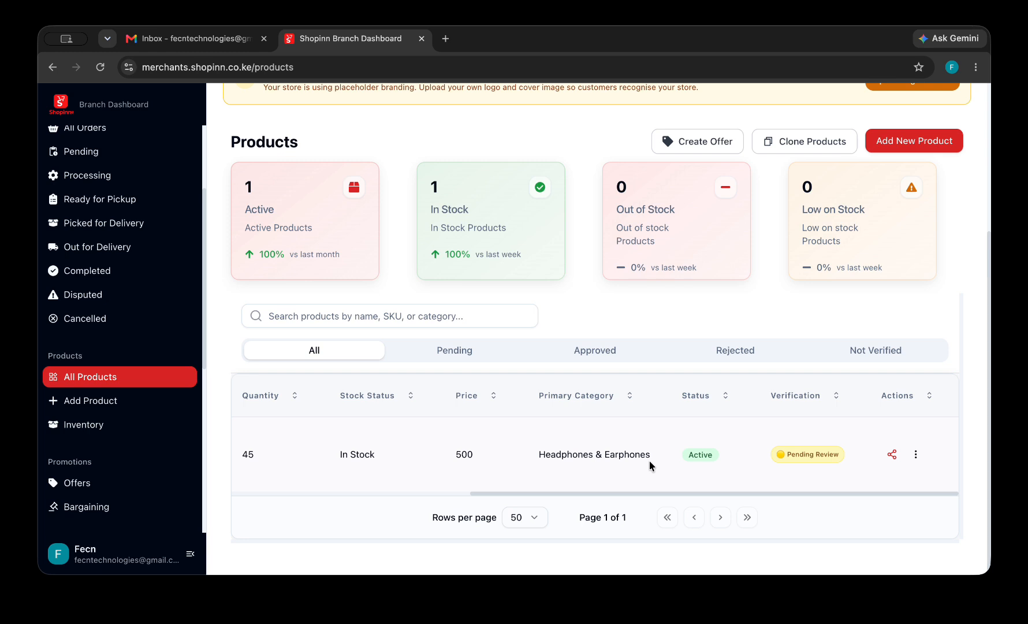
{"action": "scroll", "coordinate": [649, 460], "scroll_direction": "left", "scroll_amount": 5}
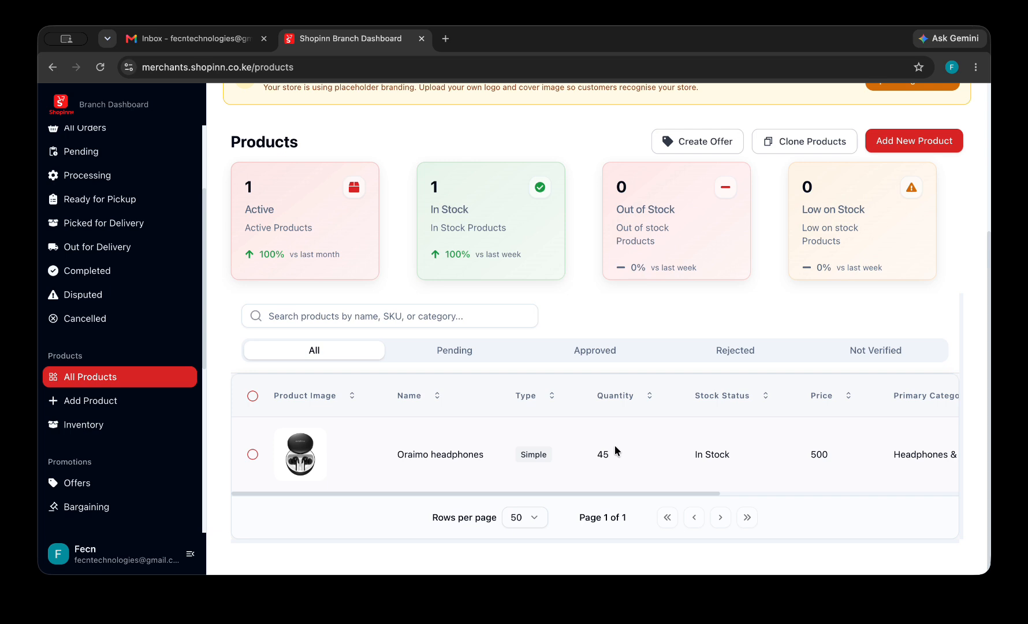
{"action": "scroll", "coordinate": [132, 404], "scroll_direction": "down", "scroll_amount": 3}
Start a new promotion for Oraimo headphones with promotion price 400.
{"action": "left_click", "coordinate": [121, 398]}
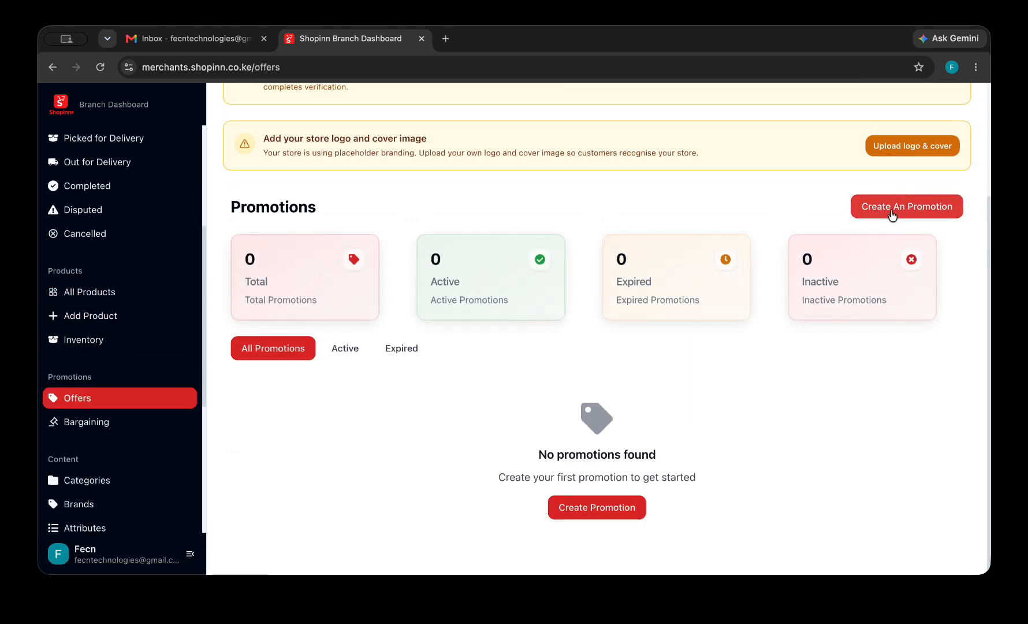
{"action": "left_click", "coordinate": [892, 213]}
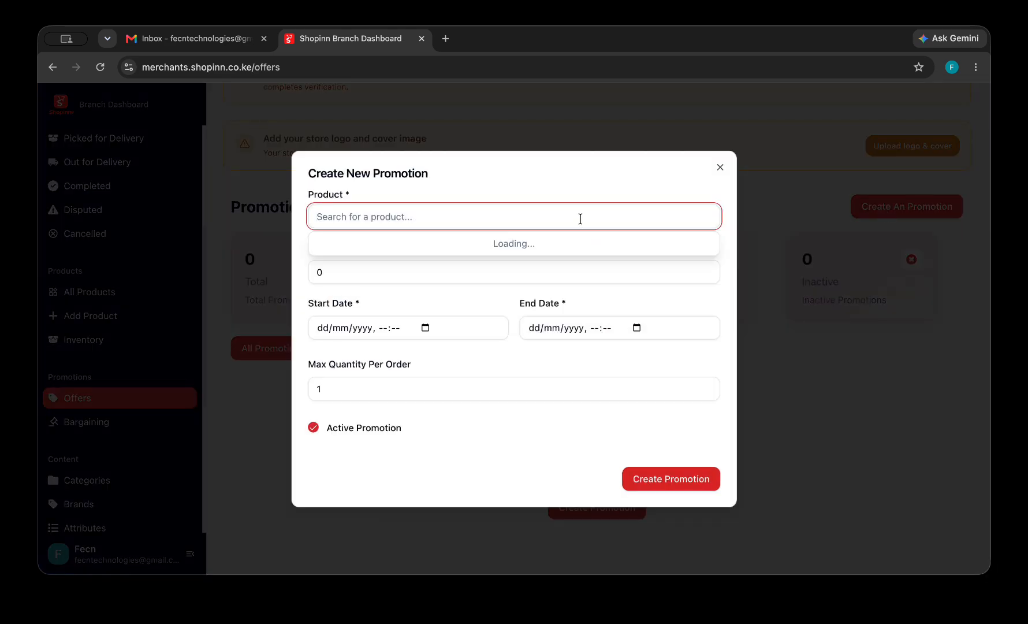
{"action": "left_click", "coordinate": [519, 246]}
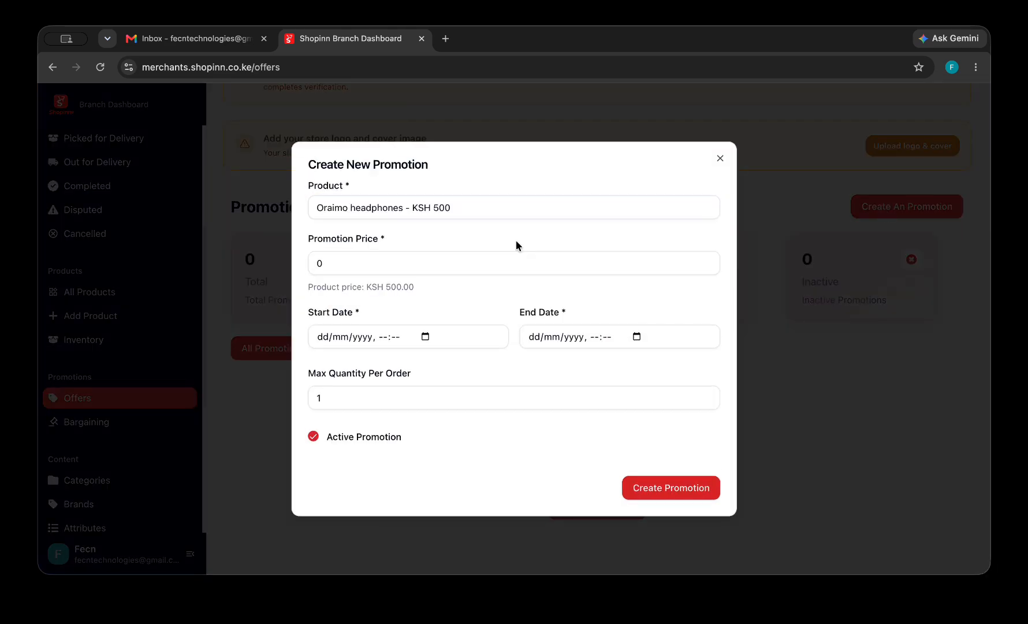
{"action": "left_click", "coordinate": [439, 264]}
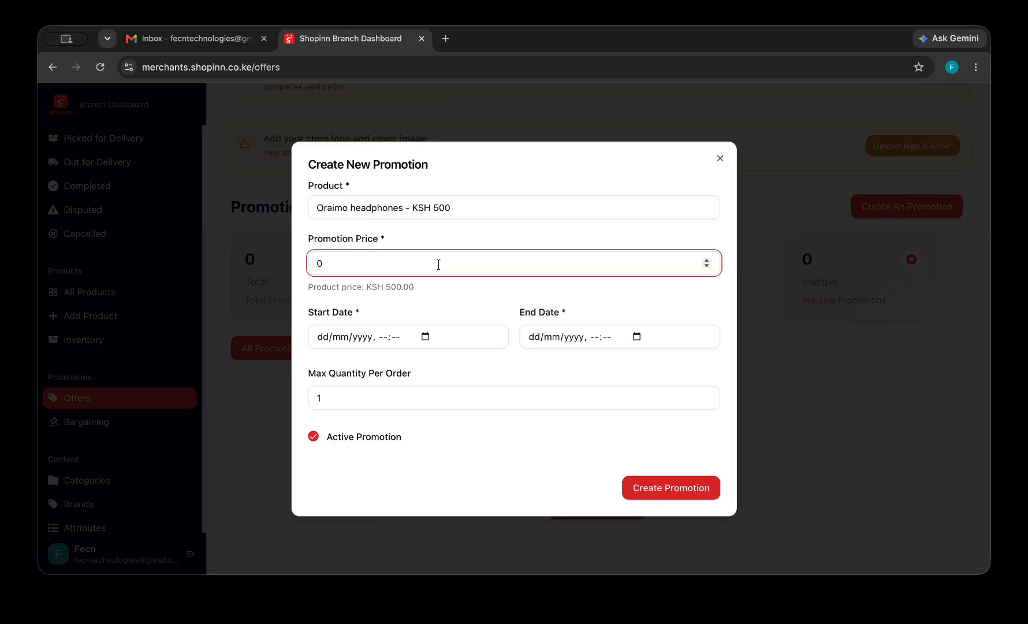
{"action": "type", "text": "400"}
{"action": "left_click", "coordinate": [322, 263]}
{"action": "key", "text": "BackSpace"}
Set the promotion to run from 13/07/2026 to 31/07/2026.
{"action": "left_click", "coordinate": [425, 338]}
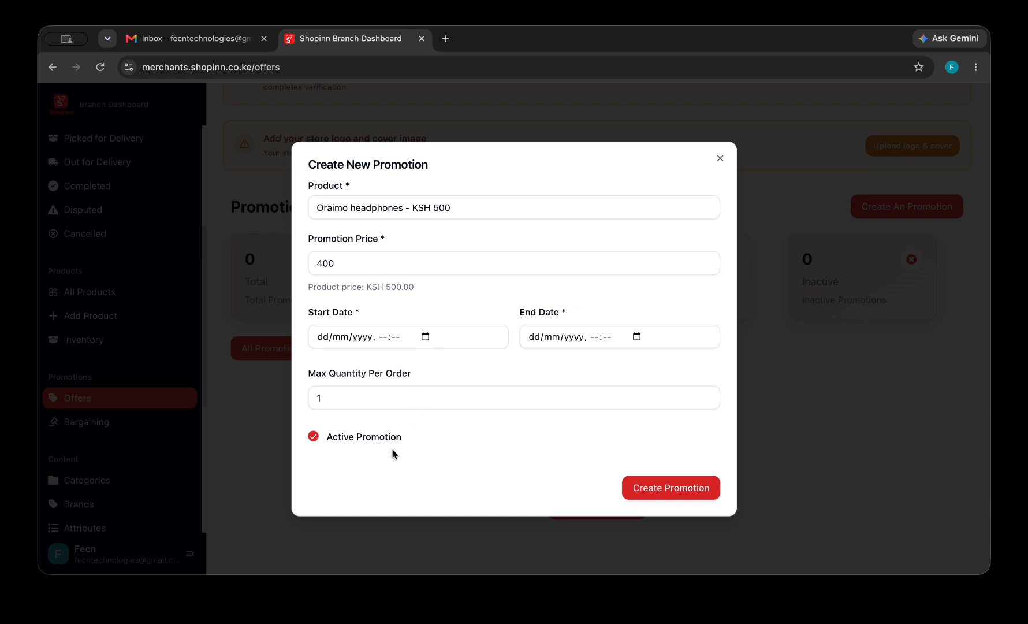
{"action": "left_click", "coordinate": [362, 450]}
{"action": "left_click", "coordinate": [343, 449]}
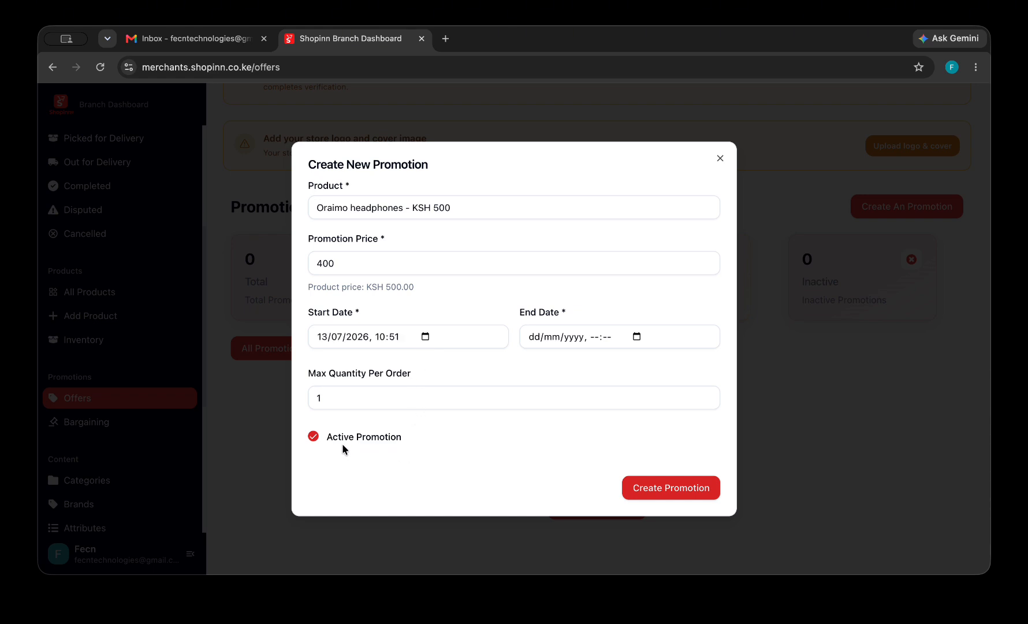
{"action": "left_click", "coordinate": [421, 479]}
{"action": "left_click", "coordinate": [341, 443]}
{"action": "left_click", "coordinate": [677, 338]}
{"action": "left_click", "coordinate": [641, 340]}
{"action": "left_click", "coordinate": [630, 479]}
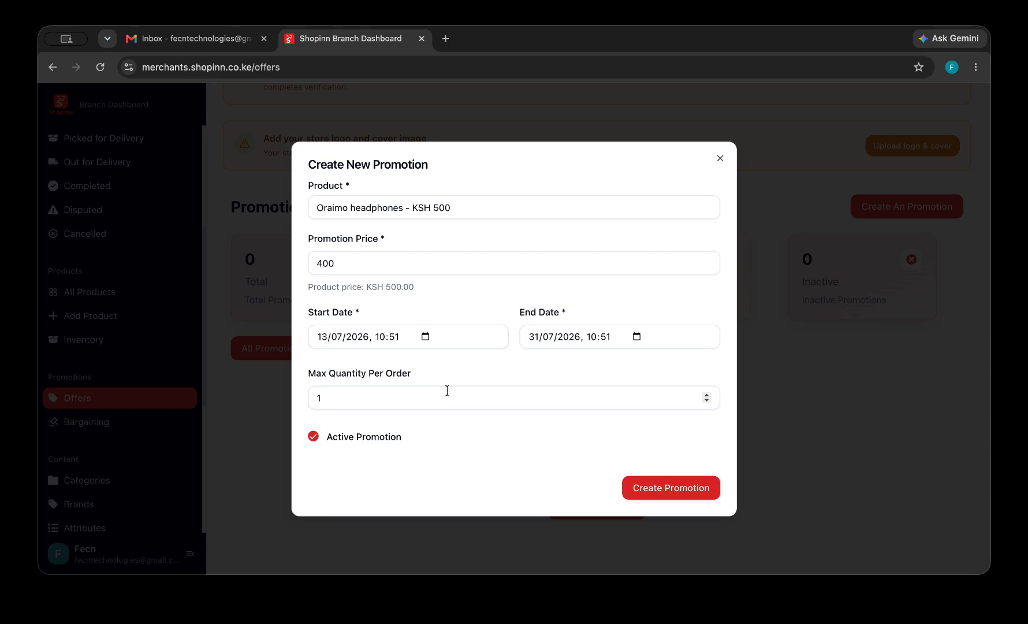
Save the 20% Oraimo headphones promotion and review its Offer Details.
{"action": "left_click", "coordinate": [664, 488]}
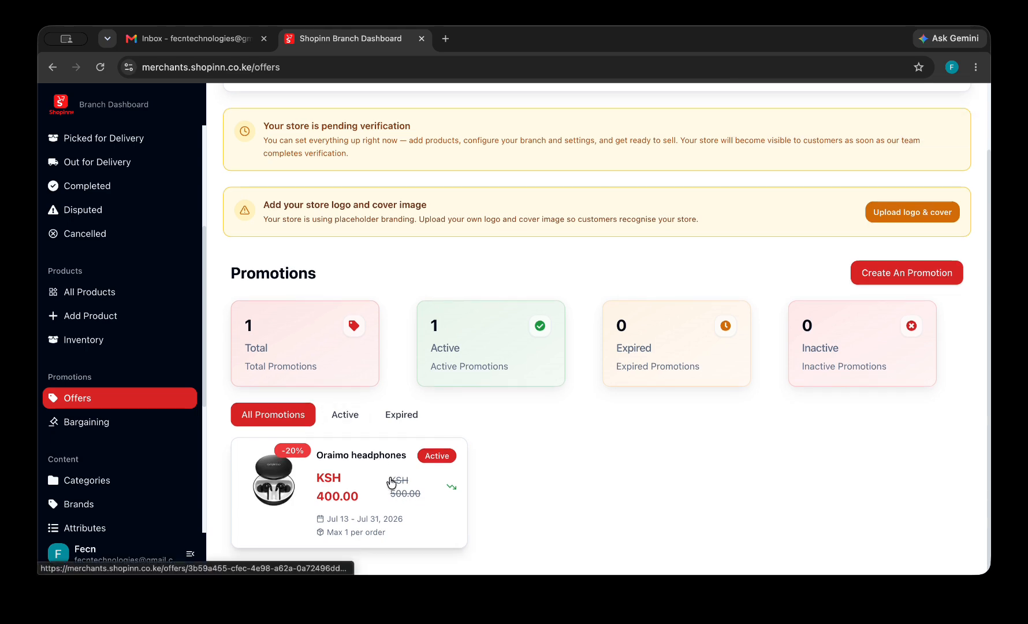
{"action": "left_click", "coordinate": [391, 471]}
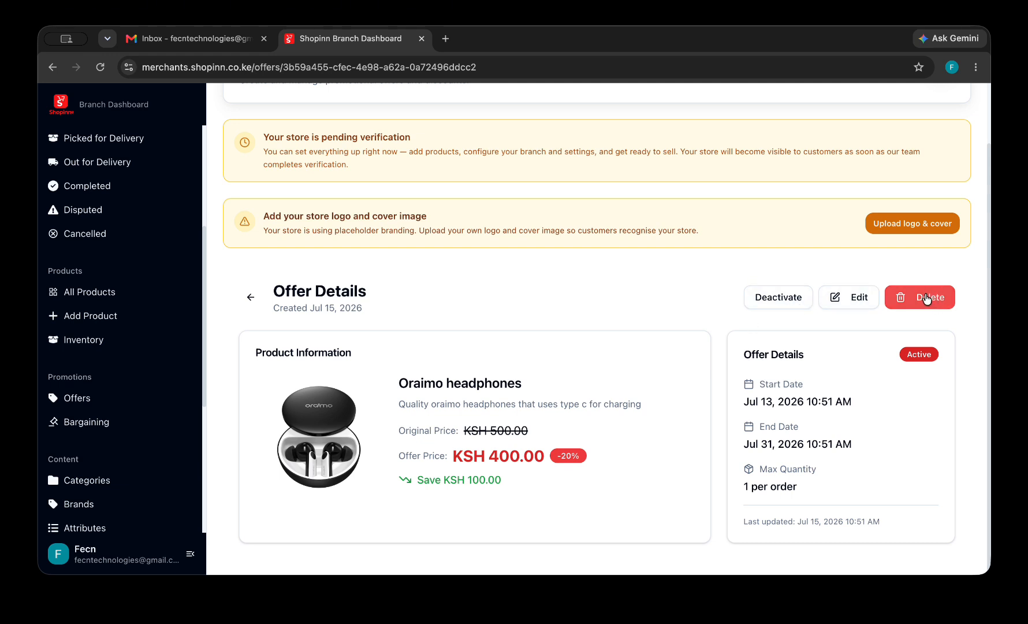
{"action": "left_click", "coordinate": [250, 297]}
{"action": "scroll", "coordinate": [99, 305], "scroll_direction": "up", "scroll_amount": 3}
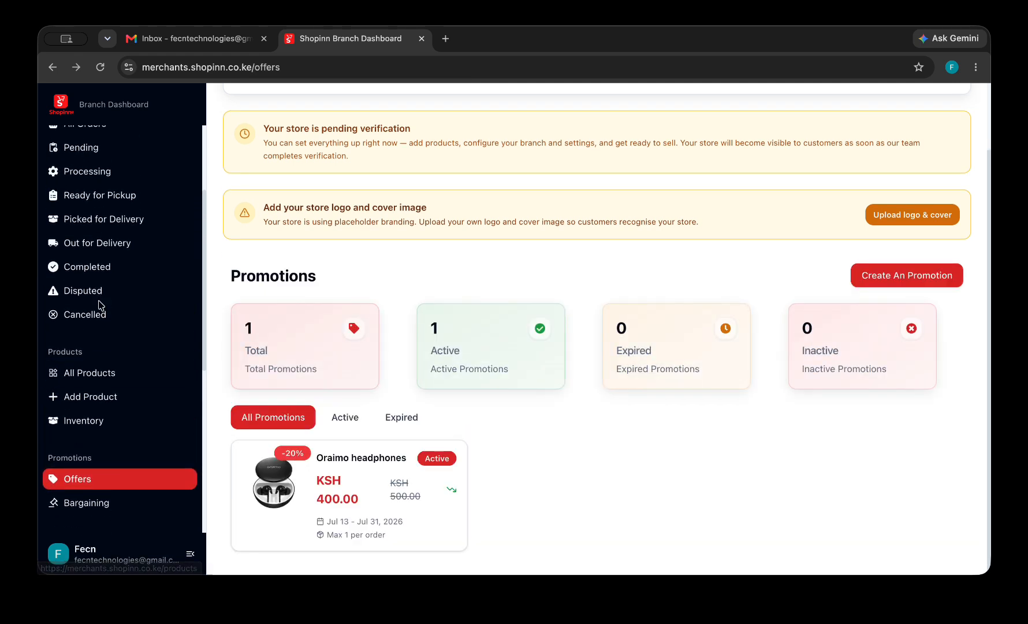
{"action": "scroll", "coordinate": [99, 305], "scroll_direction": "down", "scroll_amount": 5}
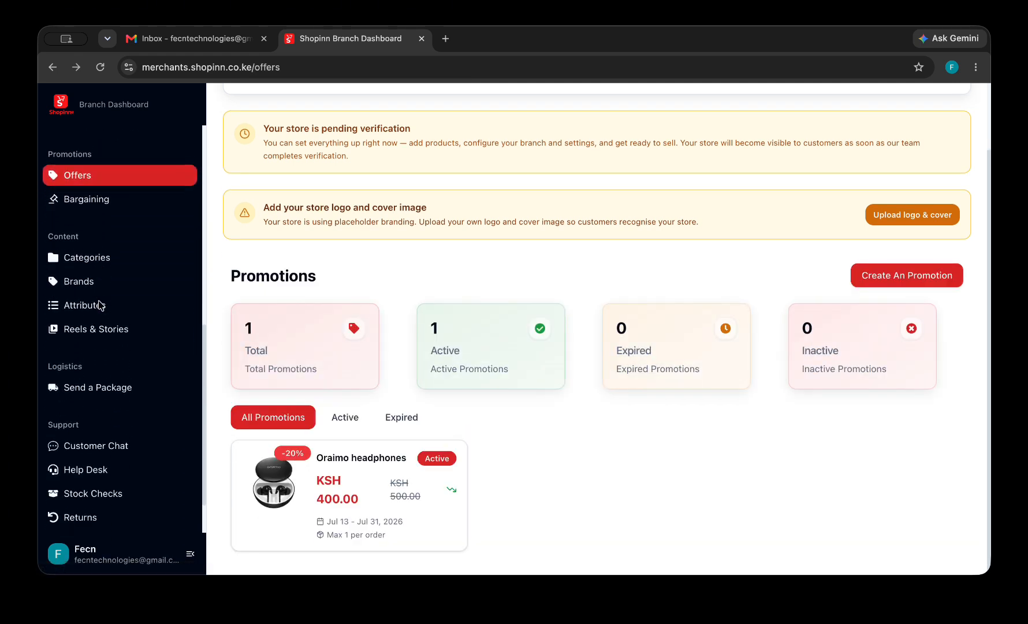
{"action": "scroll", "coordinate": [100, 305], "scroll_direction": "down", "scroll_amount": 1}
Open Reels & Stories, showing an empty content performance table.
{"action": "left_click", "coordinate": [110, 316]}
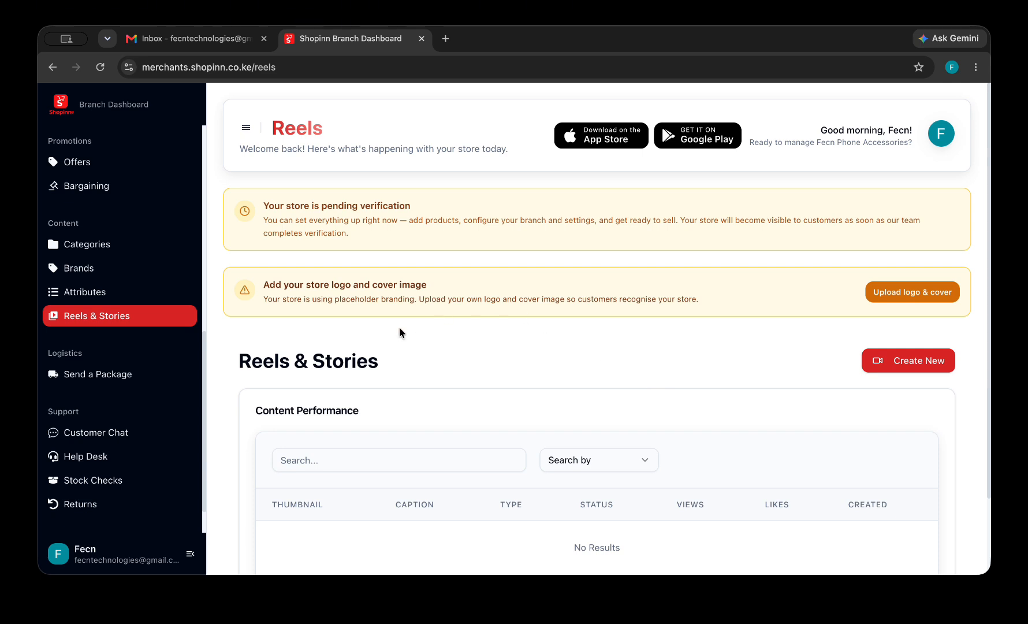
{"action": "scroll", "coordinate": [173, 271], "scroll_direction": "up", "scroll_amount": 3}
{"action": "scroll", "coordinate": [173, 270], "scroll_direction": "up", "scroll_amount": 10}
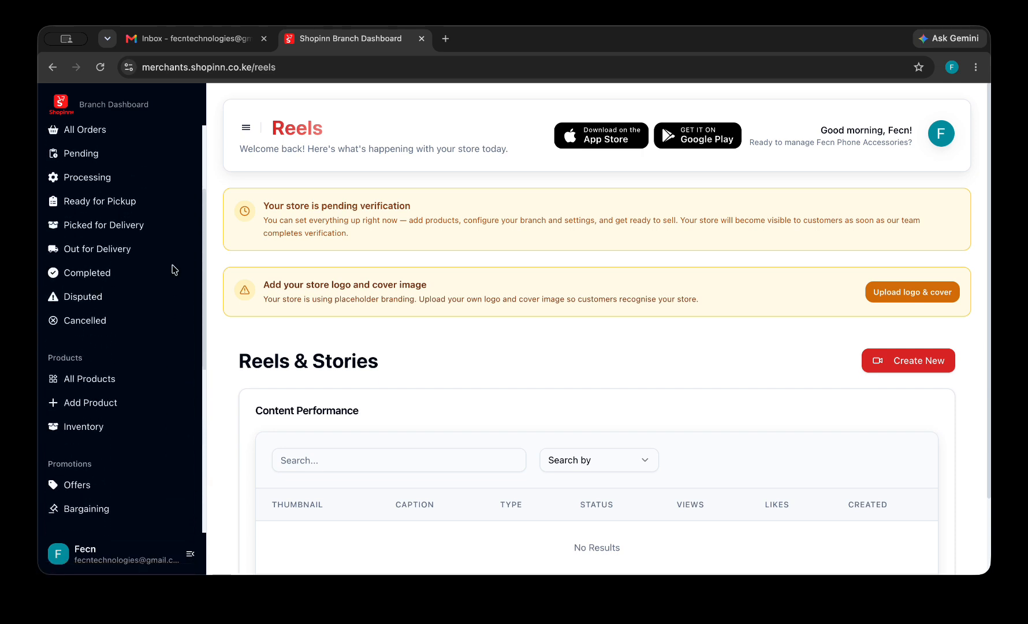
{"action": "scroll", "coordinate": [173, 271], "scroll_direction": "up", "scroll_amount": 1}
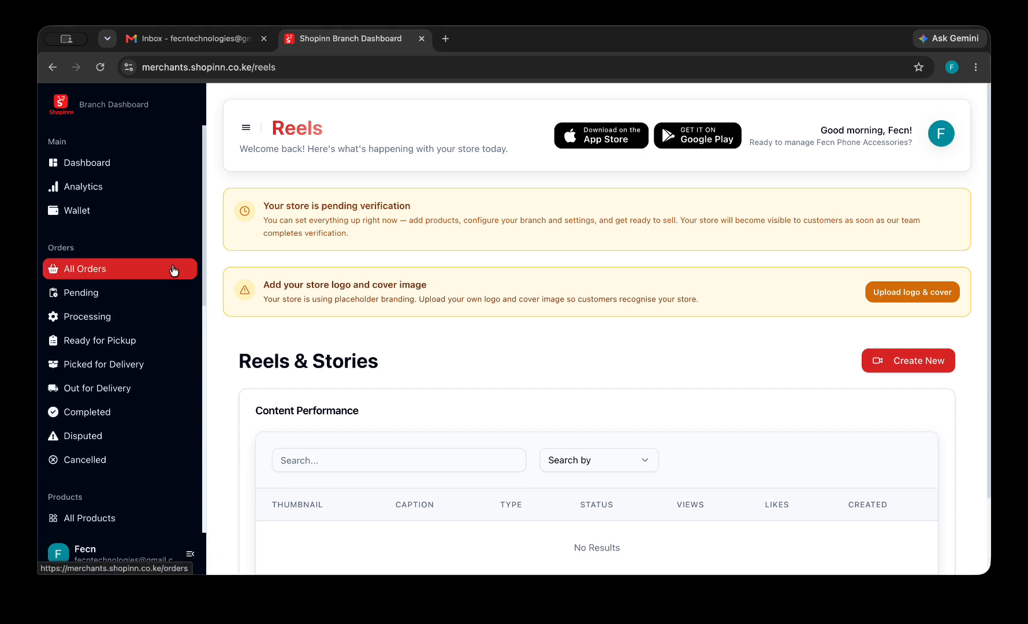